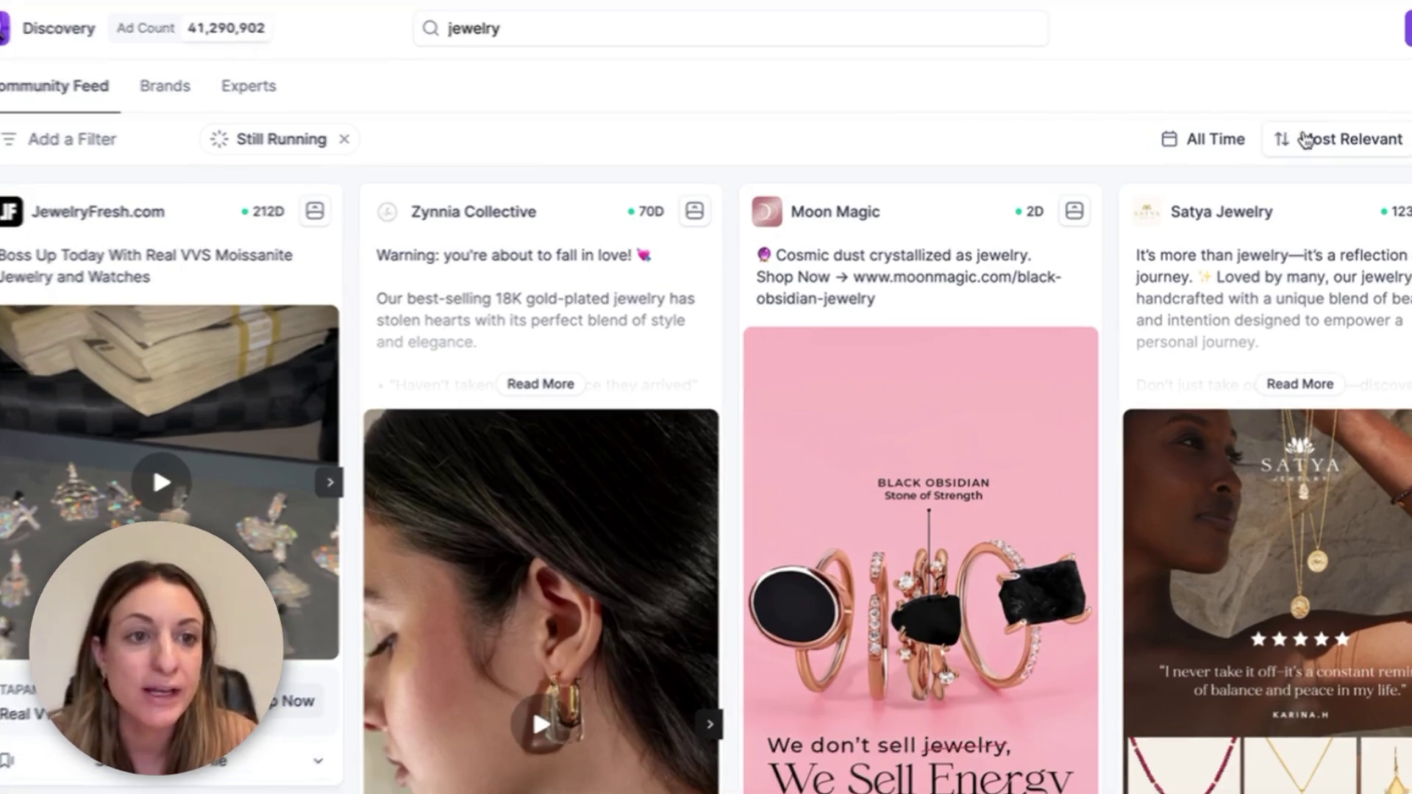
- Sort the jewelry ad results by Longest Running instead of Most Relevant
left_click(1309, 140)
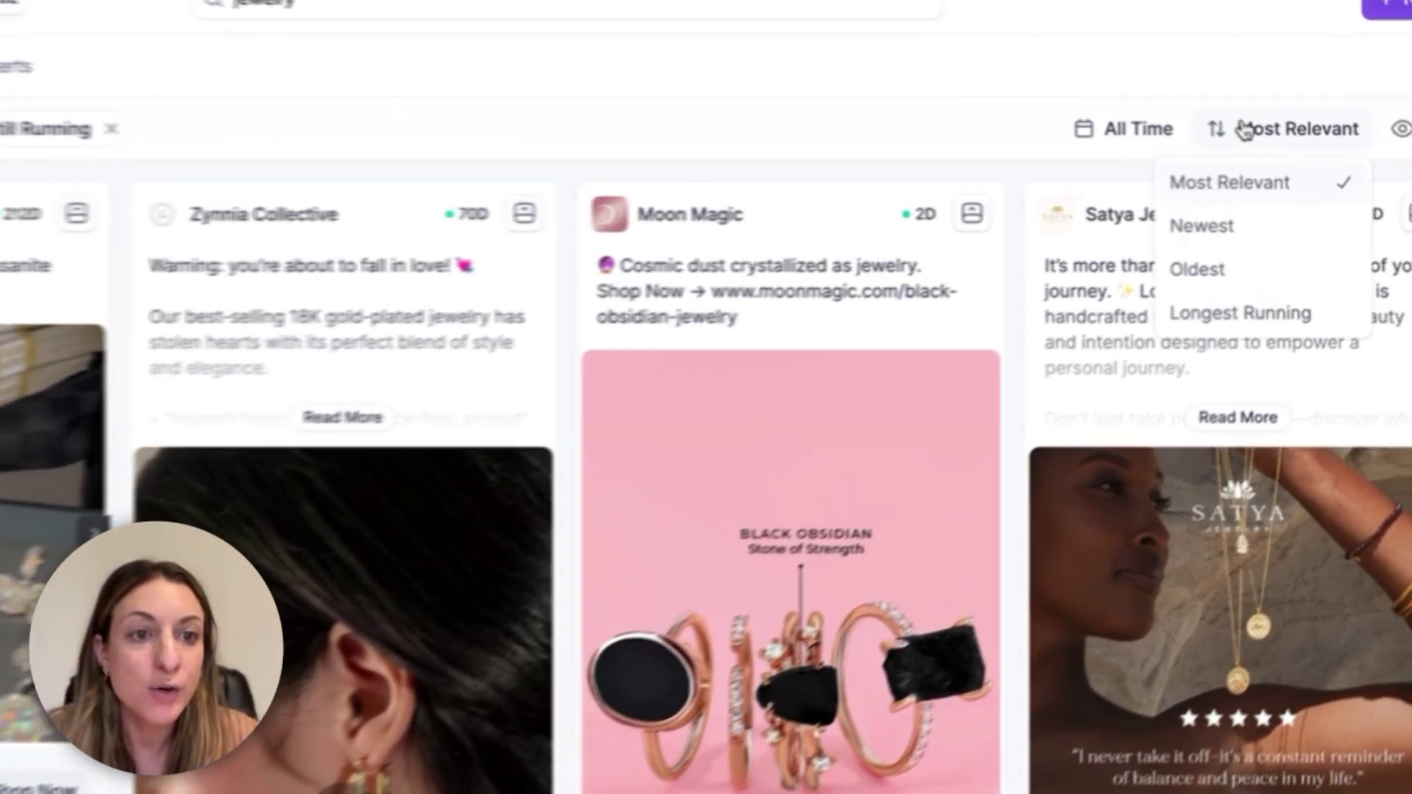
left_click(1195, 318)
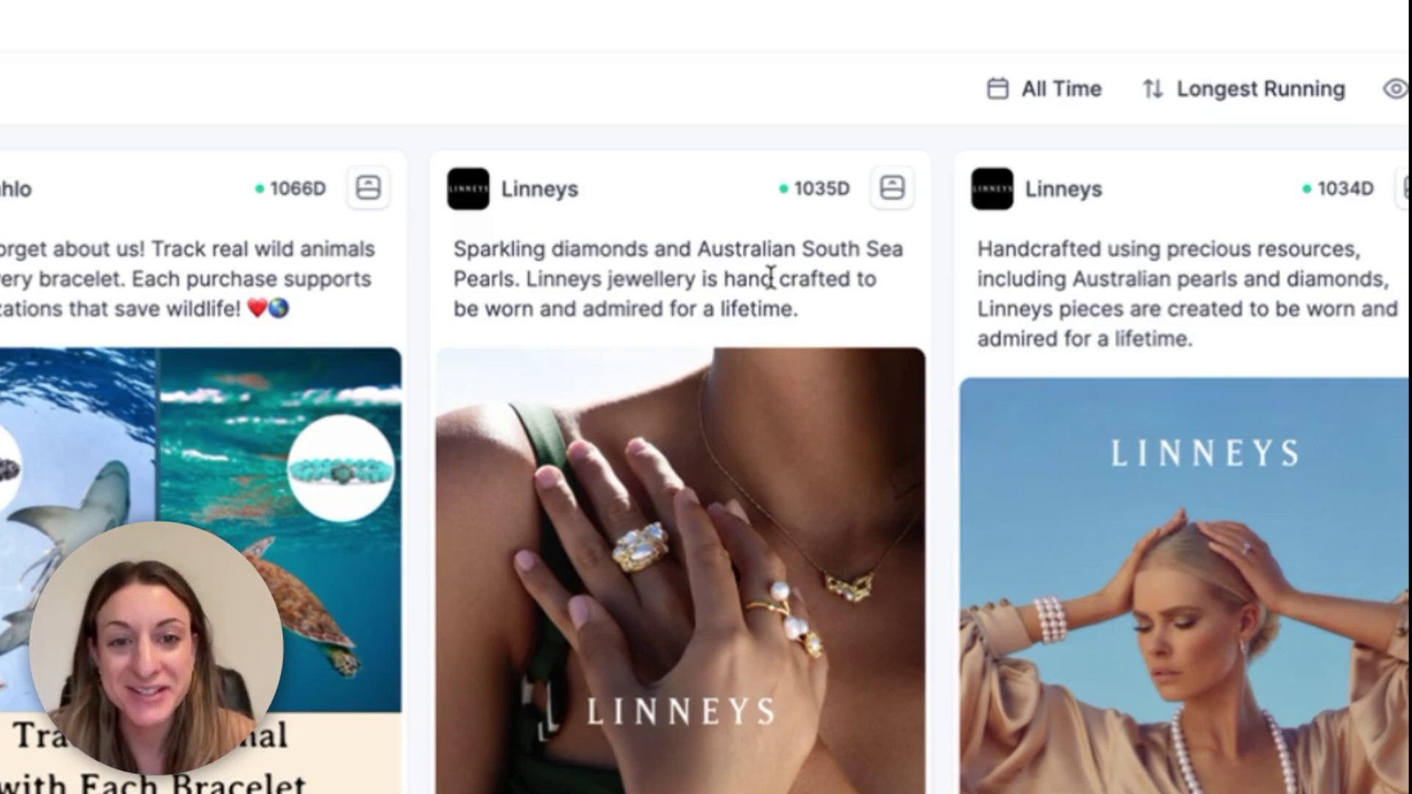
- Play the lab diamond video ad further down the feed, then pause it
scroll(618, 581, "down", 10)
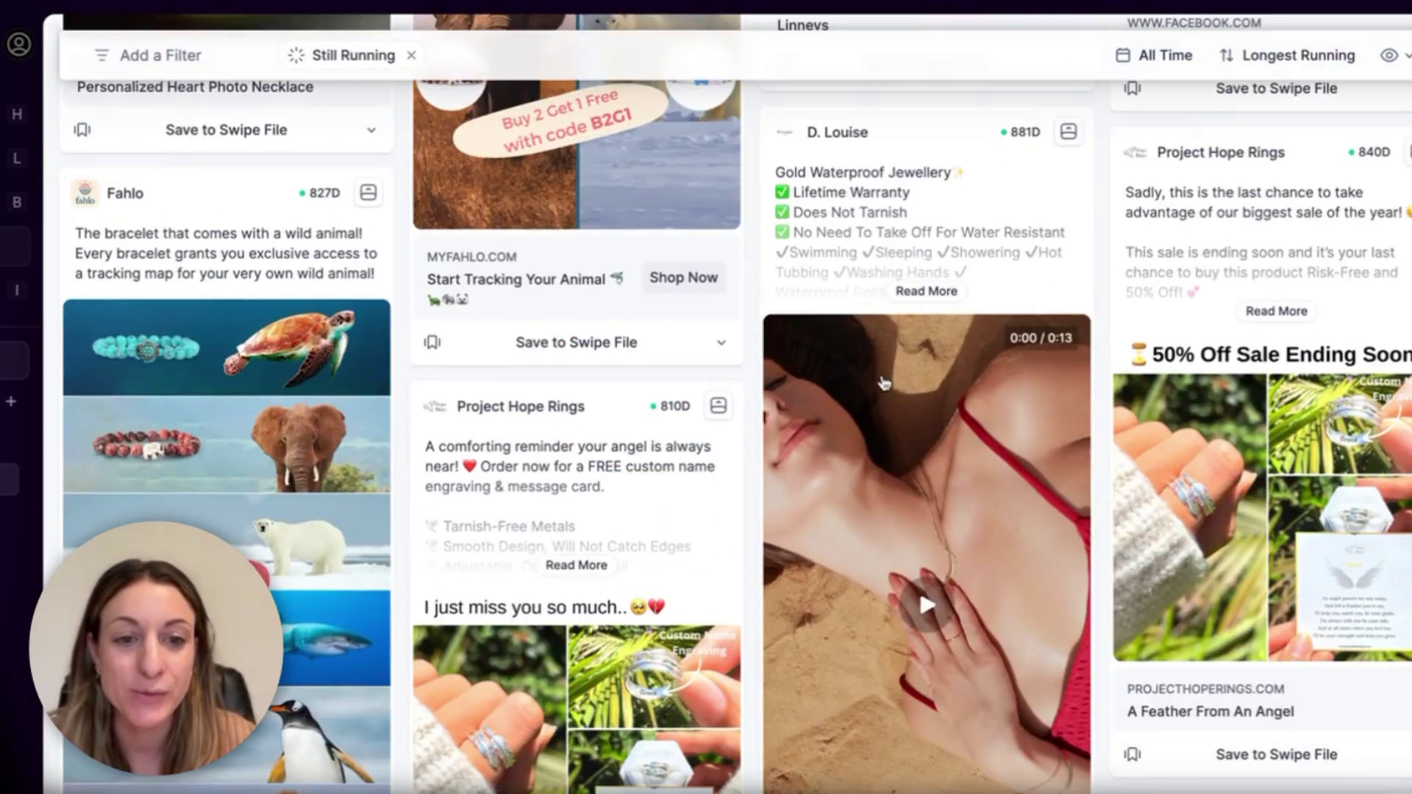
scroll(885, 381, "down", 10)
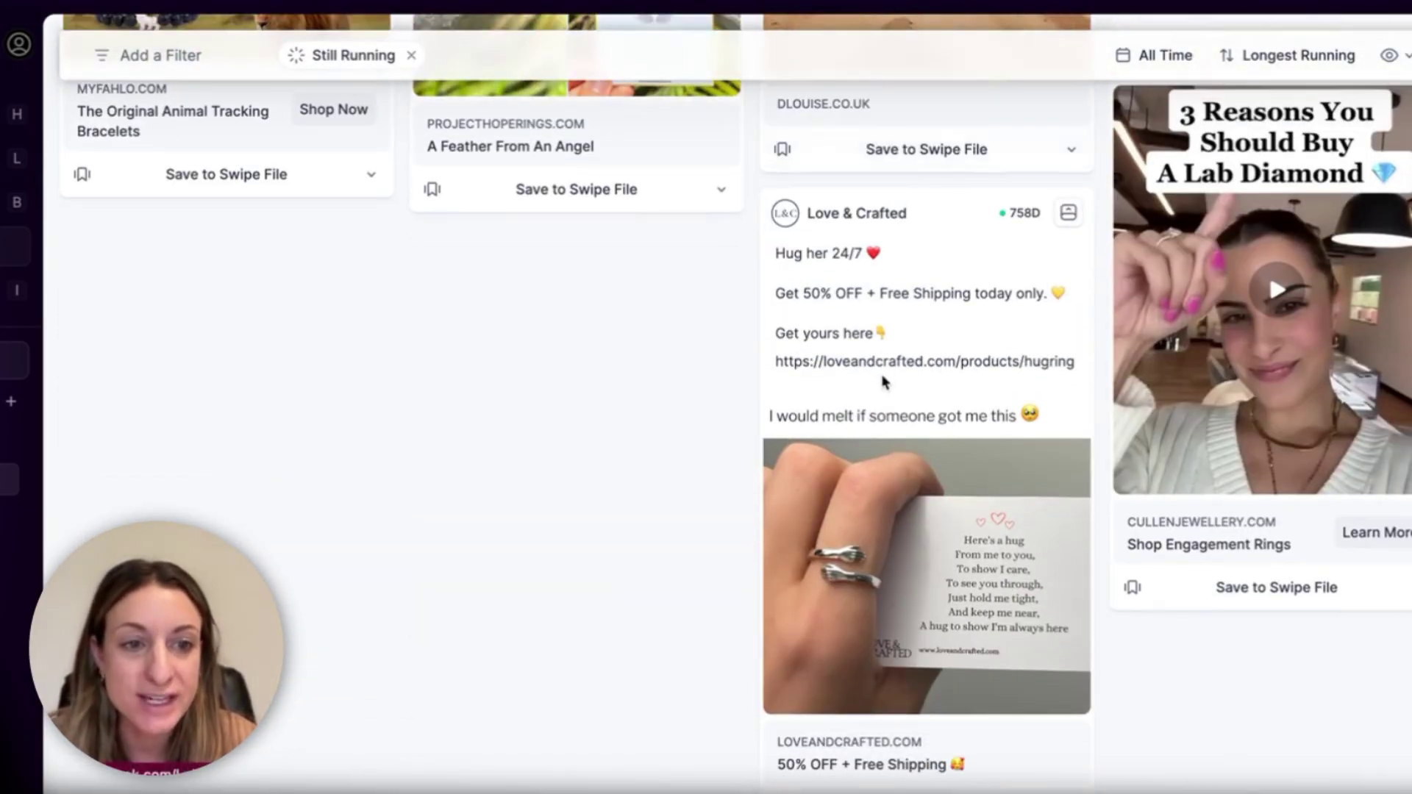
scroll(885, 382, "up", 7)
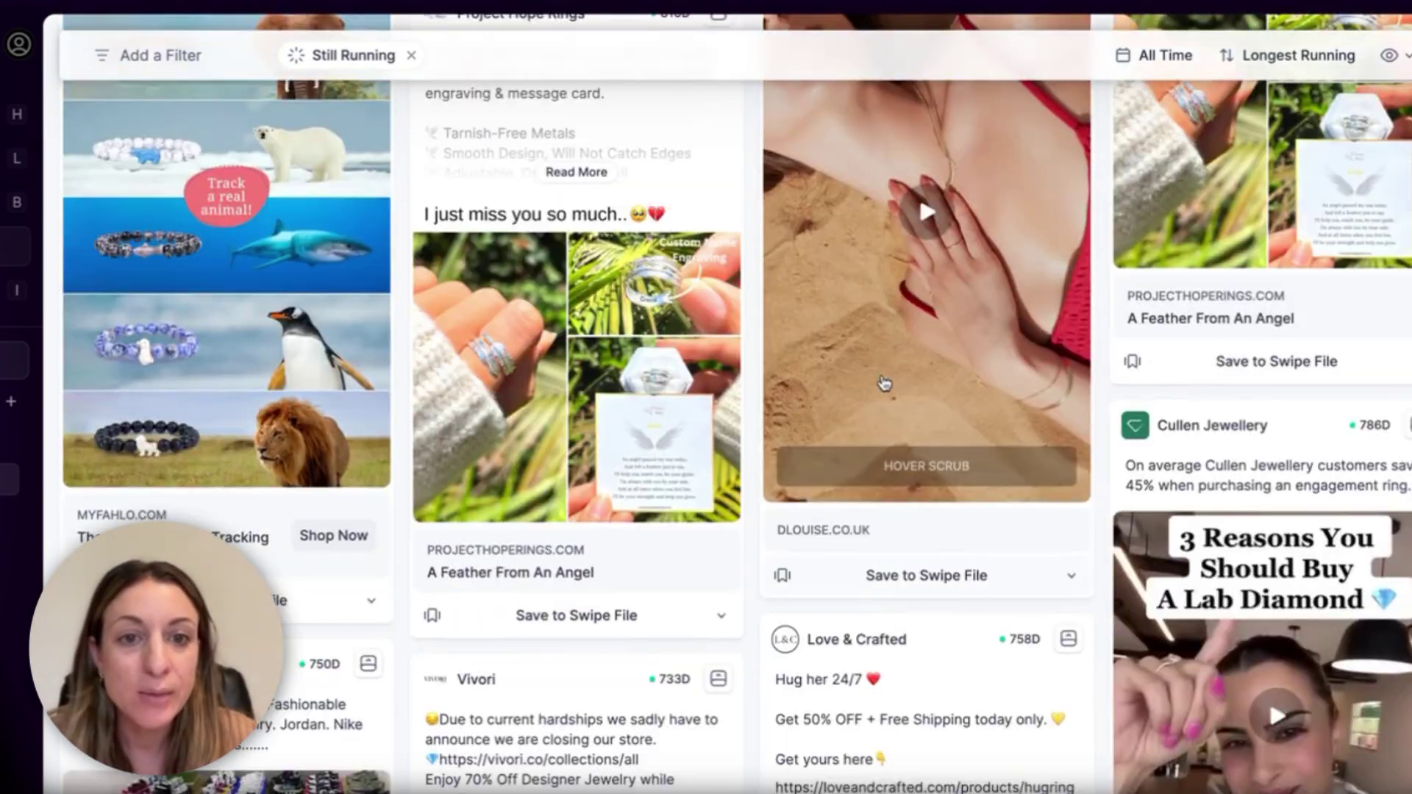
scroll(884, 381, "down", 5)
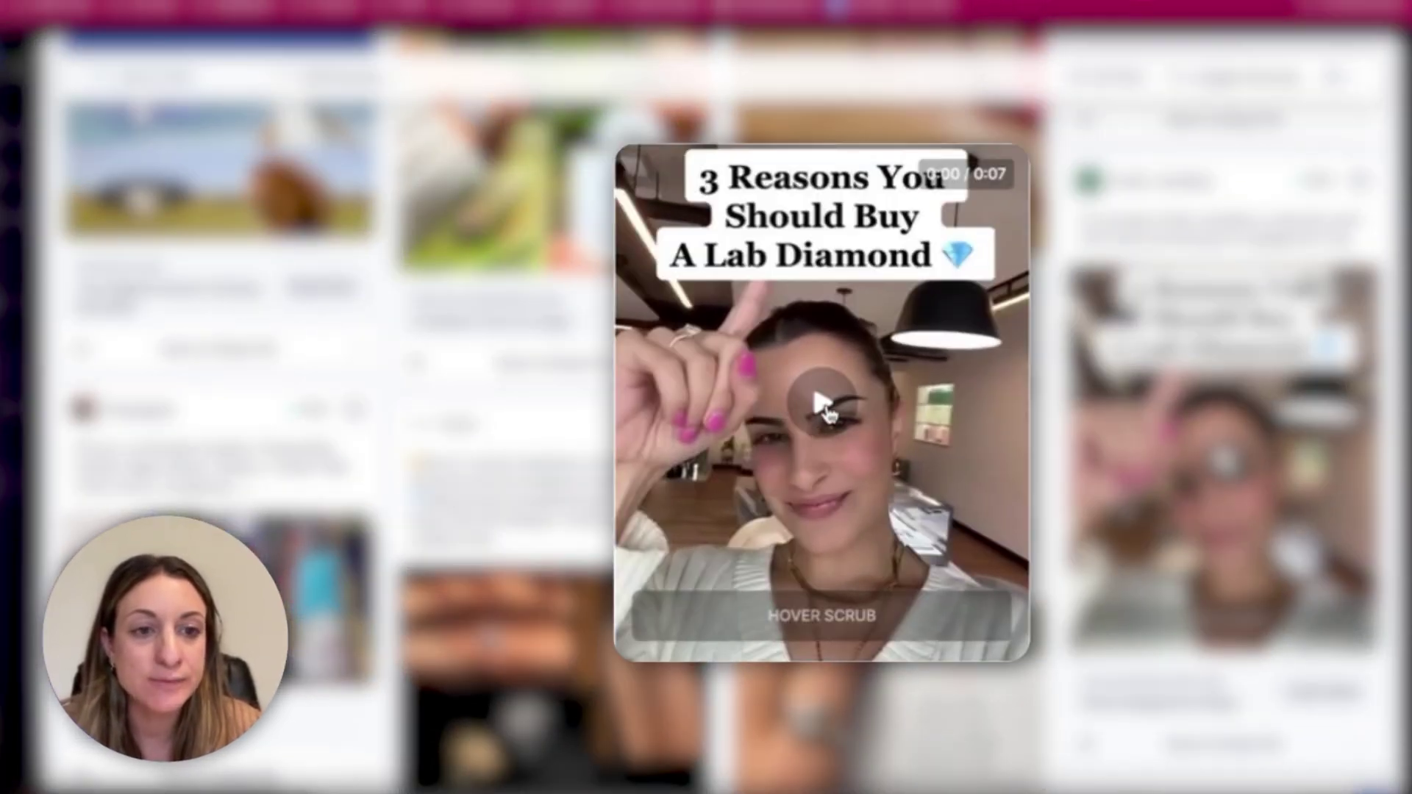
left_click(824, 406)
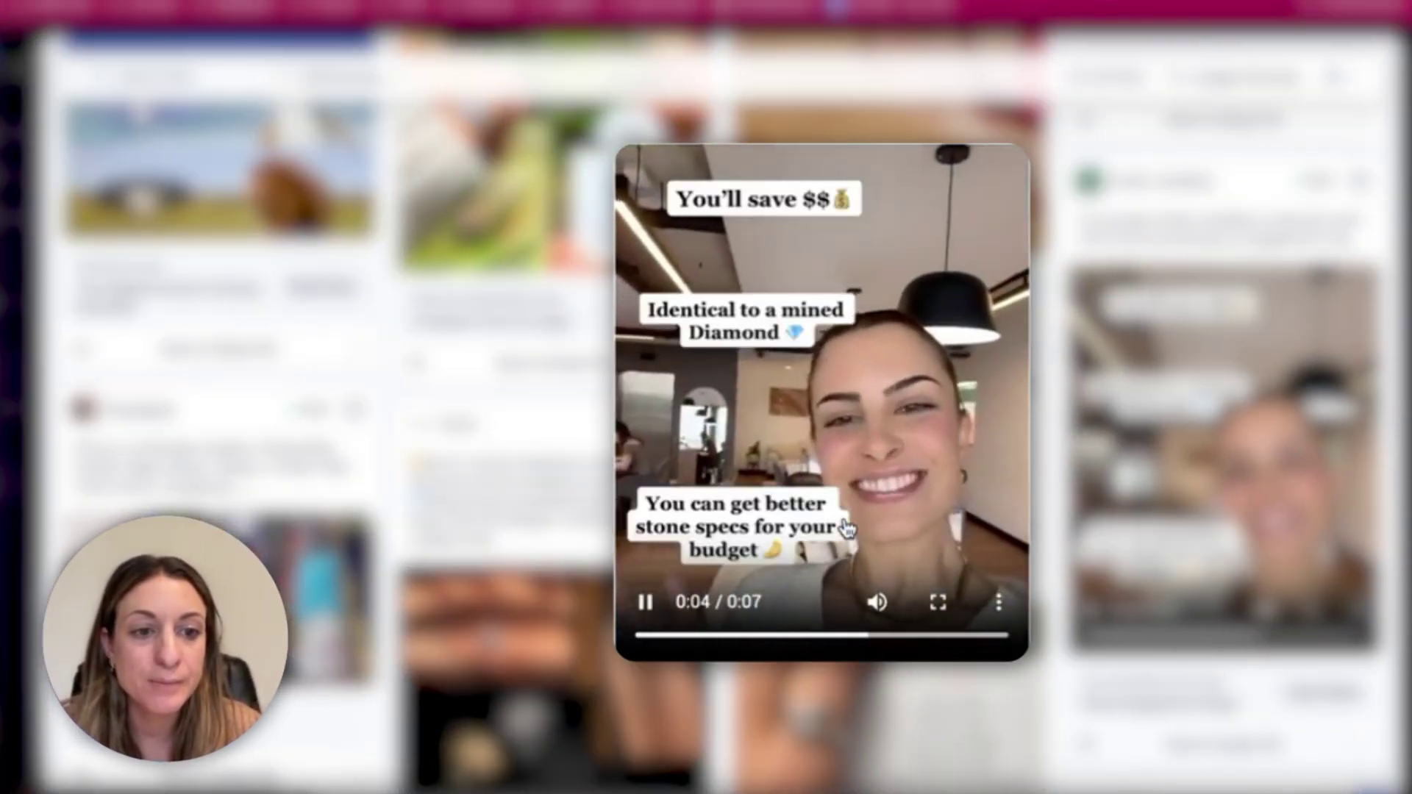
left_click(847, 528)
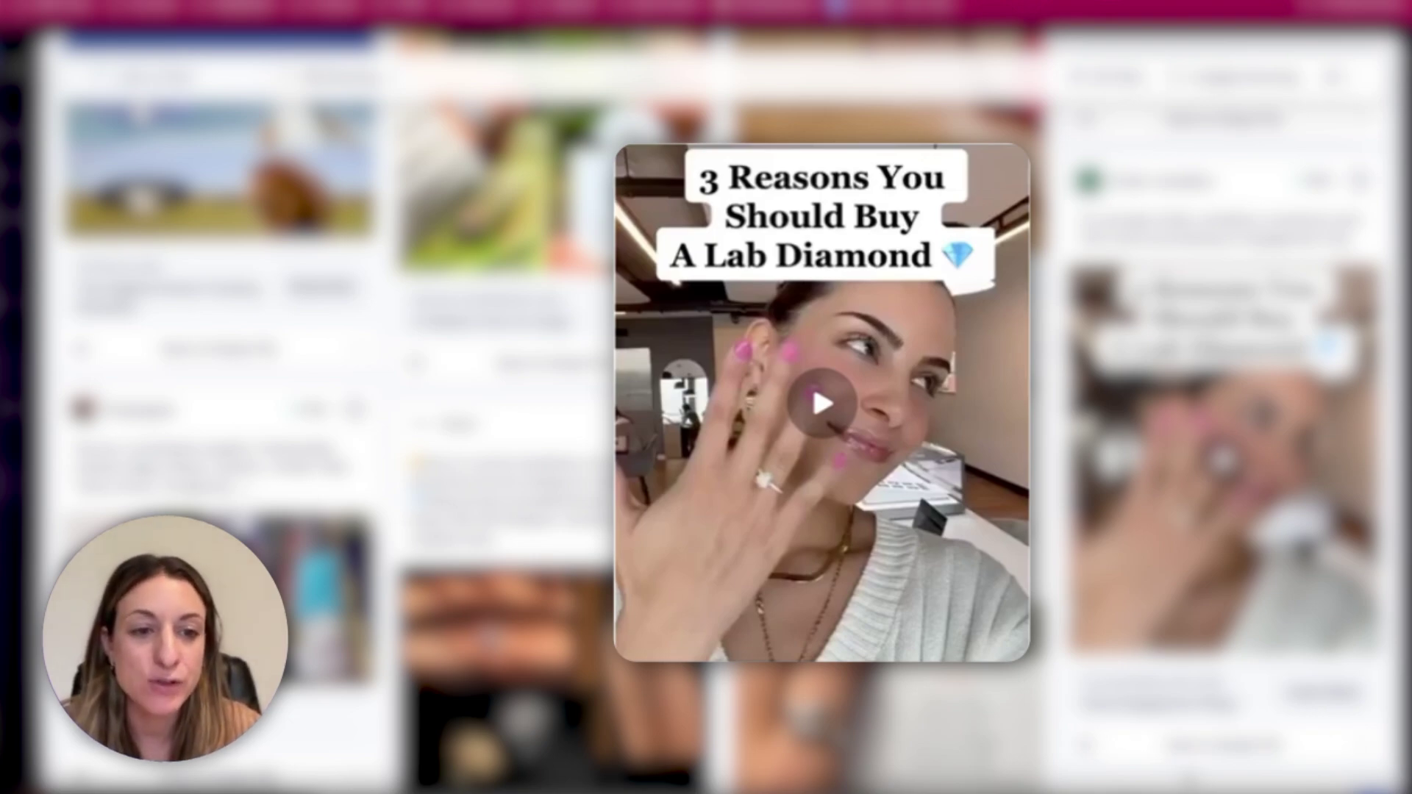
mouse_move(825, 404)
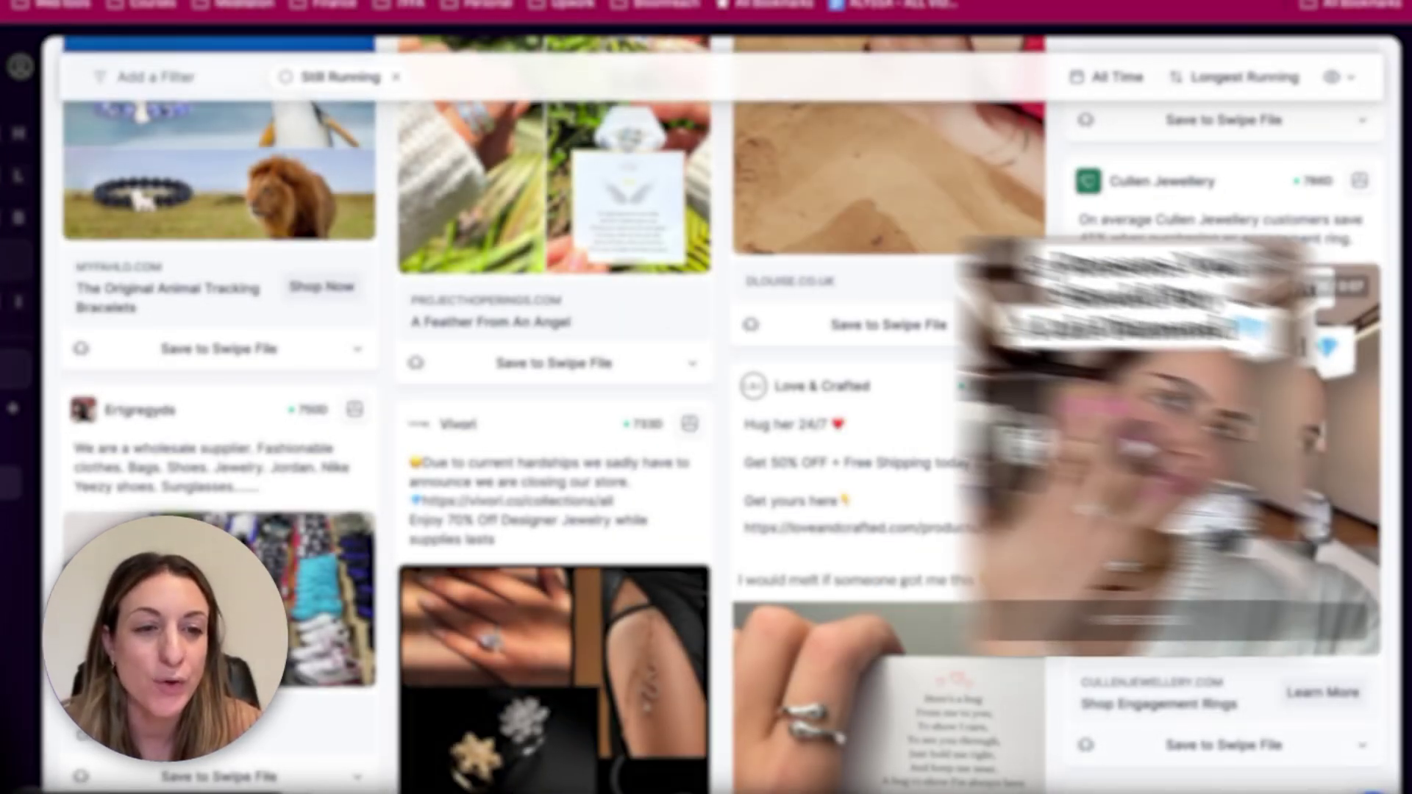
- Play the Man-Ique chain video ad, then pause it
scroll(1215, 411, "down", 2)
scroll(1255, 399, "down", 10)
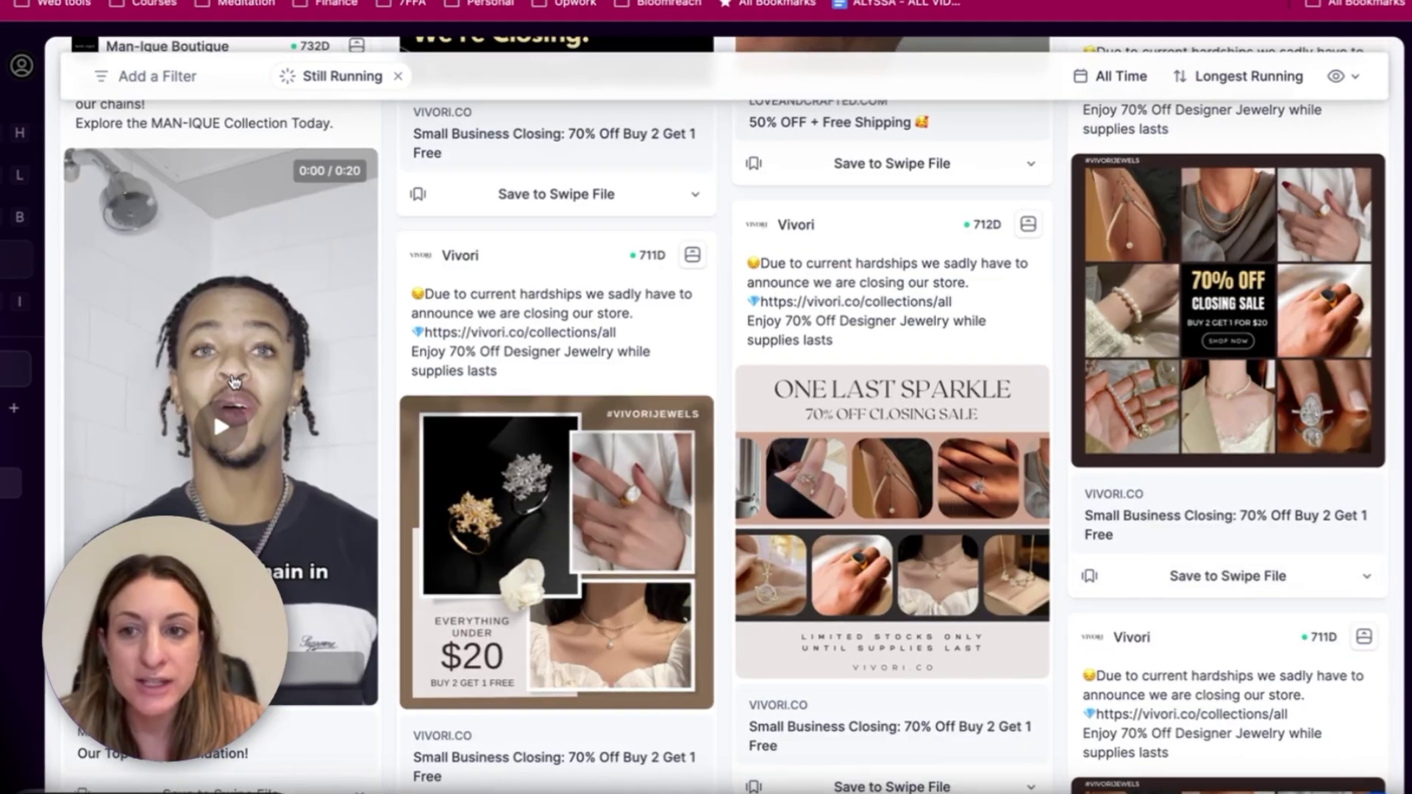
left_click(234, 380)
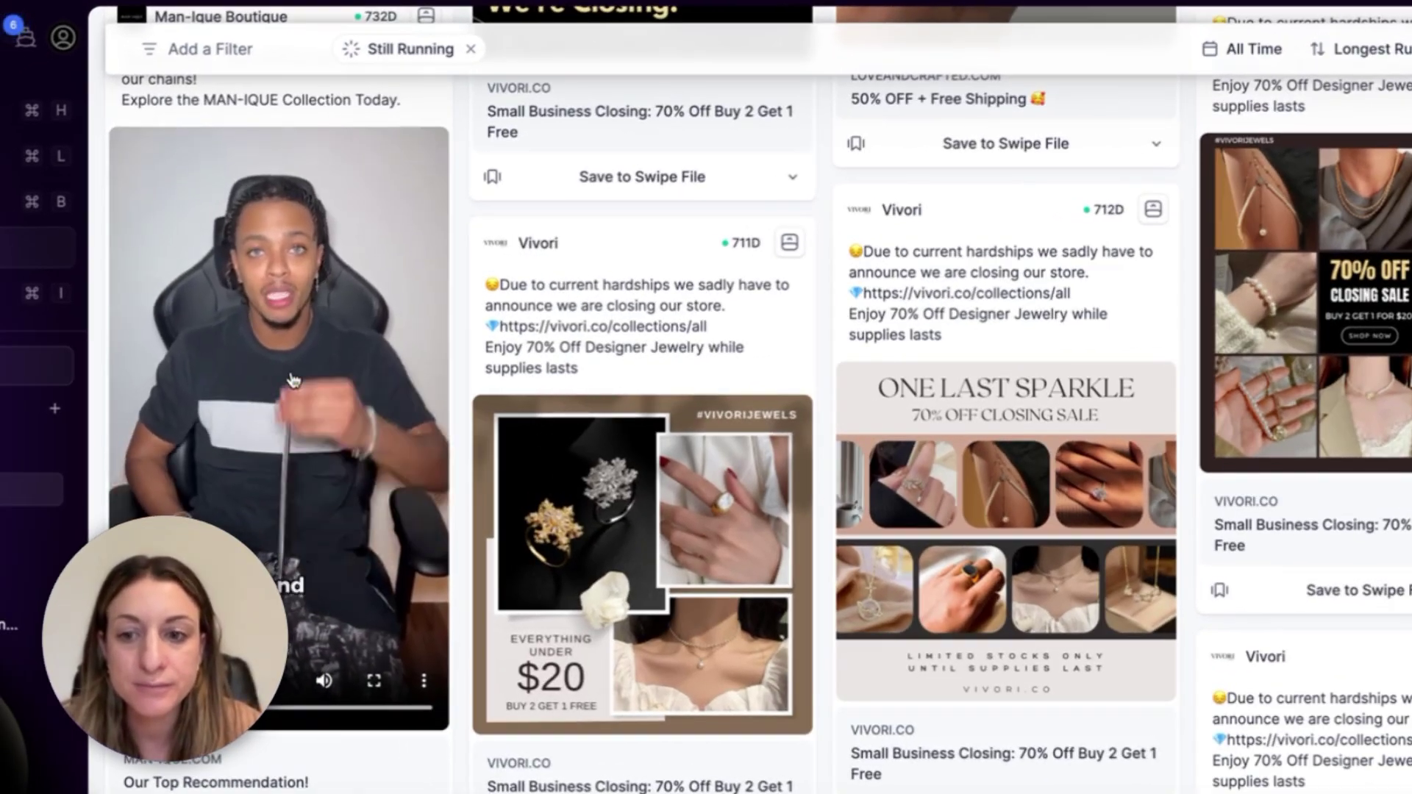
left_click(286, 522)
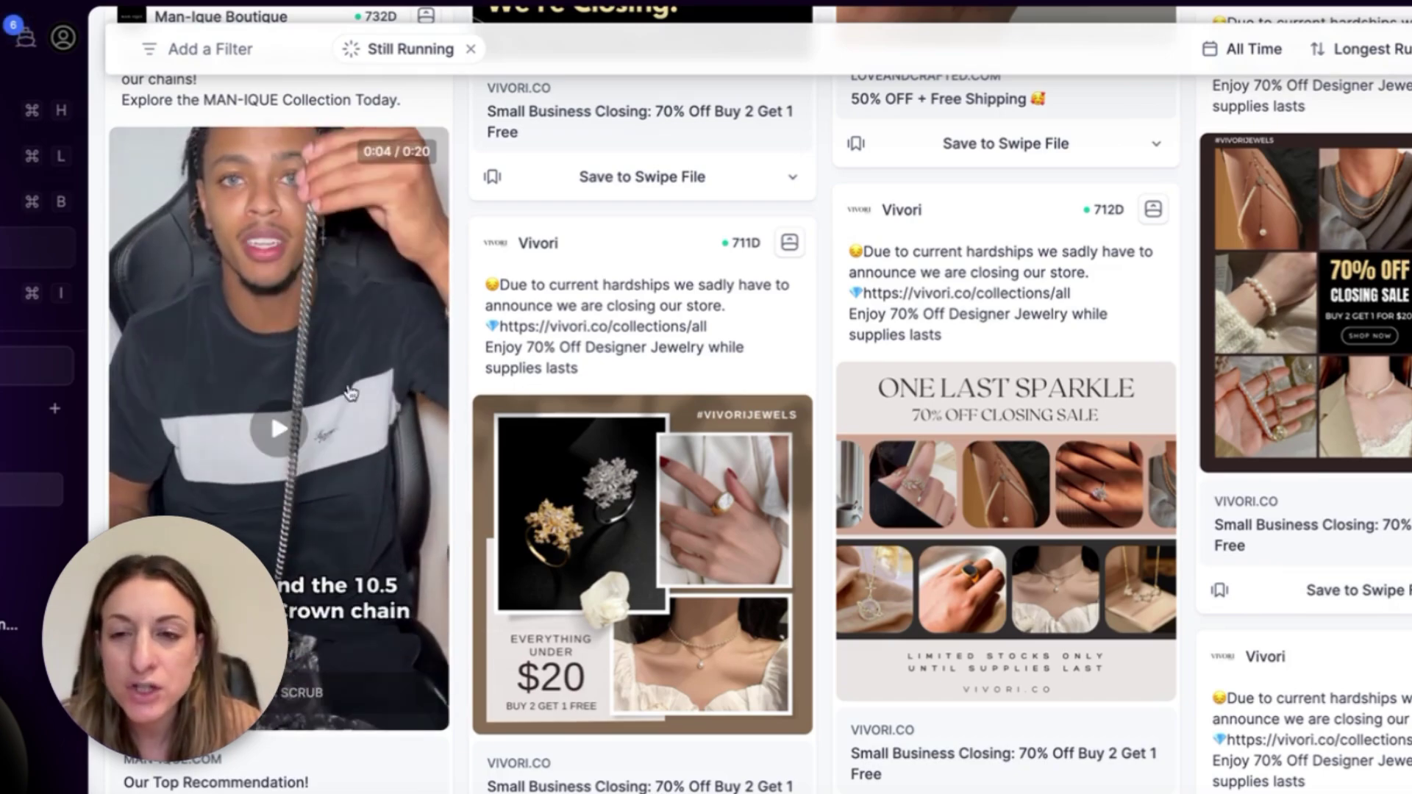
- Browse deeper to the ~650–700-day ads from Vivori, Love & Crafted and Fahlo
scroll(316, 456, "up", 1)
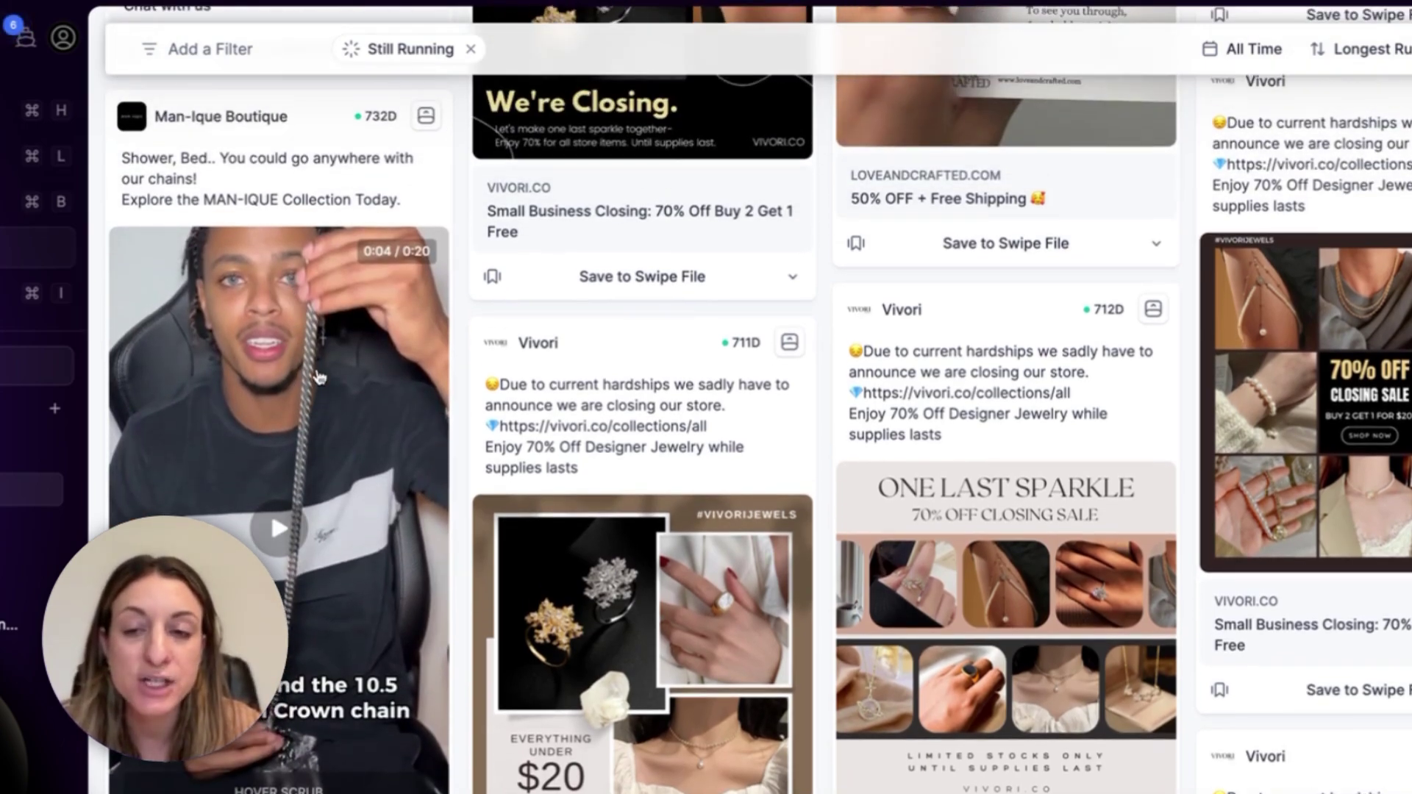
scroll(316, 454, "down", 1)
scroll(317, 454, "up", 1)
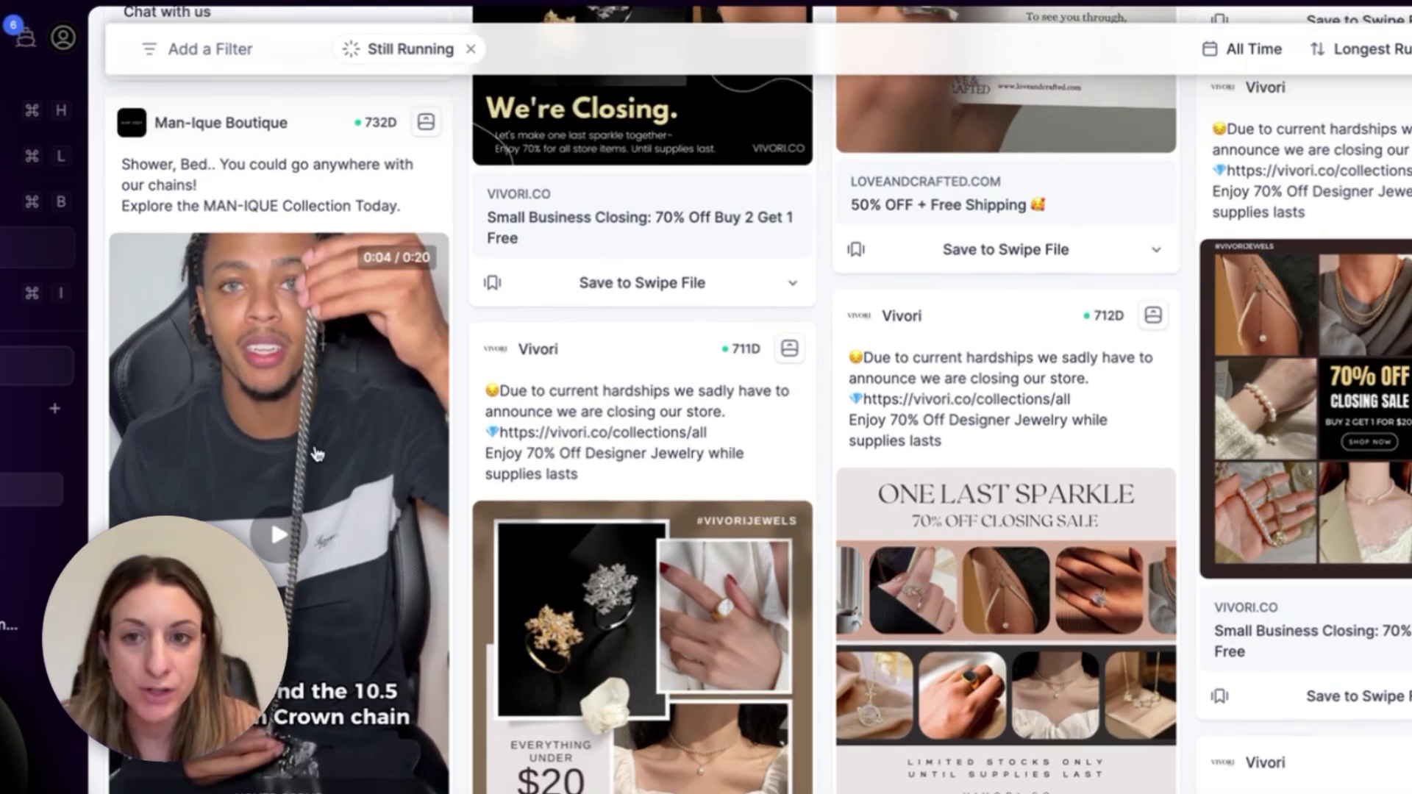
scroll(317, 454, "down", 1)
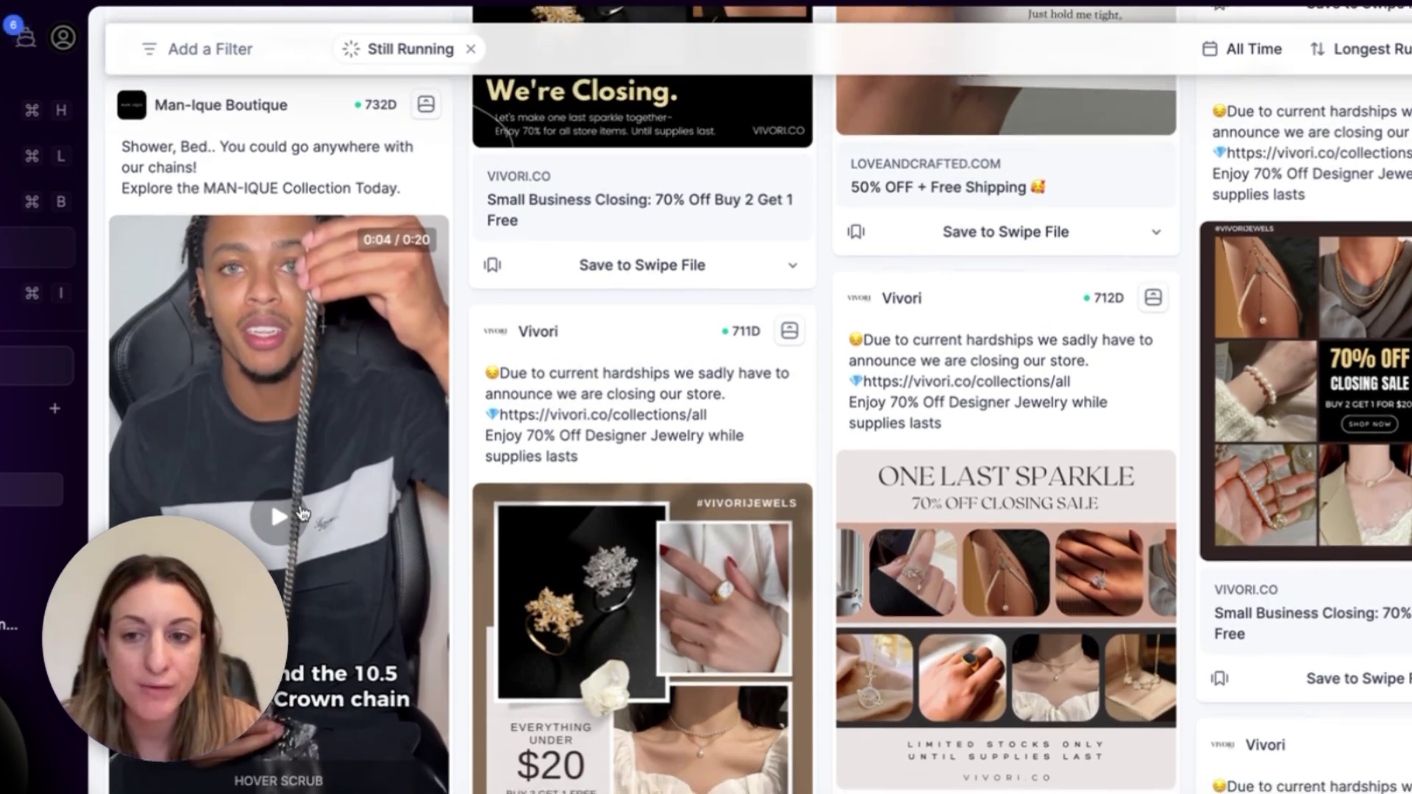
scroll(303, 512, "down", 1)
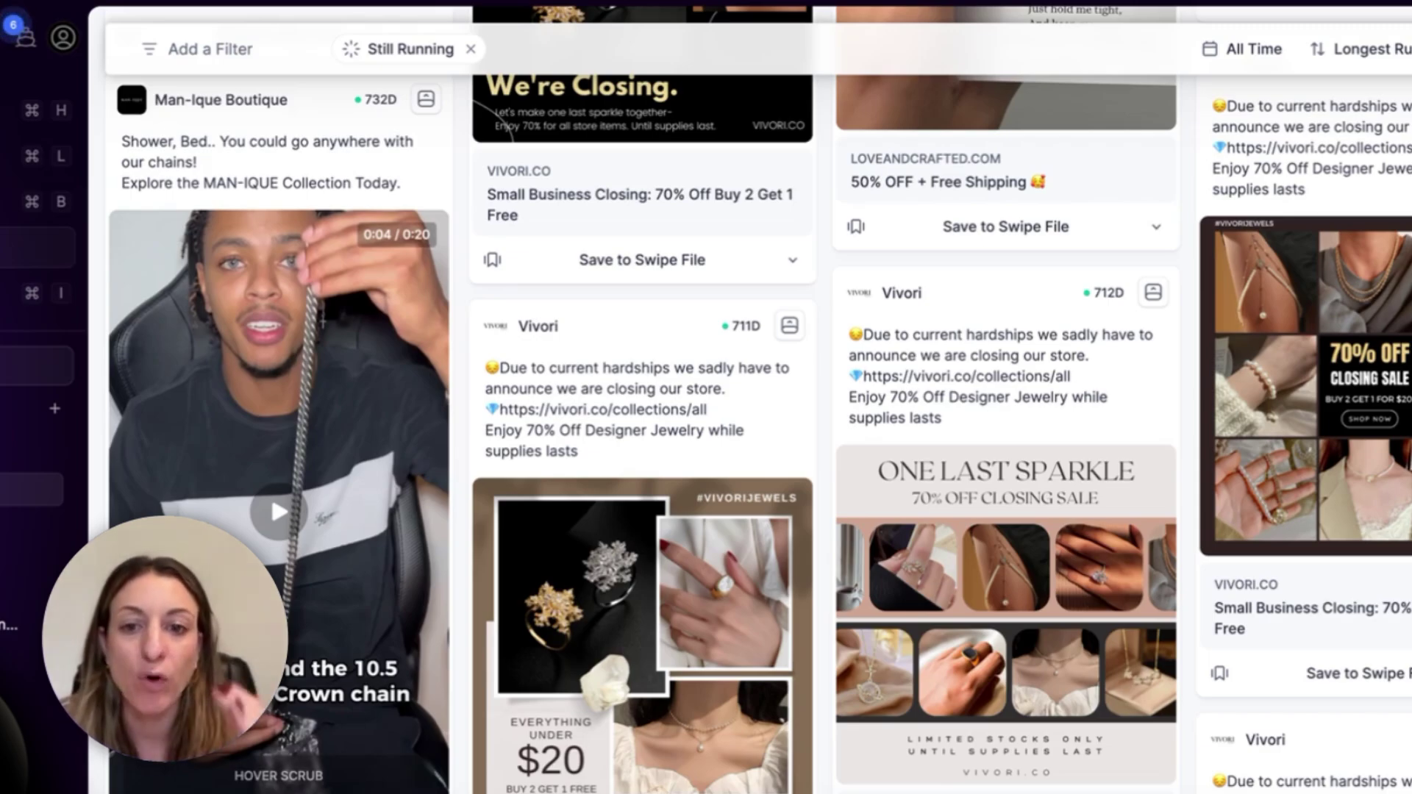
scroll(455, 666, "down", 5)
scroll(439, 664, "down", 15)
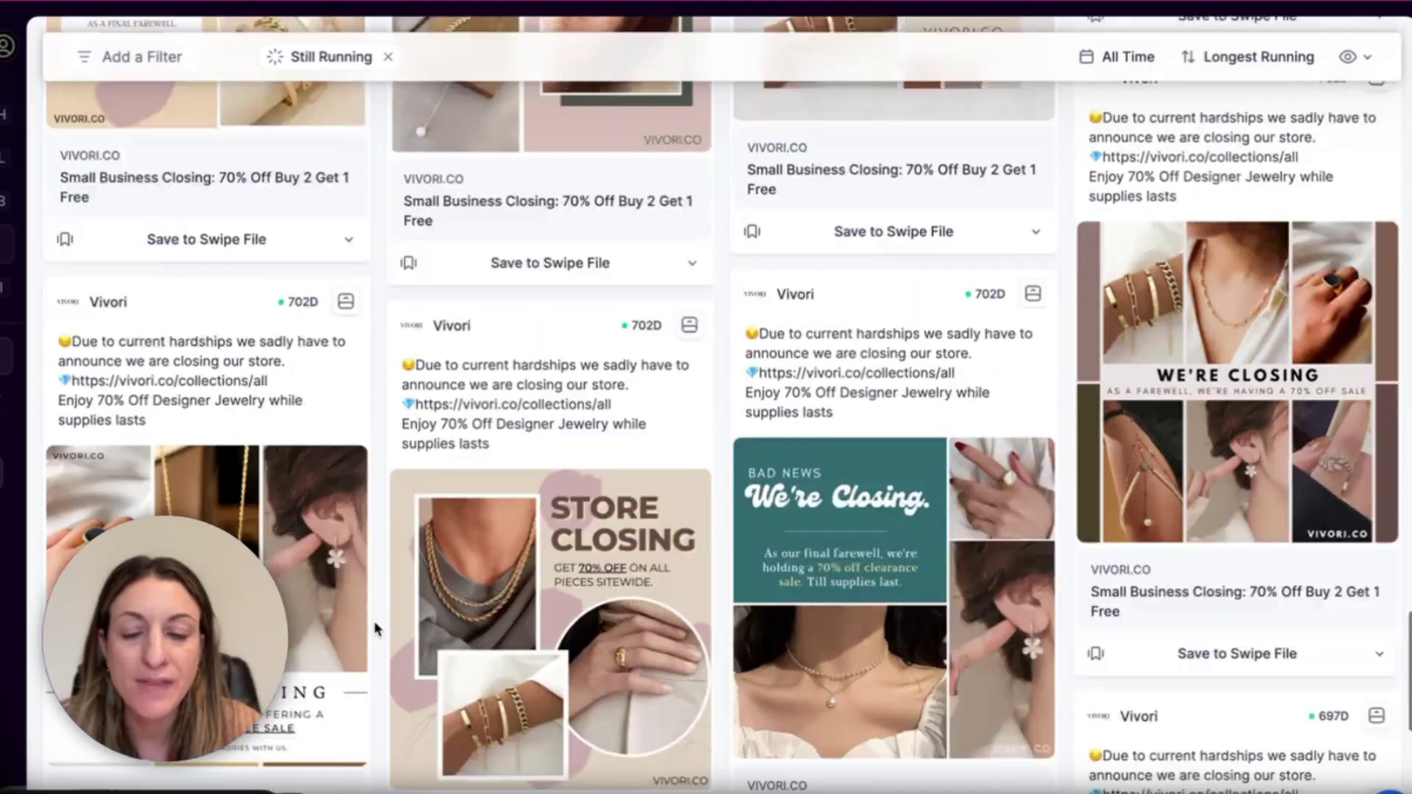
scroll(375, 627, "down", 5)
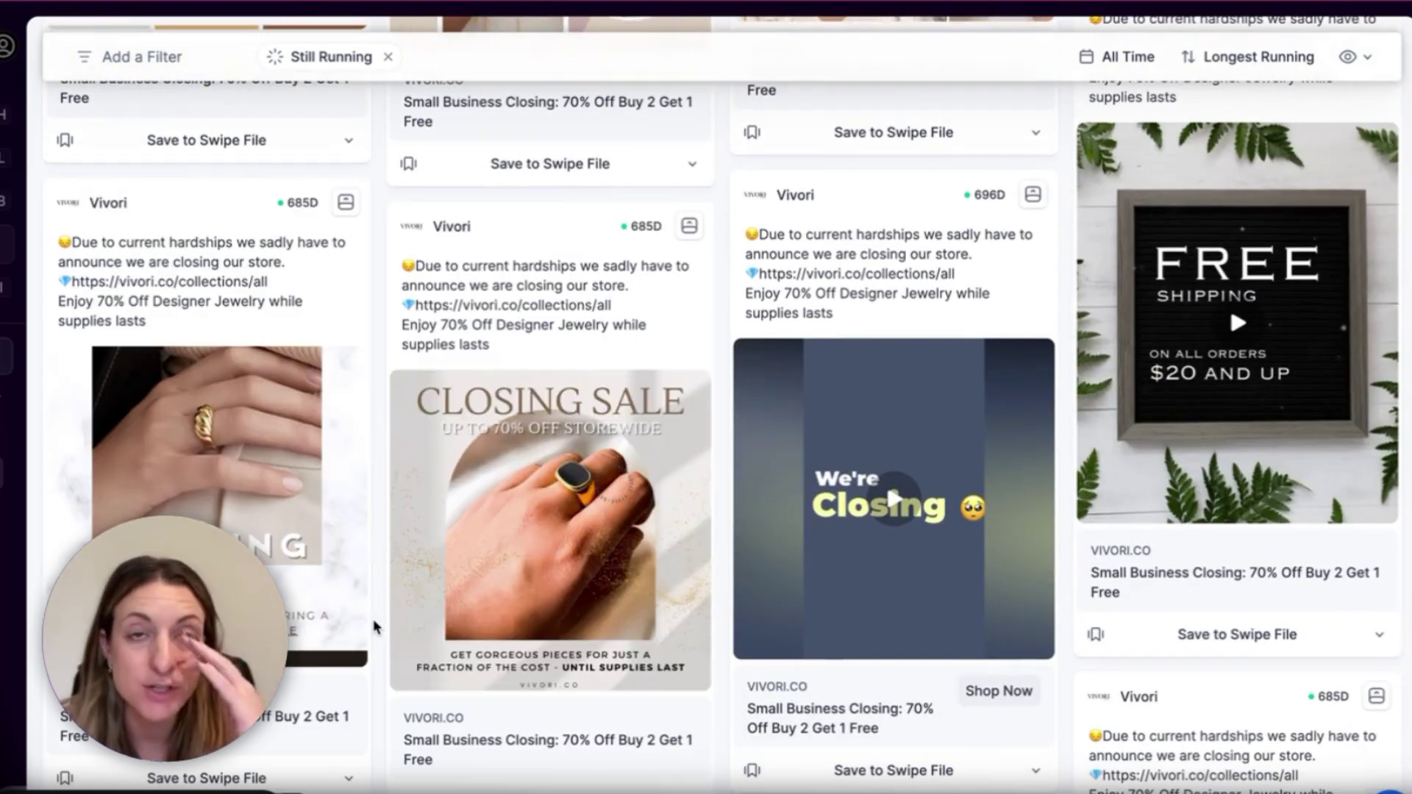
scroll(376, 627, "down", 15)
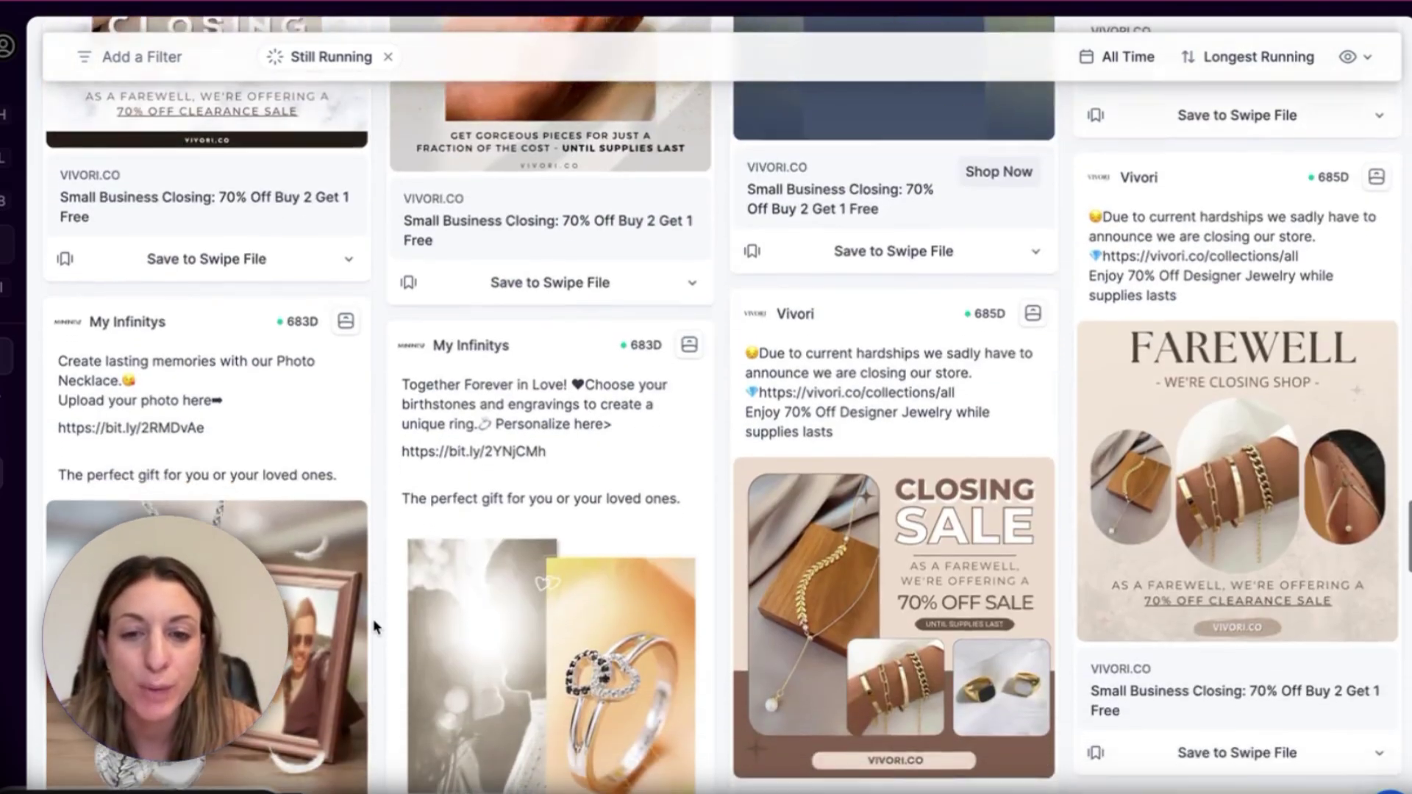
scroll(375, 626, "down", 20)
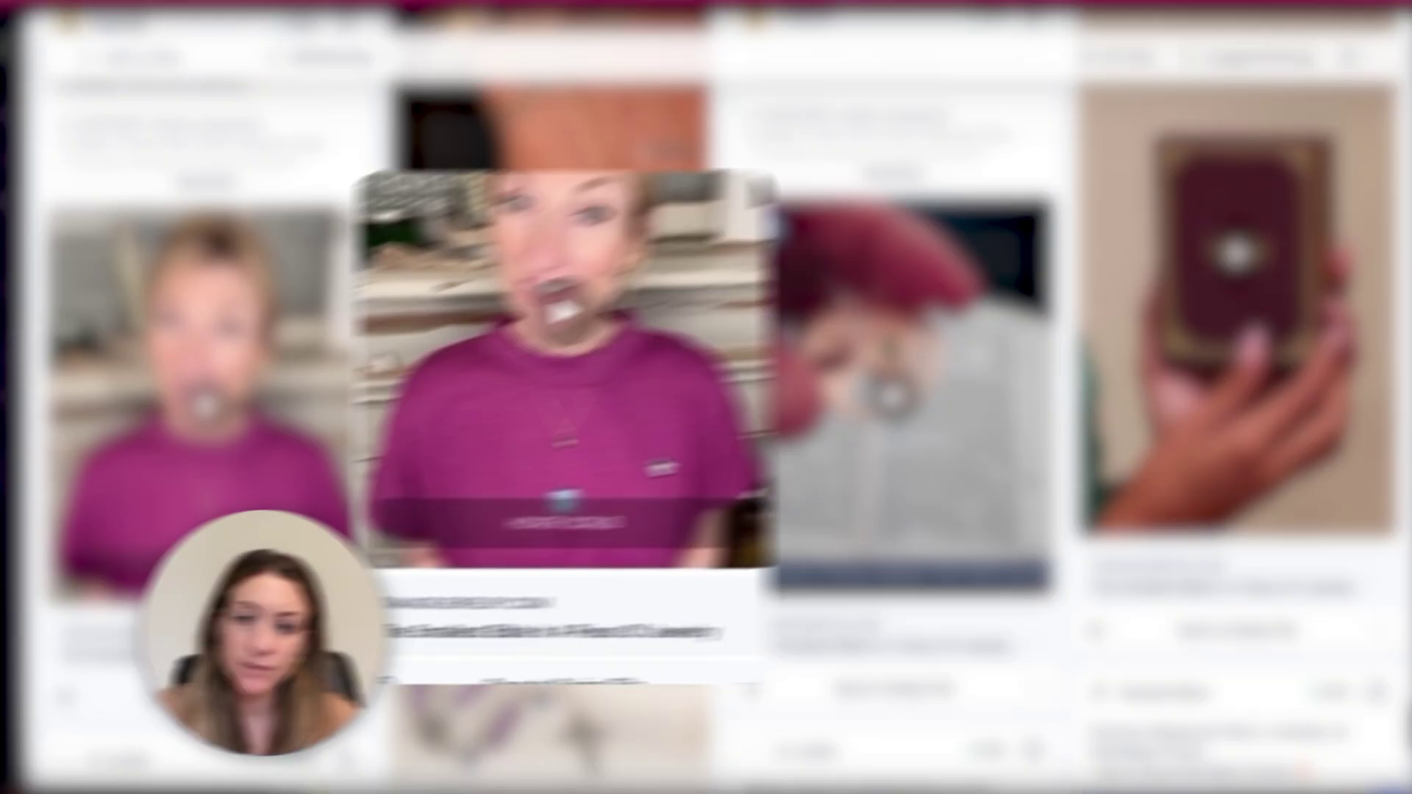
scroll(240, 710, "down", 10)
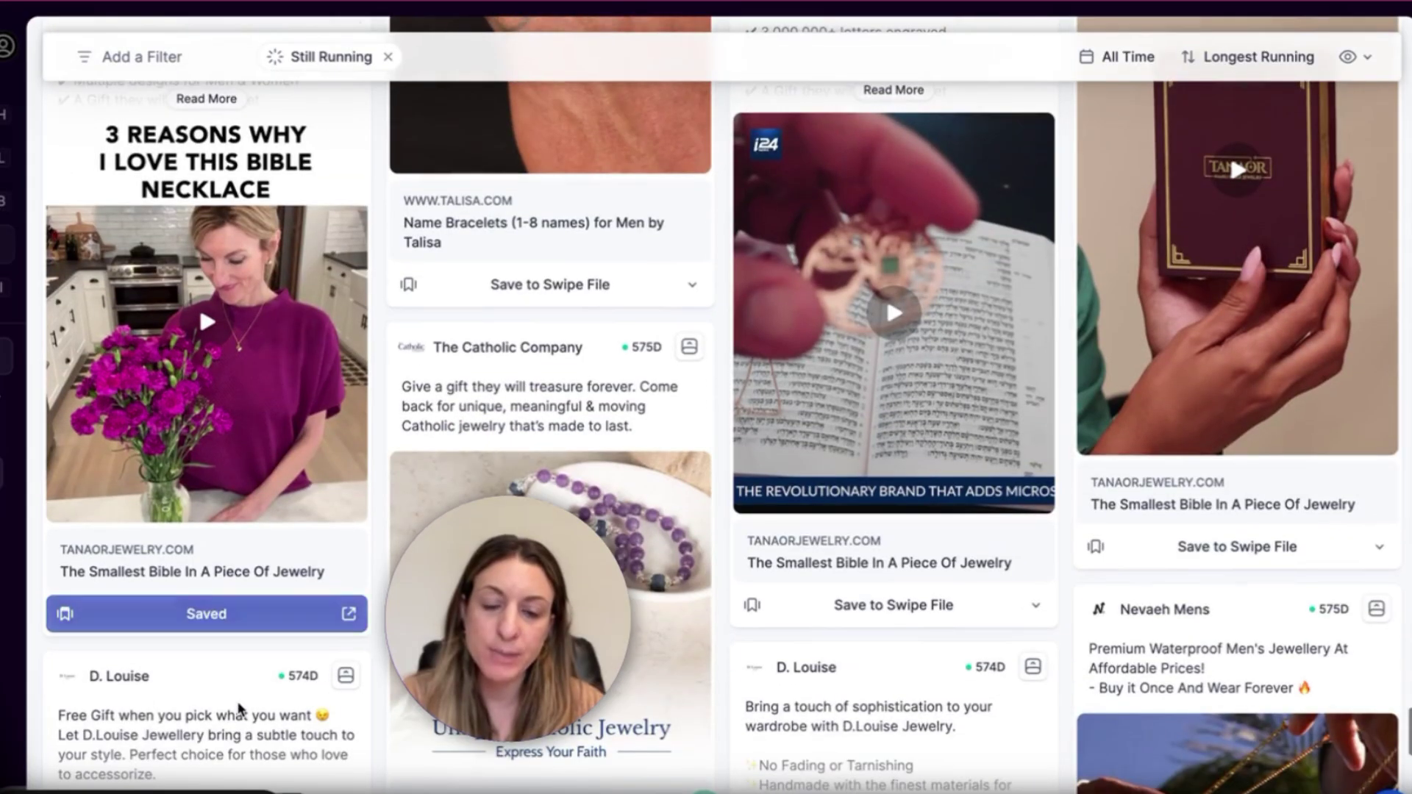
scroll(197, 437, "down", 2)
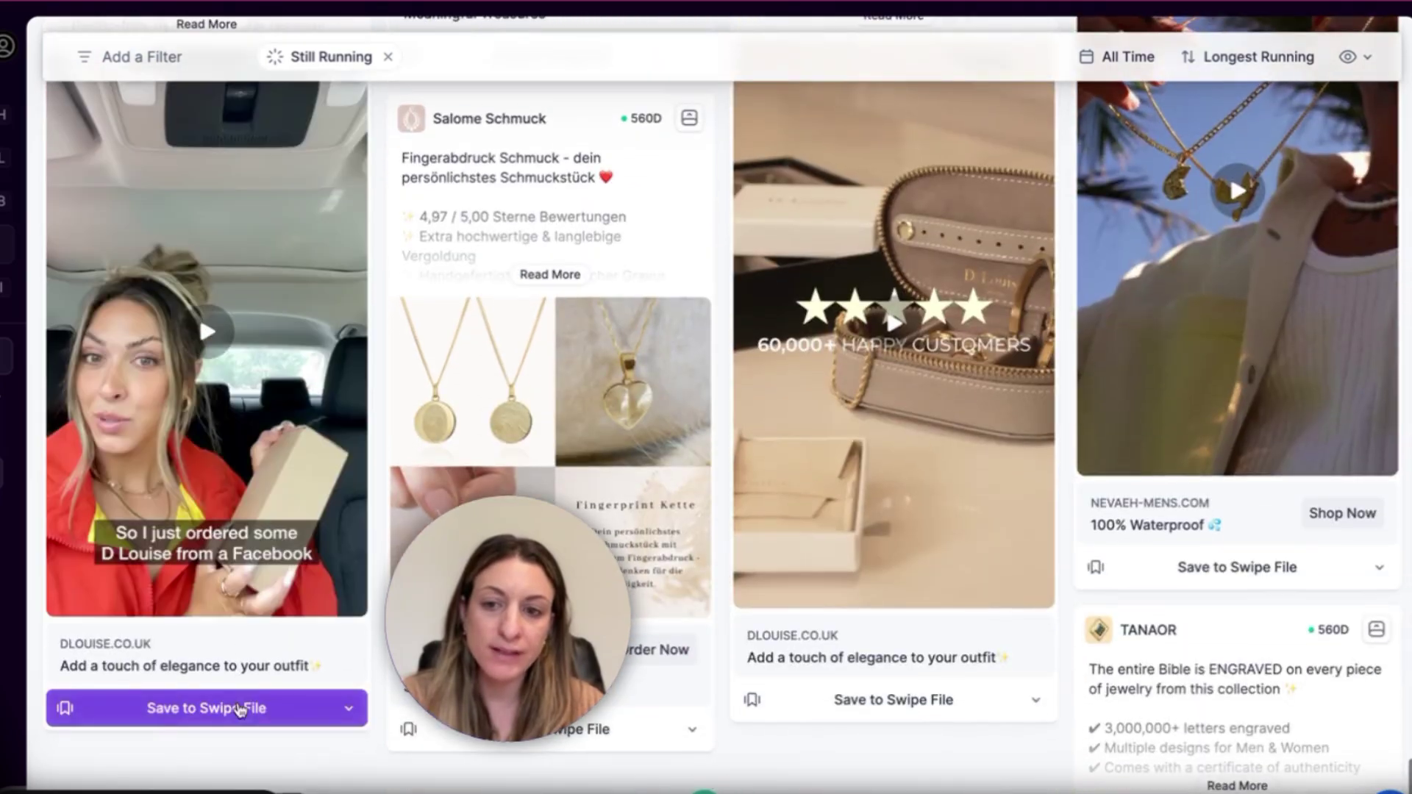
scroll(211, 526, "up", 1)
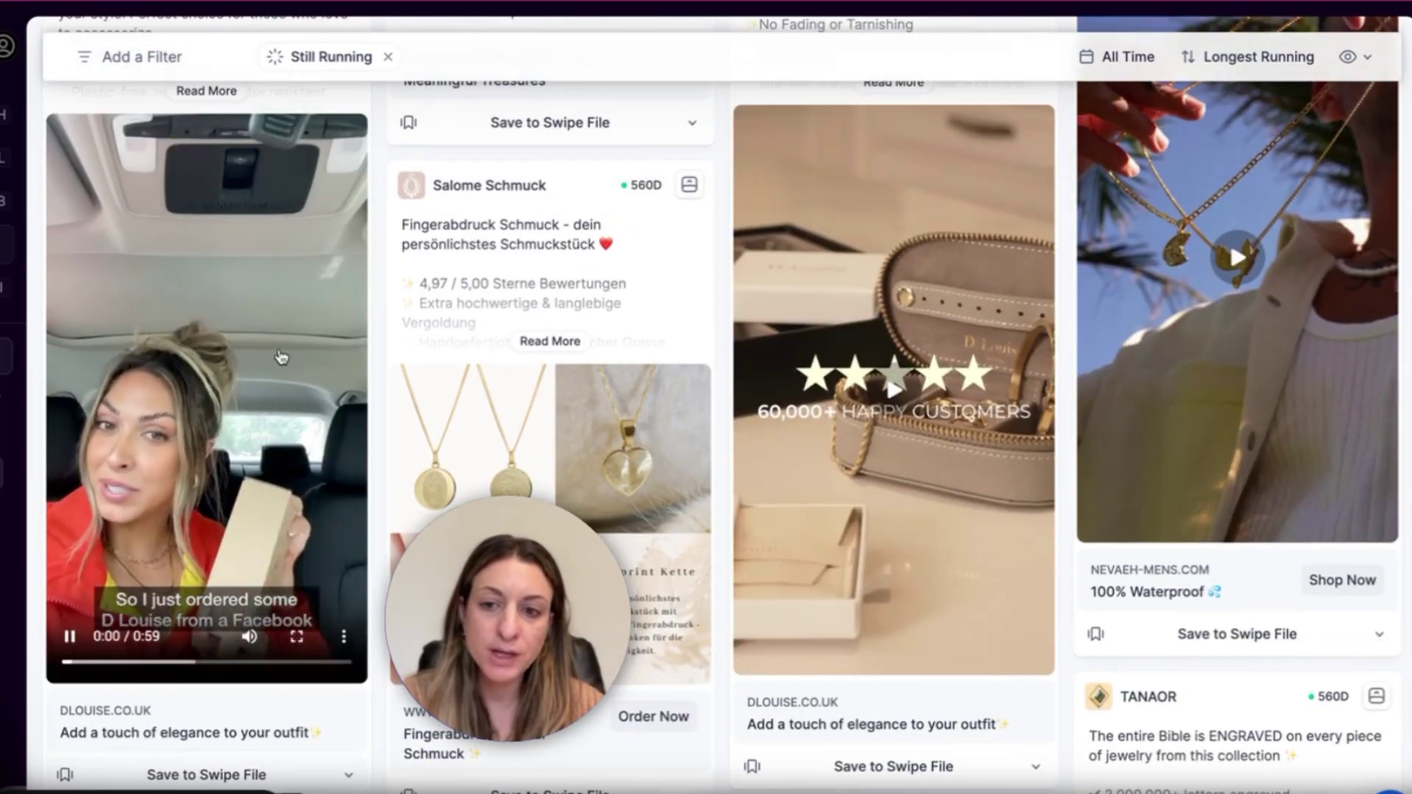
scroll(135, 597, "down", 8)
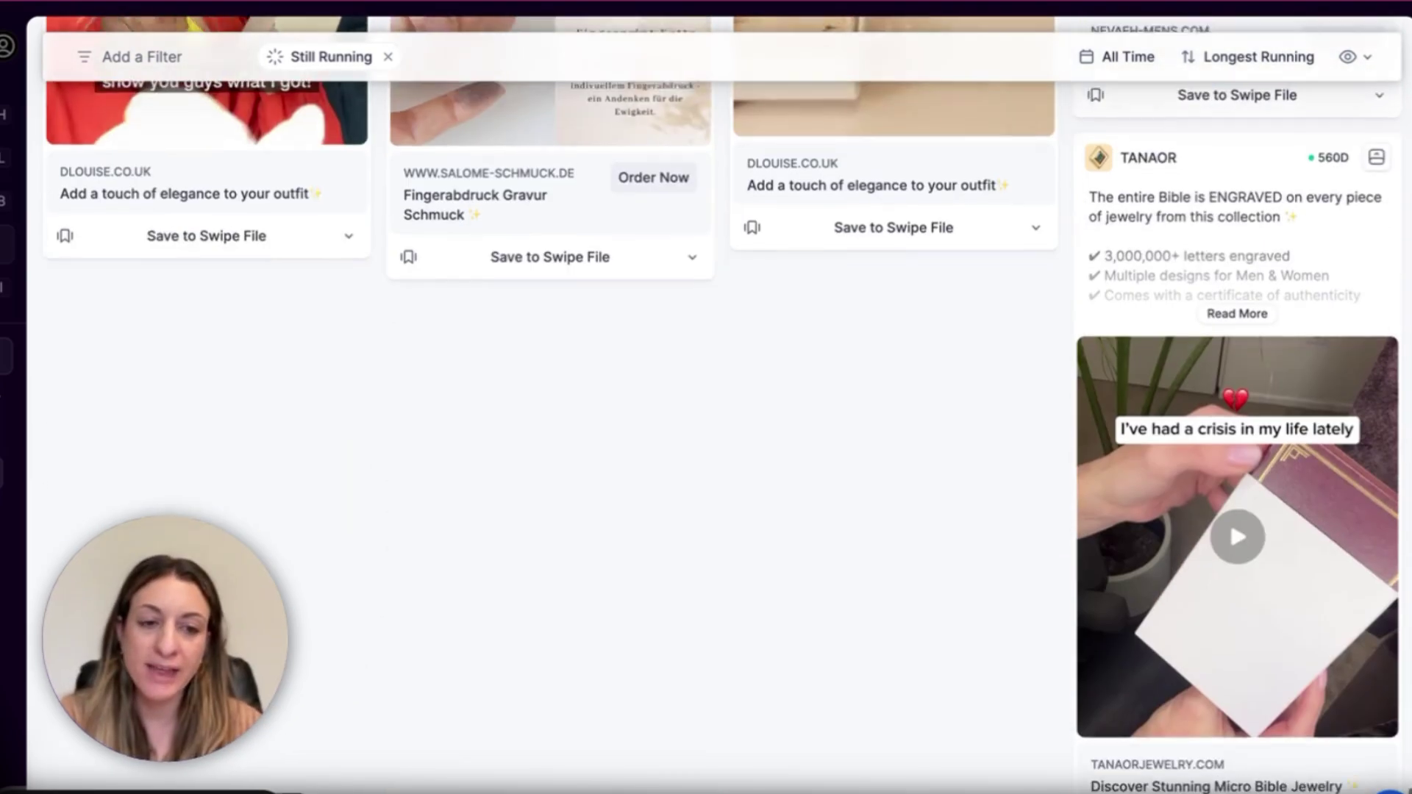
scroll(914, 526, "down", 2)
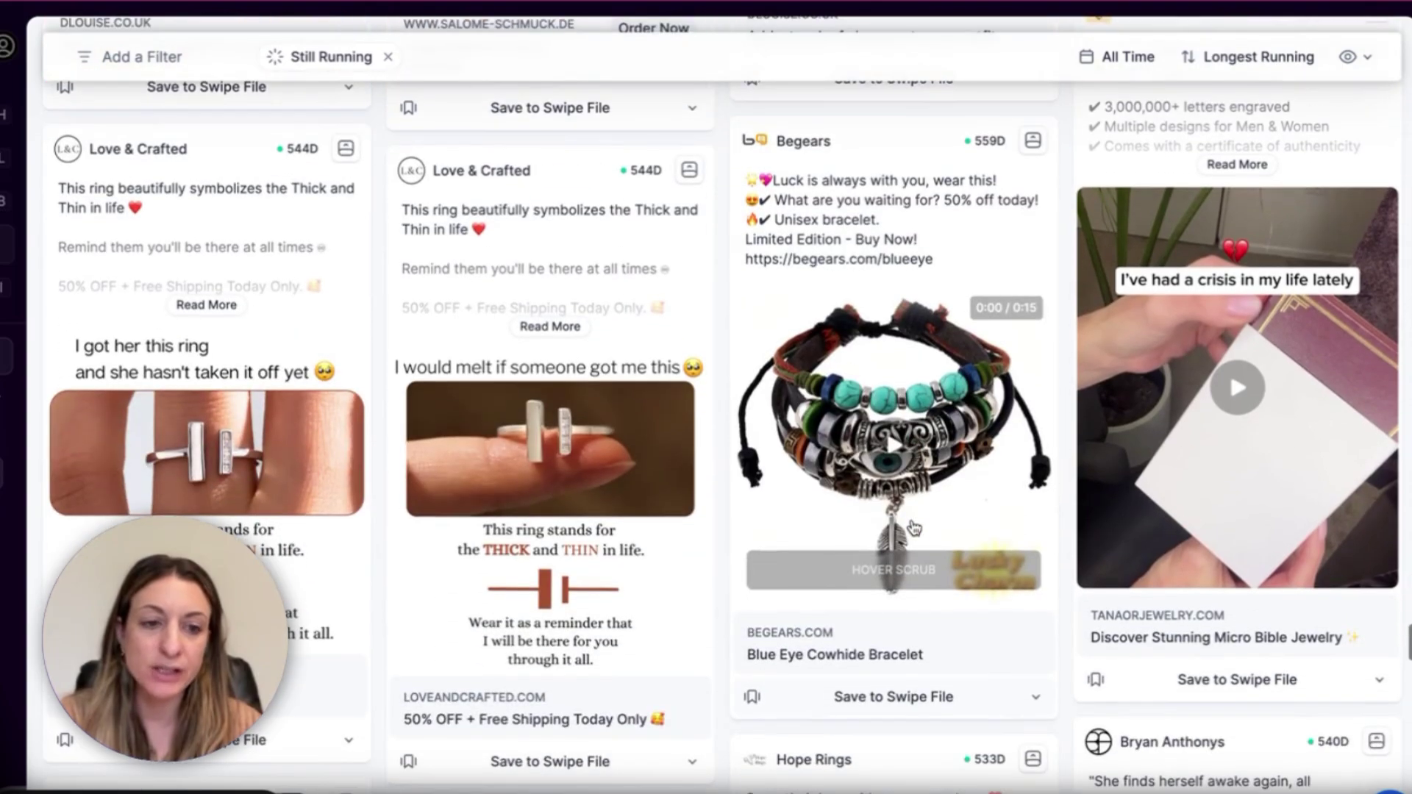
scroll(1030, 456, "down", 9)
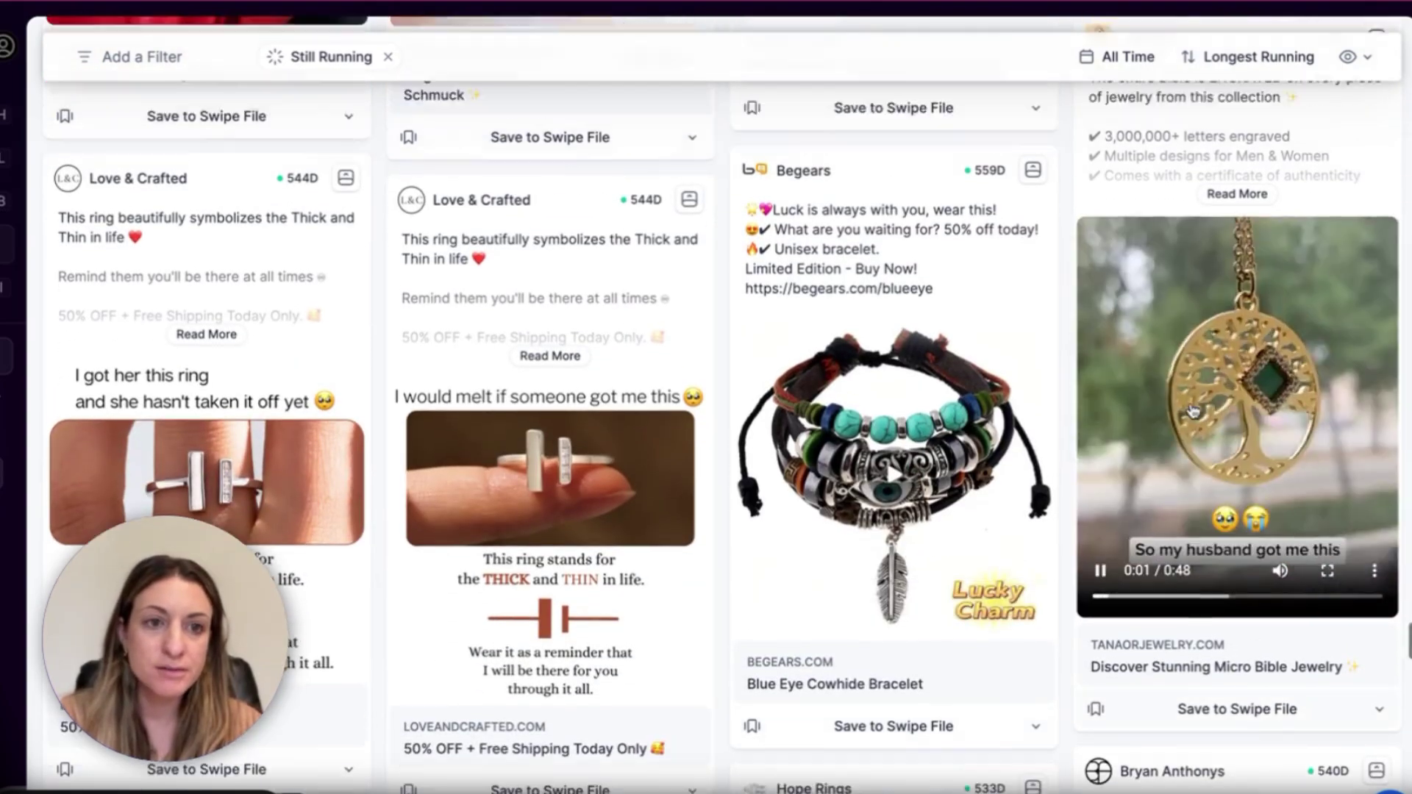
scroll(760, 493, "down", 15)
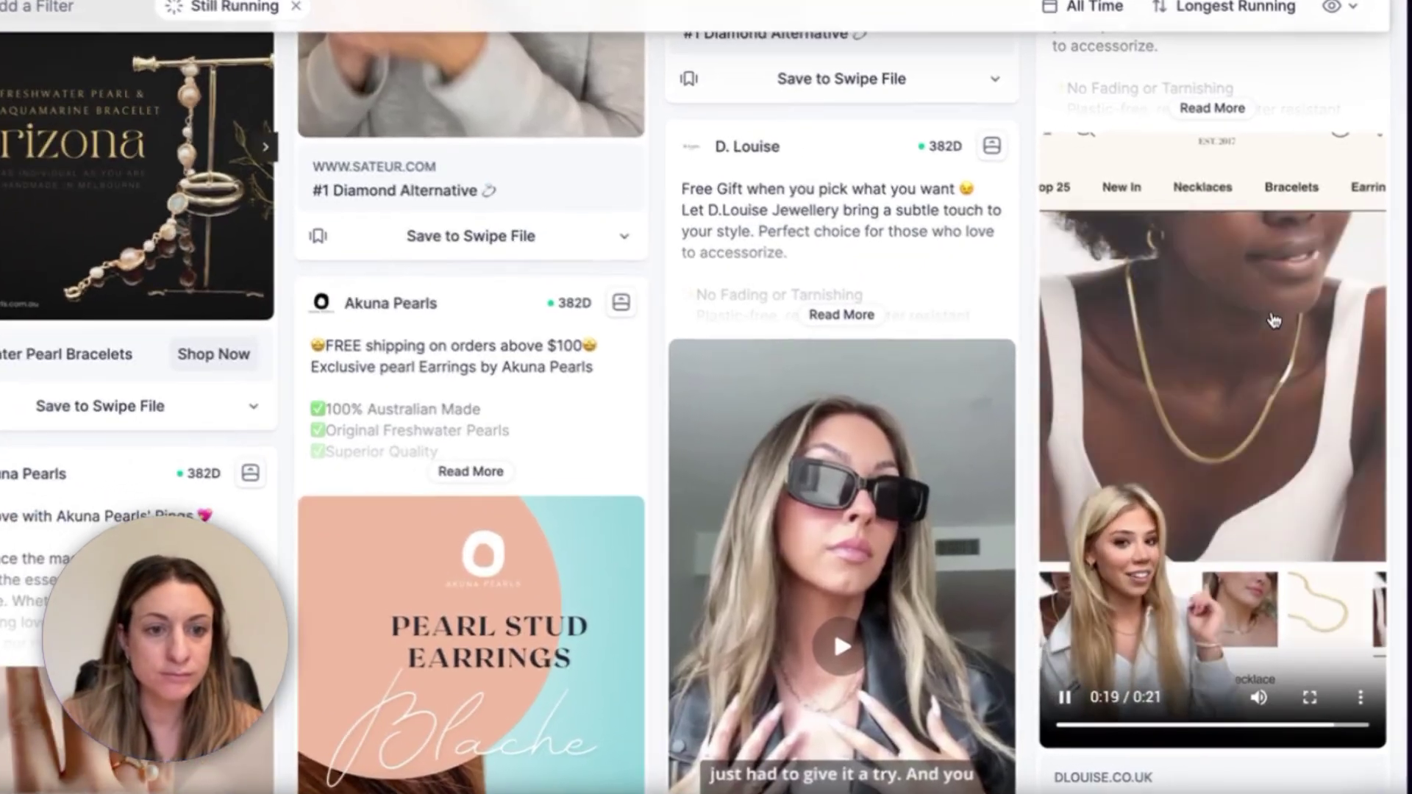
scroll(1257, 463, "up", 1)
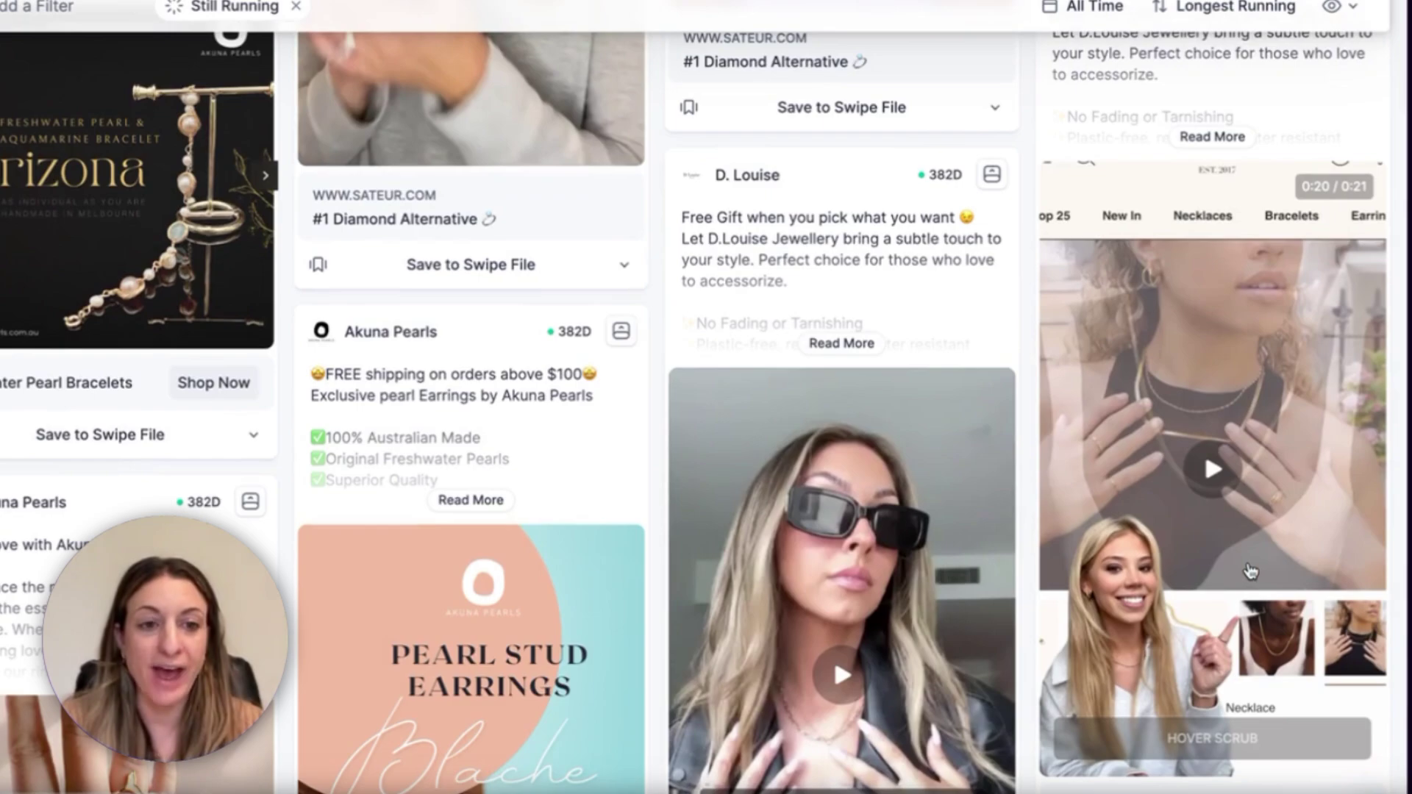
scroll(1251, 572, "up", 2)
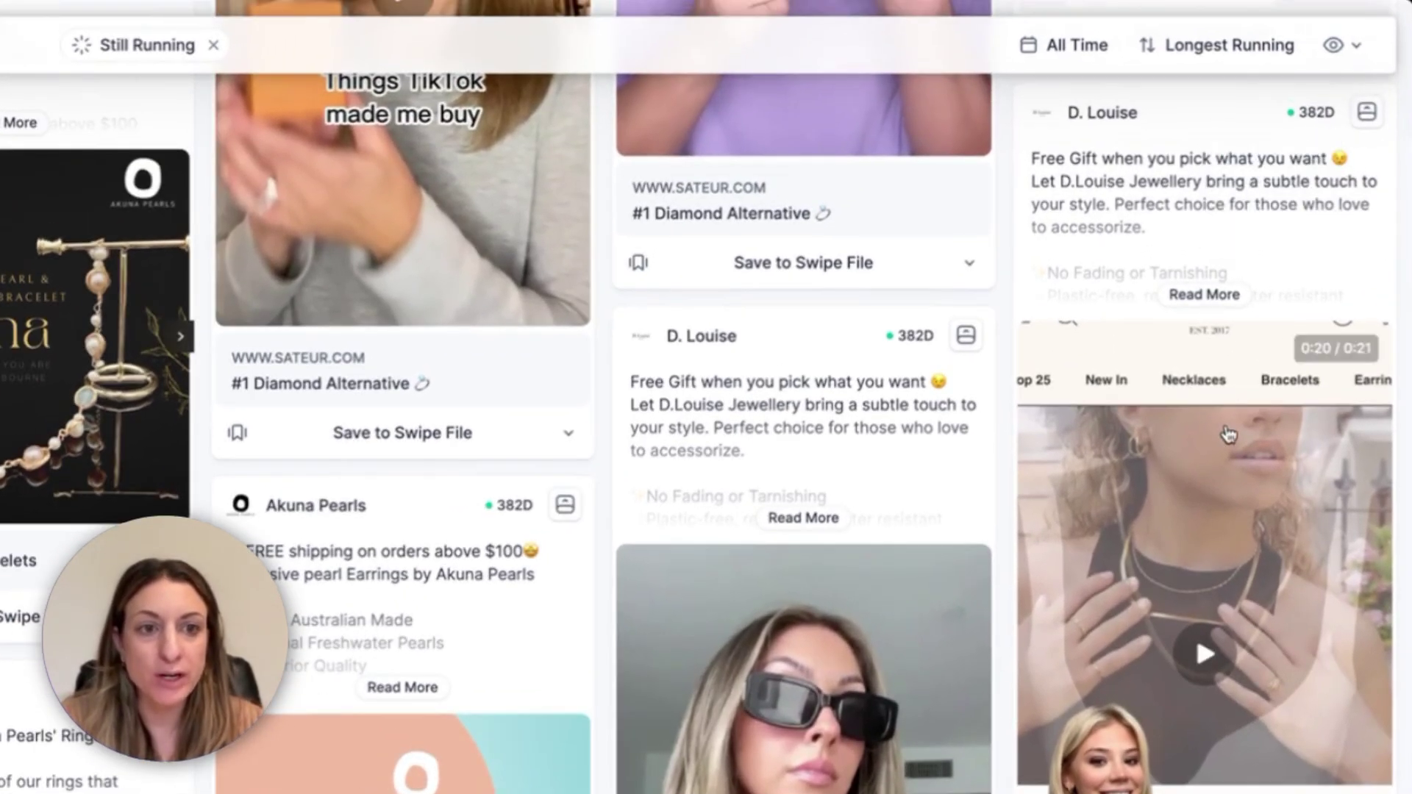
scroll(1228, 434, "down", 5)
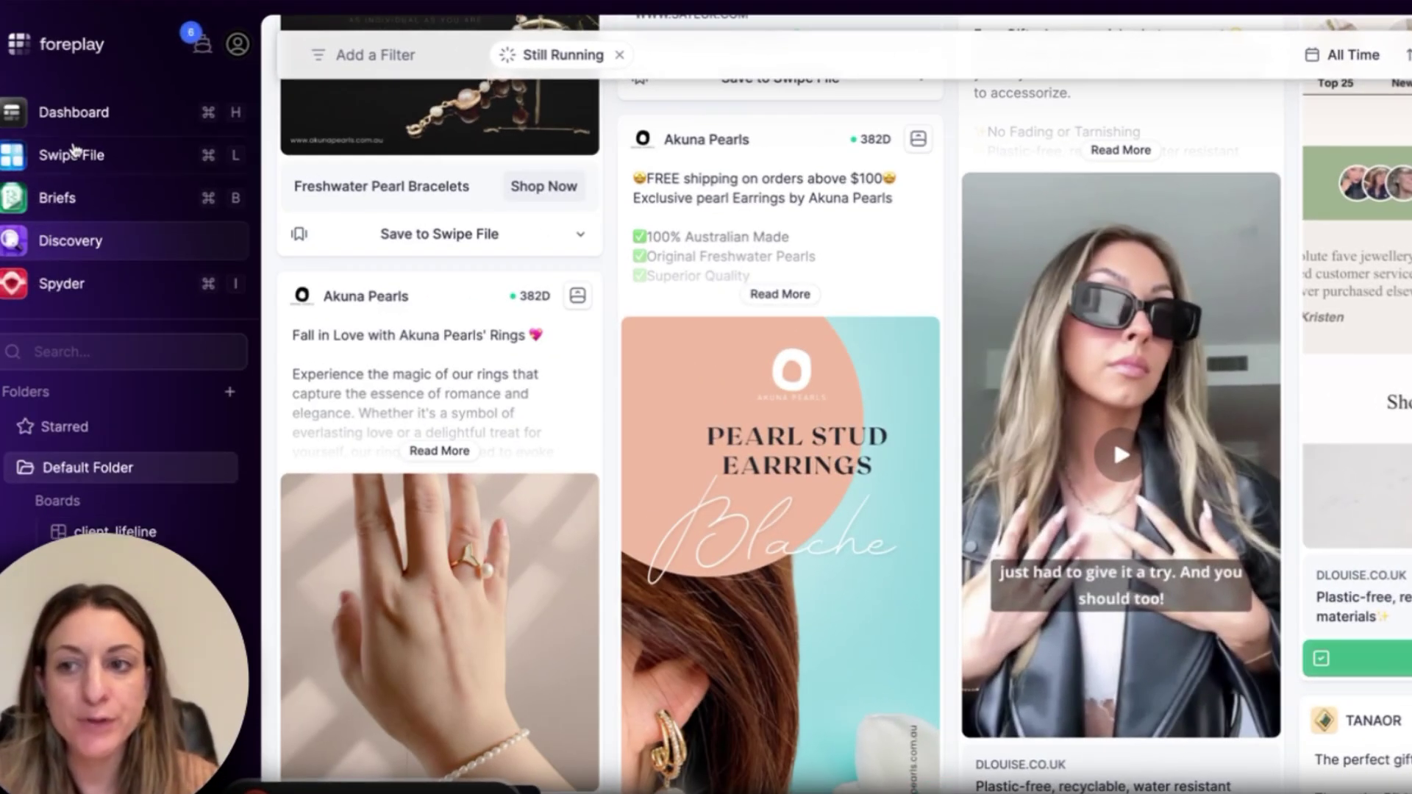
- Open the saved D. Louise ad from the Swipe File and show its Transcript
left_click(73, 152)
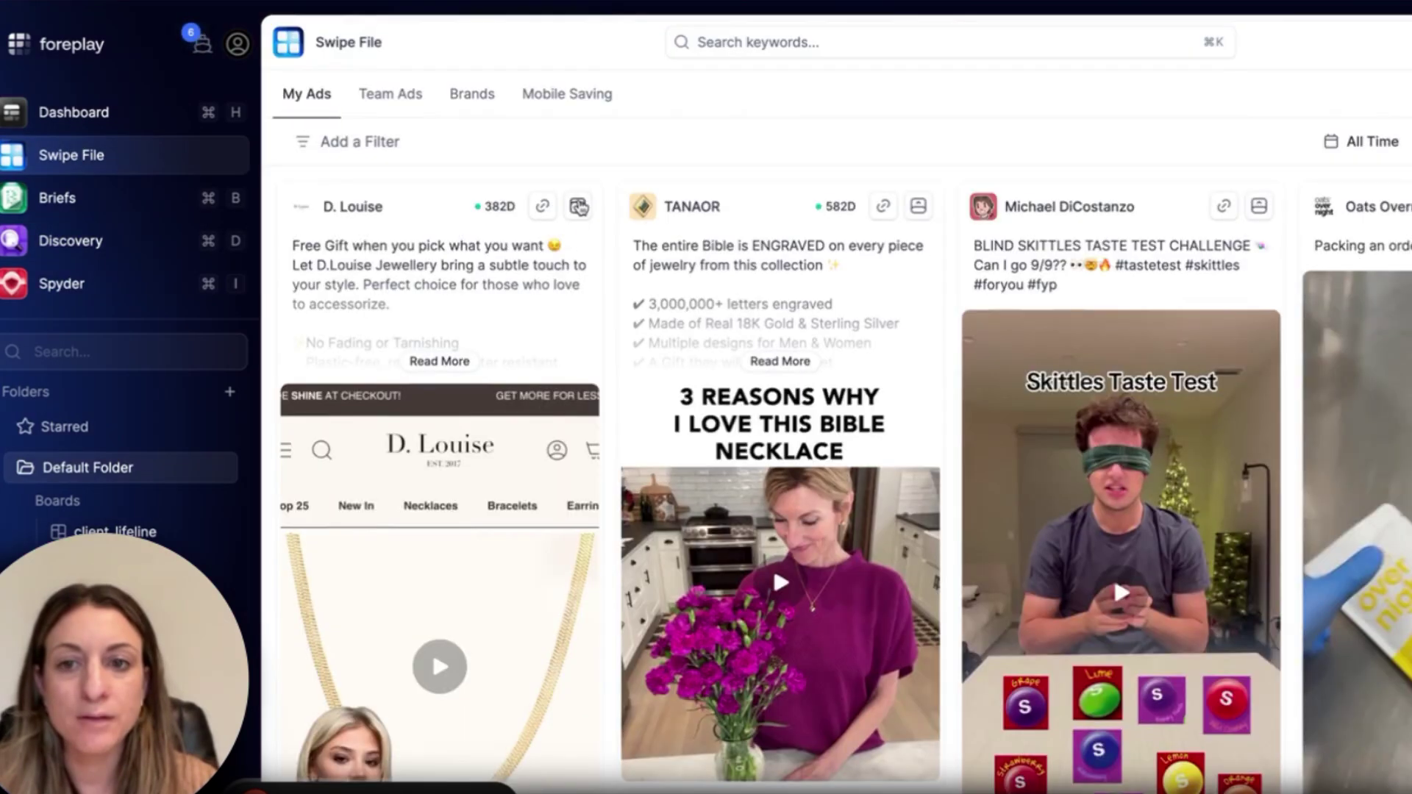
left_click(580, 209)
left_click(1398, 114)
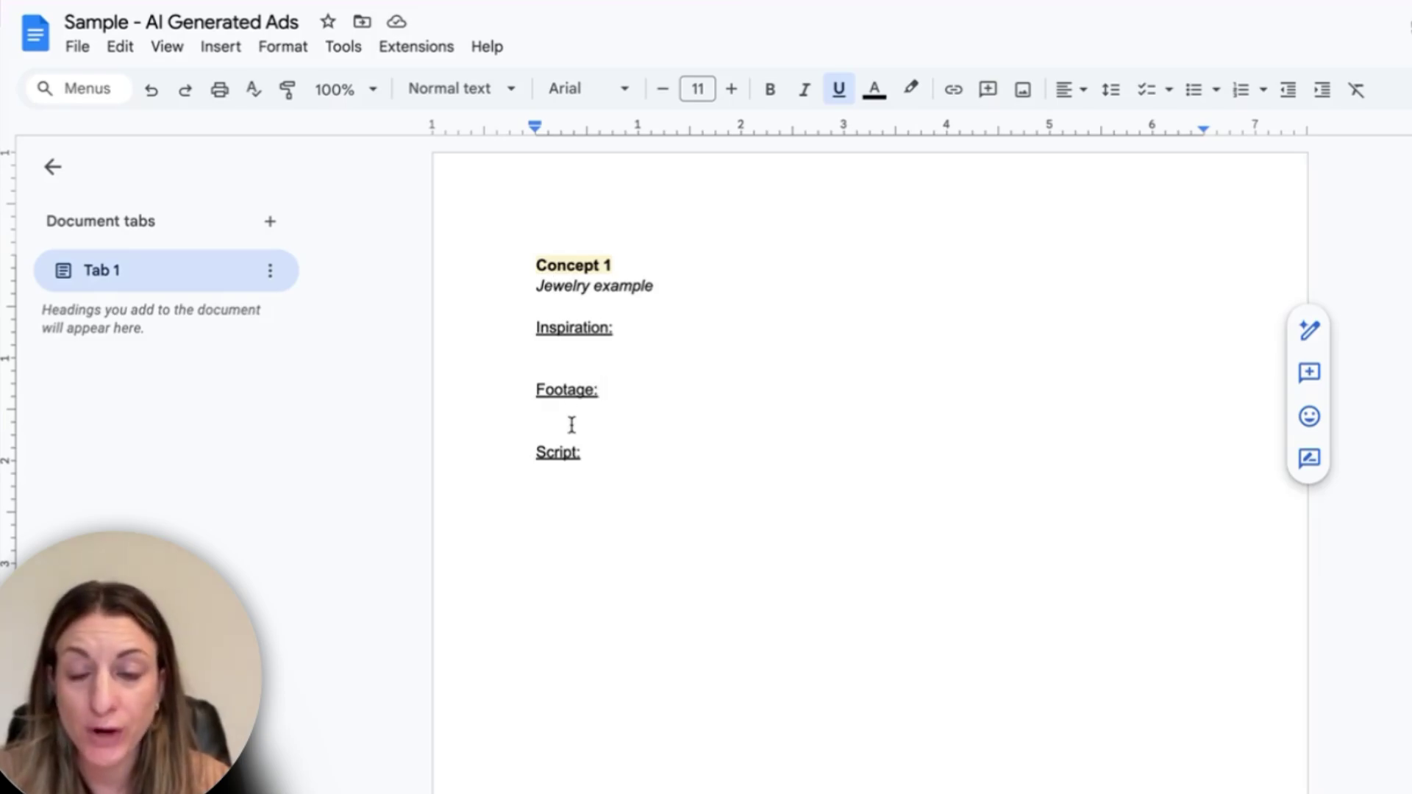
- Paste the Foreplay share link under Concept 1's Inspiration: heading and remove the blank line above it
triple_click(621, 265)
left_click(621, 266)
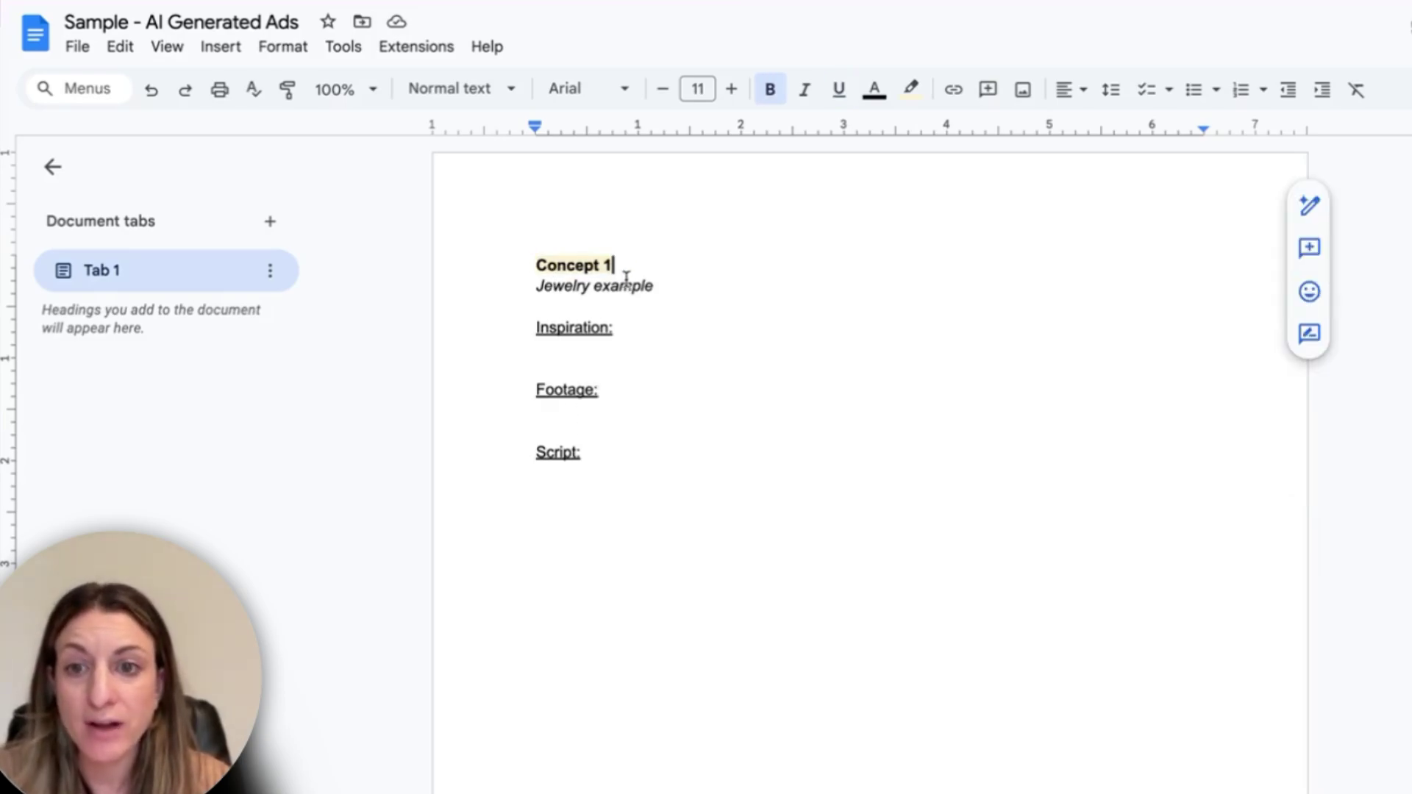
left_click(631, 286)
triple_click(559, 286)
key("Down")
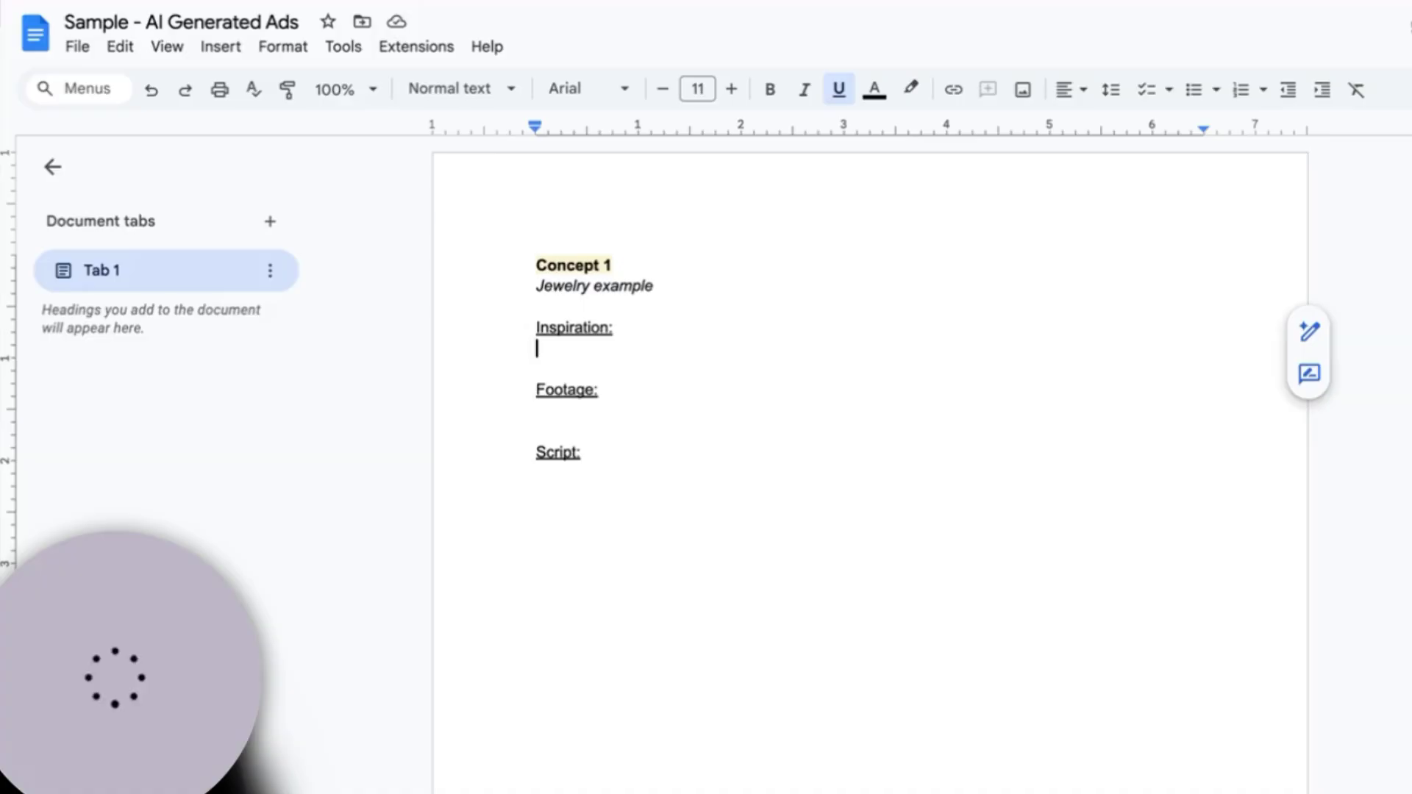
key("Return")
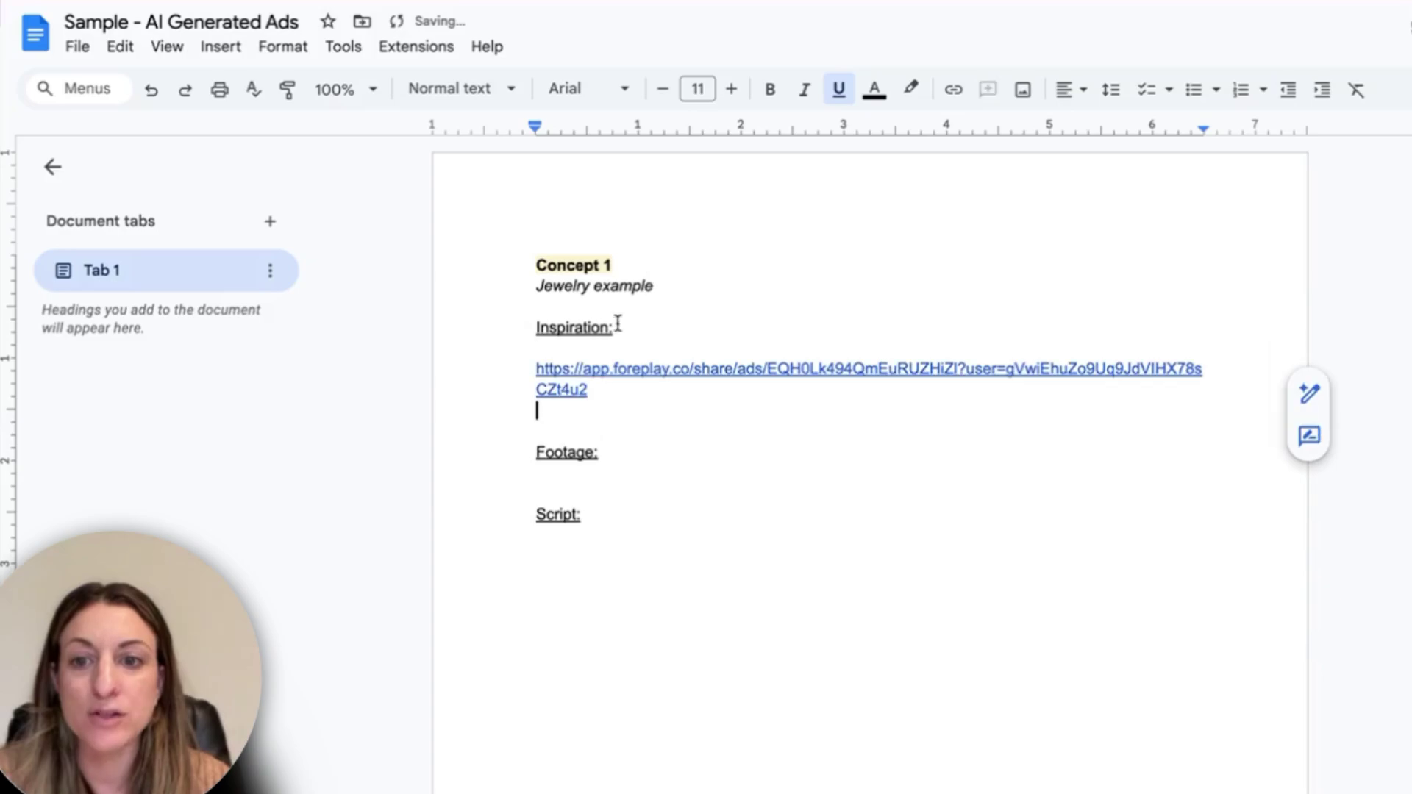
left_click(538, 369)
key("BackSpace")
left_click(578, 429)
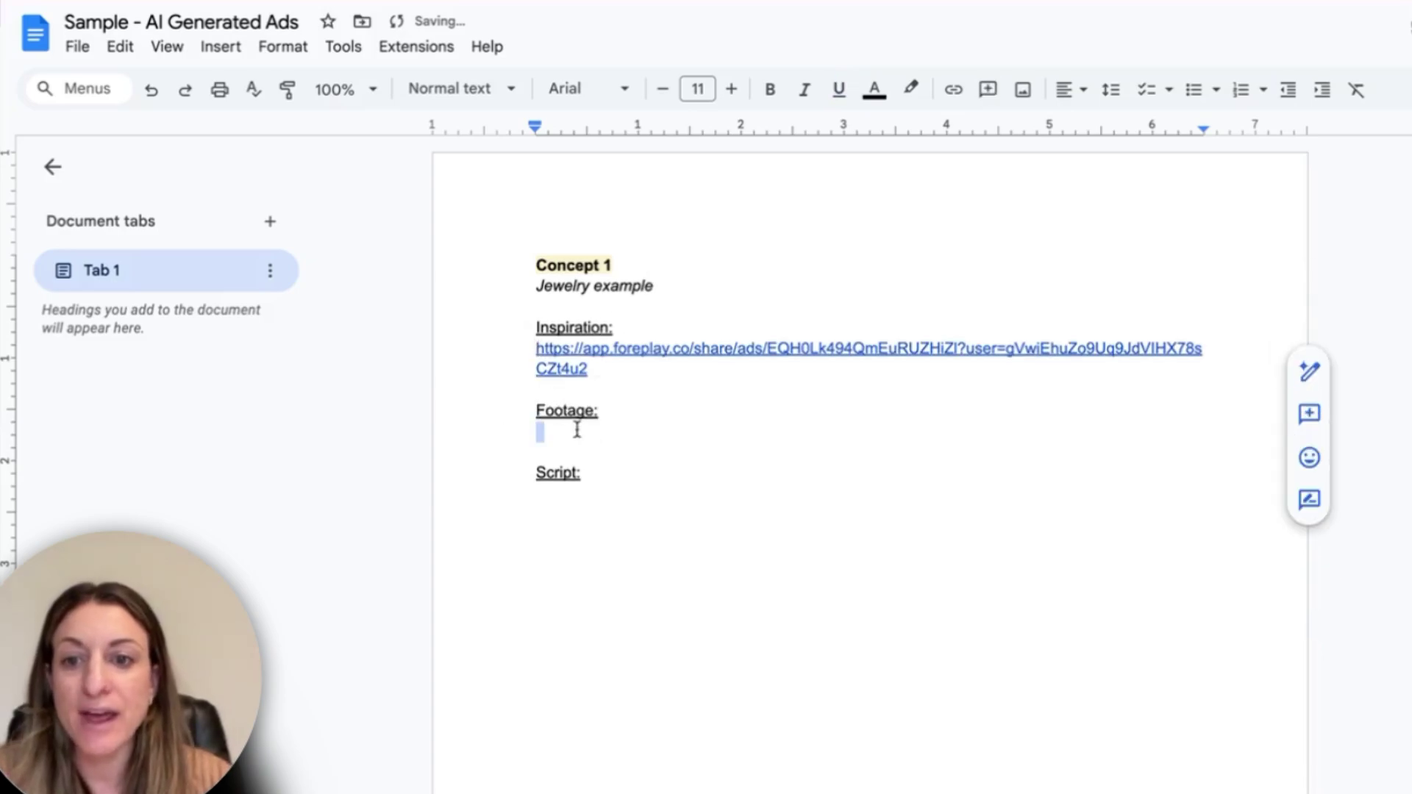
left_click(591, 510)
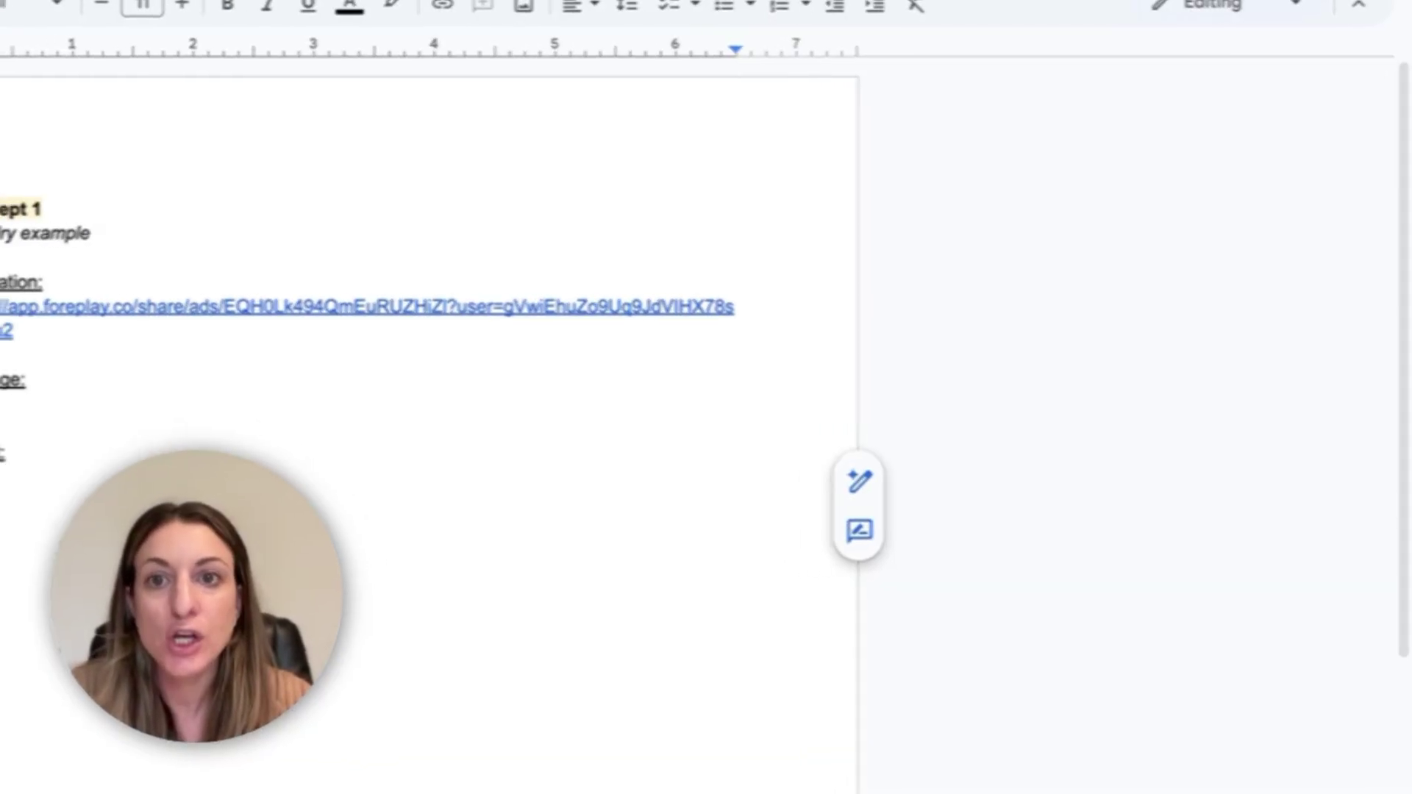
- Write two hooks: 'We need to talk about Lover's Gold Chain Necklace immediately' and an 'OK guys…' version
type("We need to talk about ")
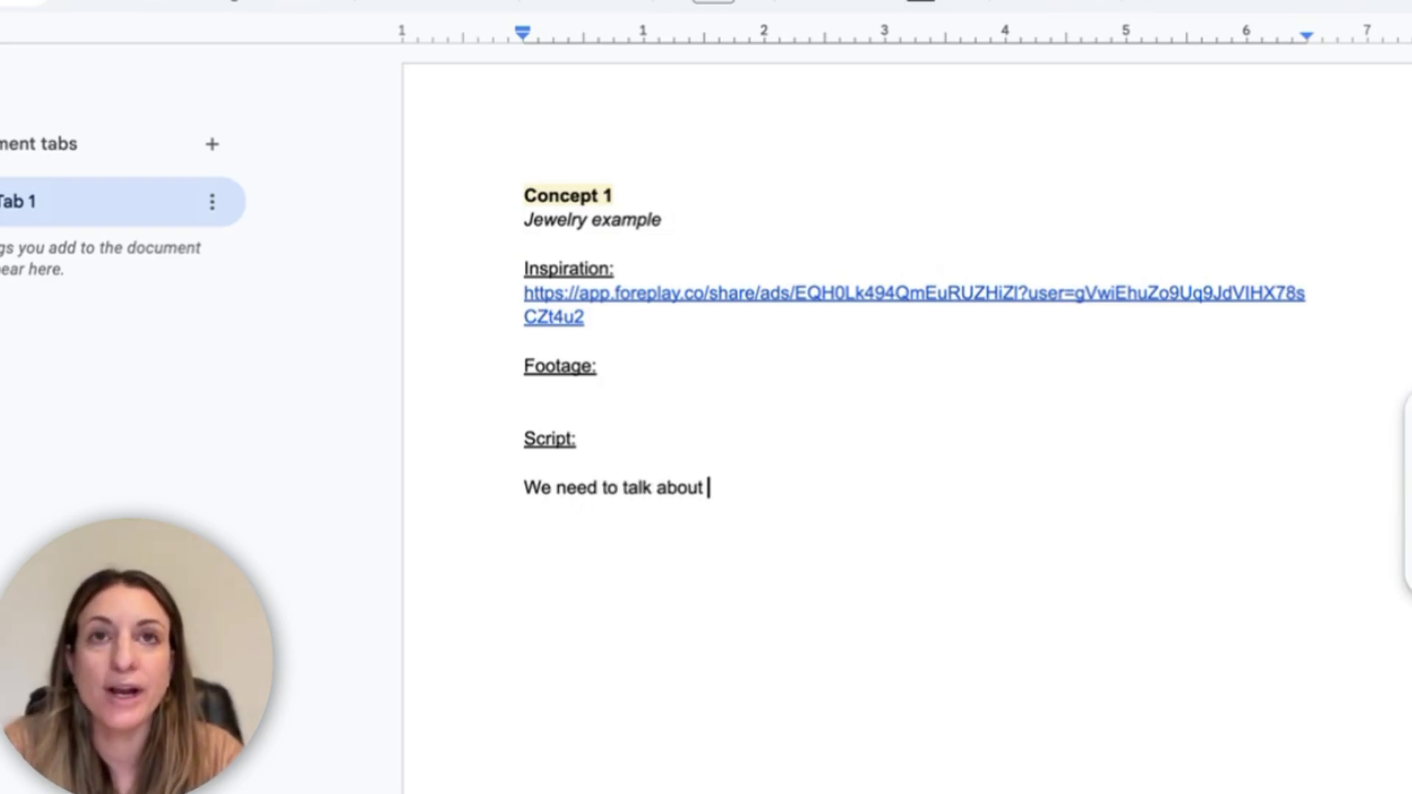
type("Lover's ")
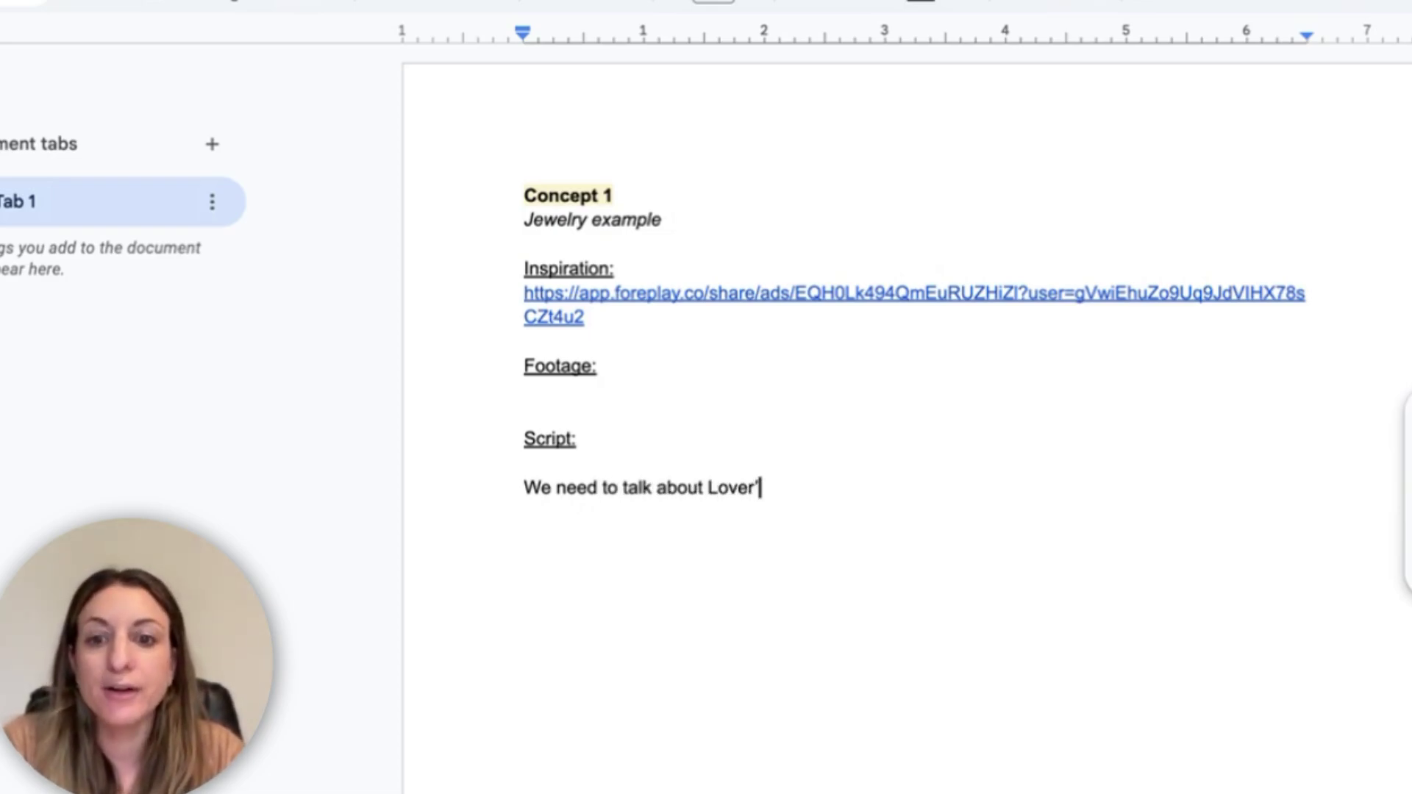
type("Go")
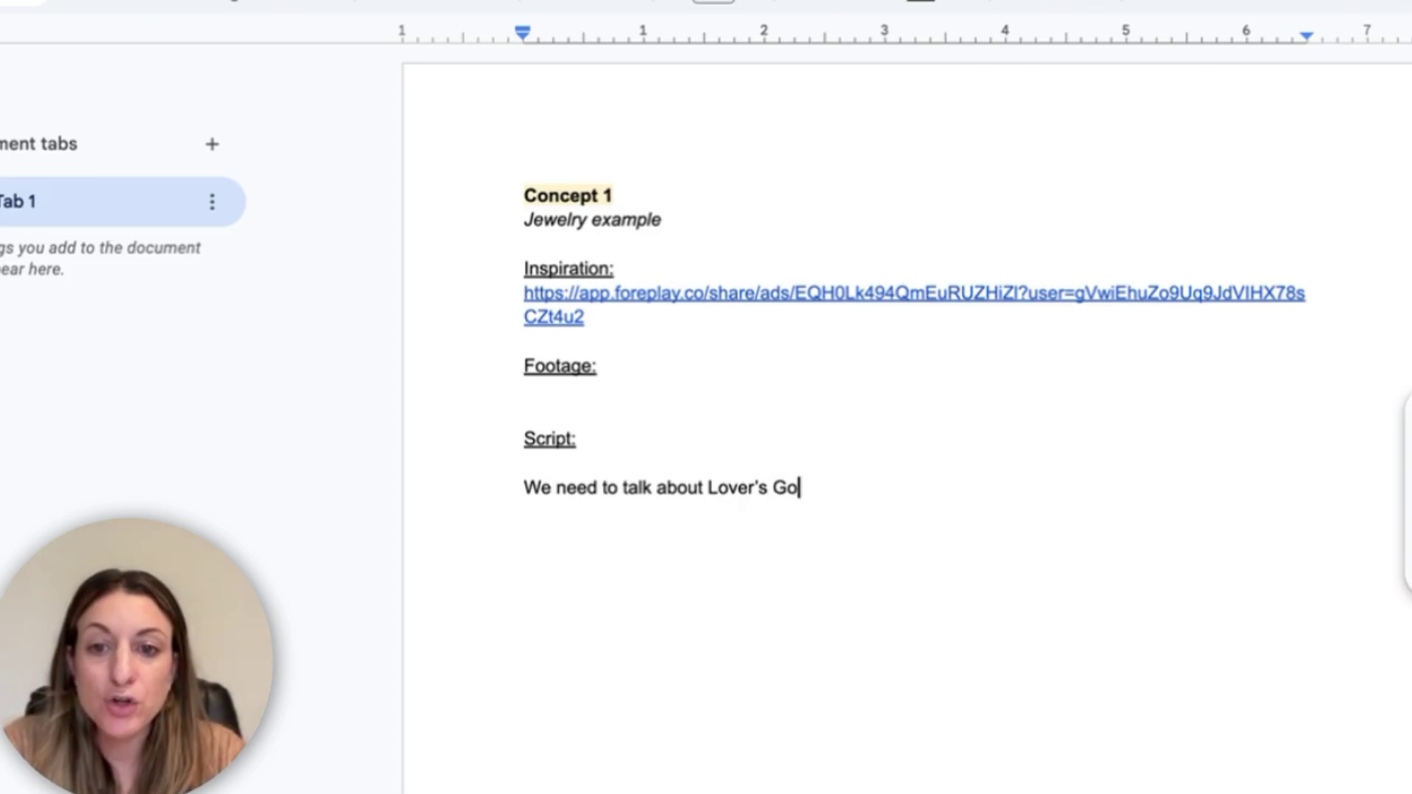
type("ld Chain Necklace")
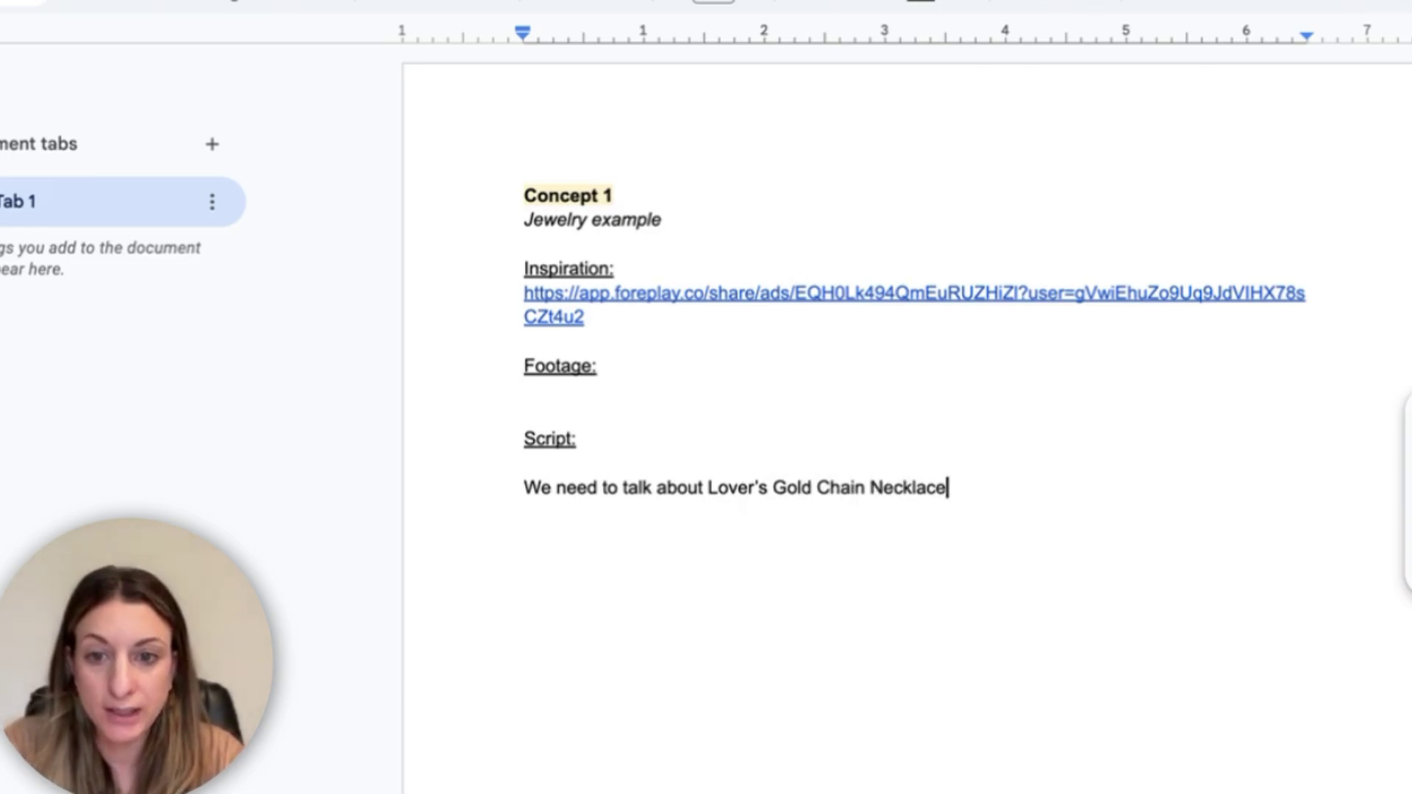
type(" immed")
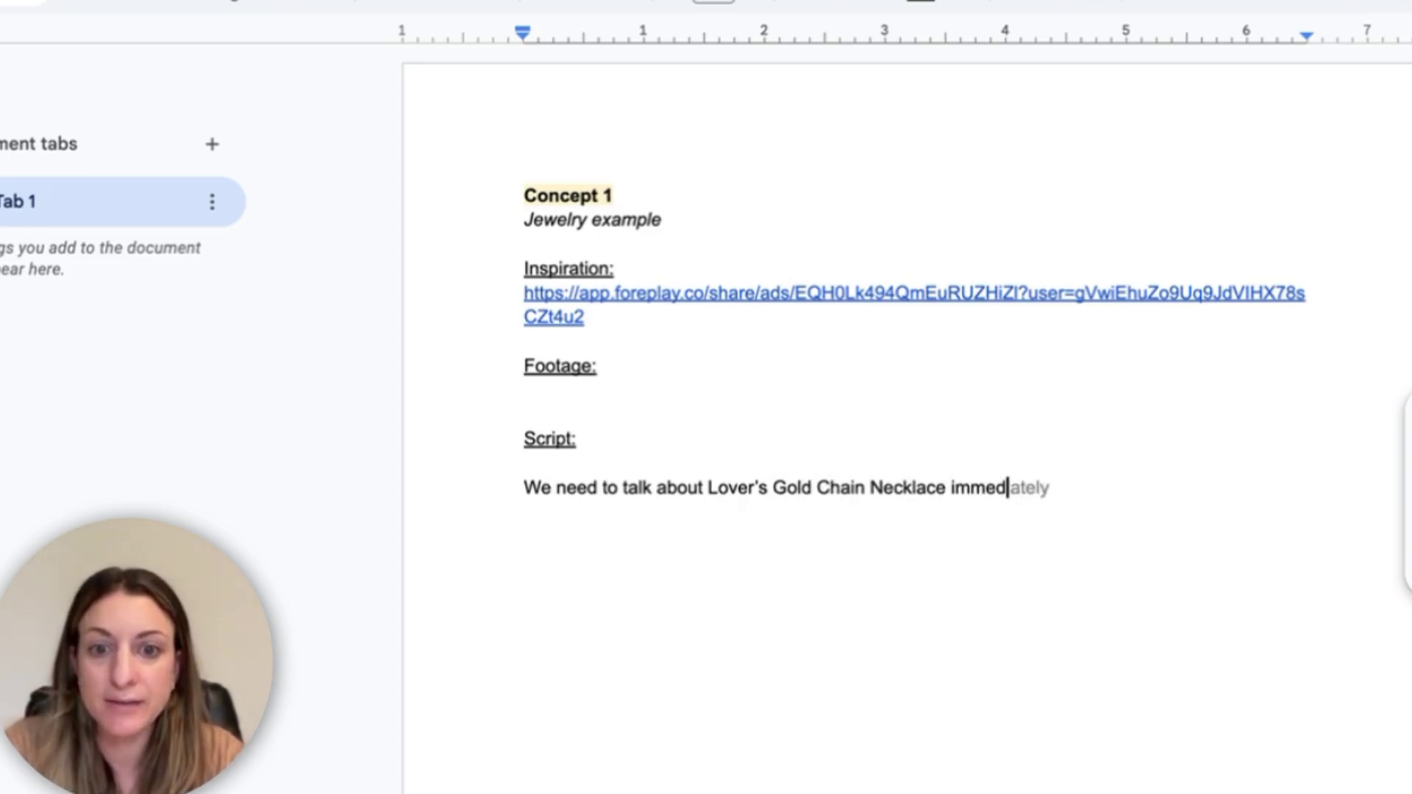
key("Tab")
key("Return")
type("OK guys, we need to t")
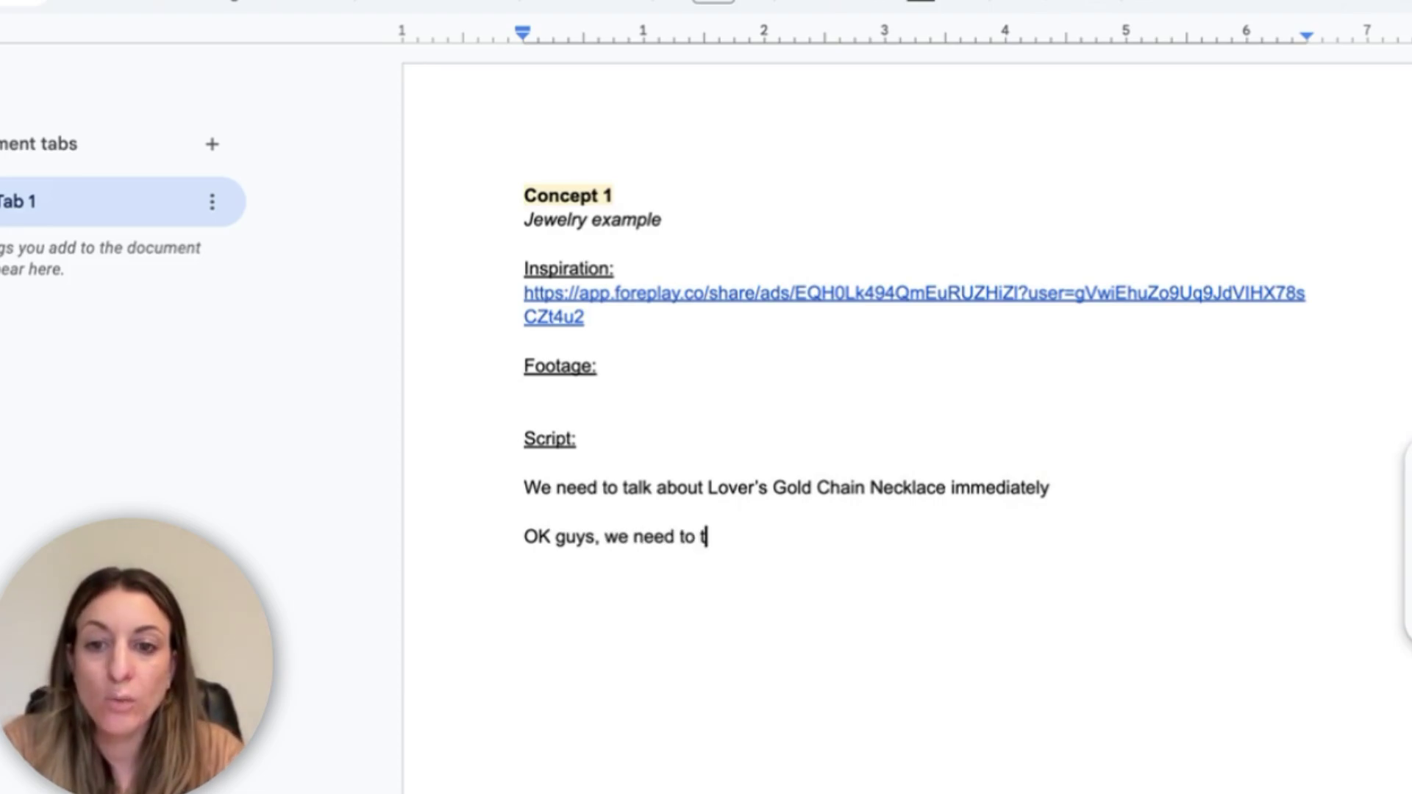
type("alk about Lover's Gold Chain necklac")
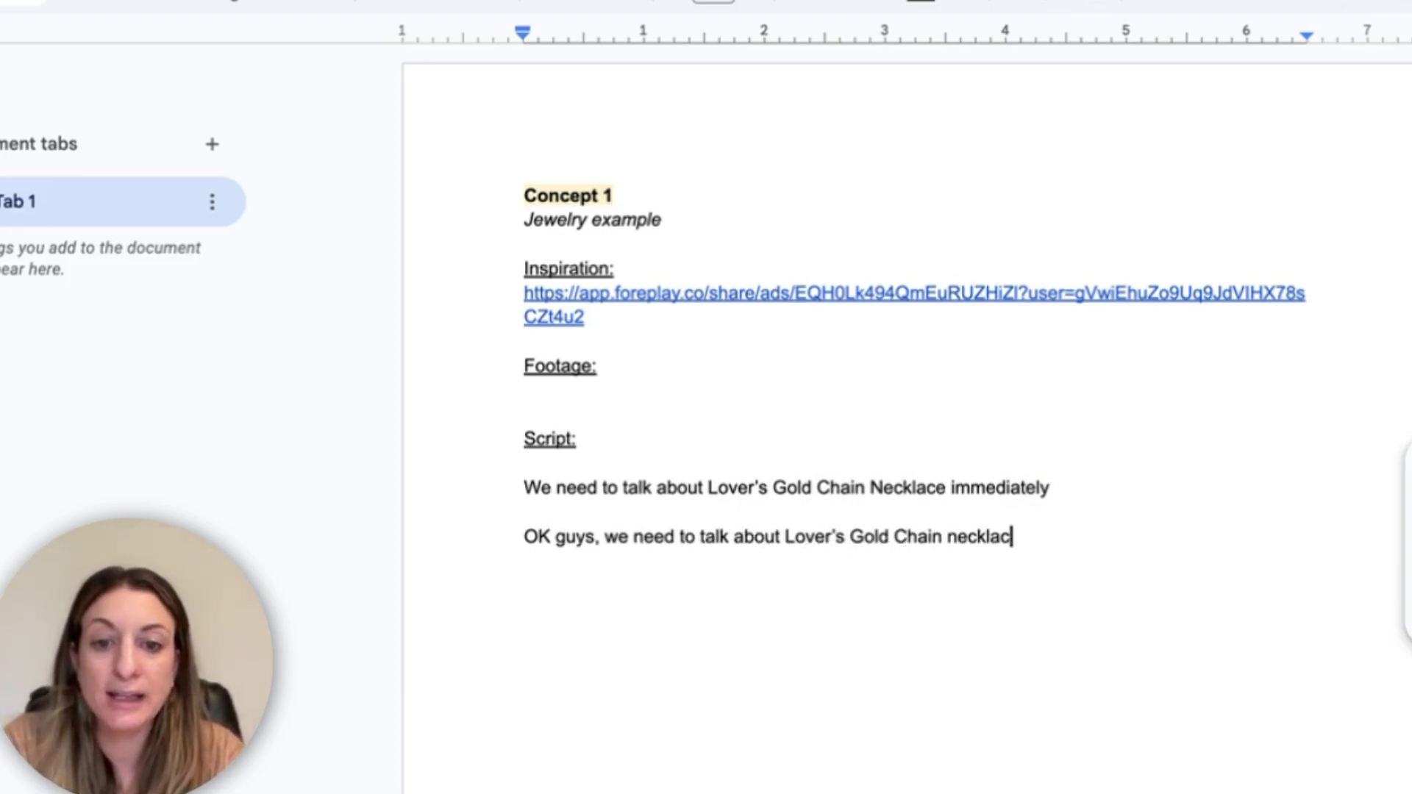
type(".")
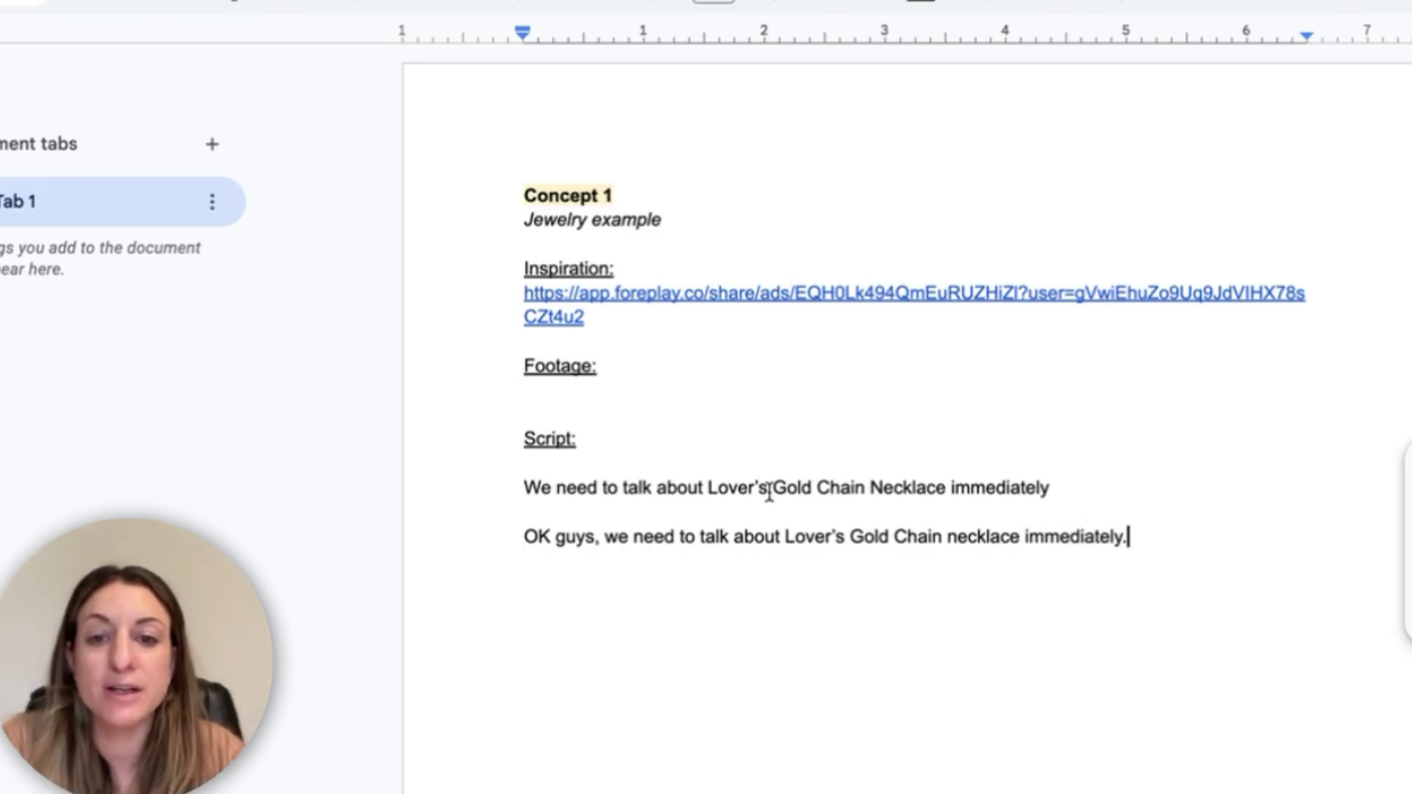
triple_click(749, 477)
- Delete the 'We need to talk about…' draft, keeping only the 'OK guys' hook
key("BackSpace")
key("BackSpace")
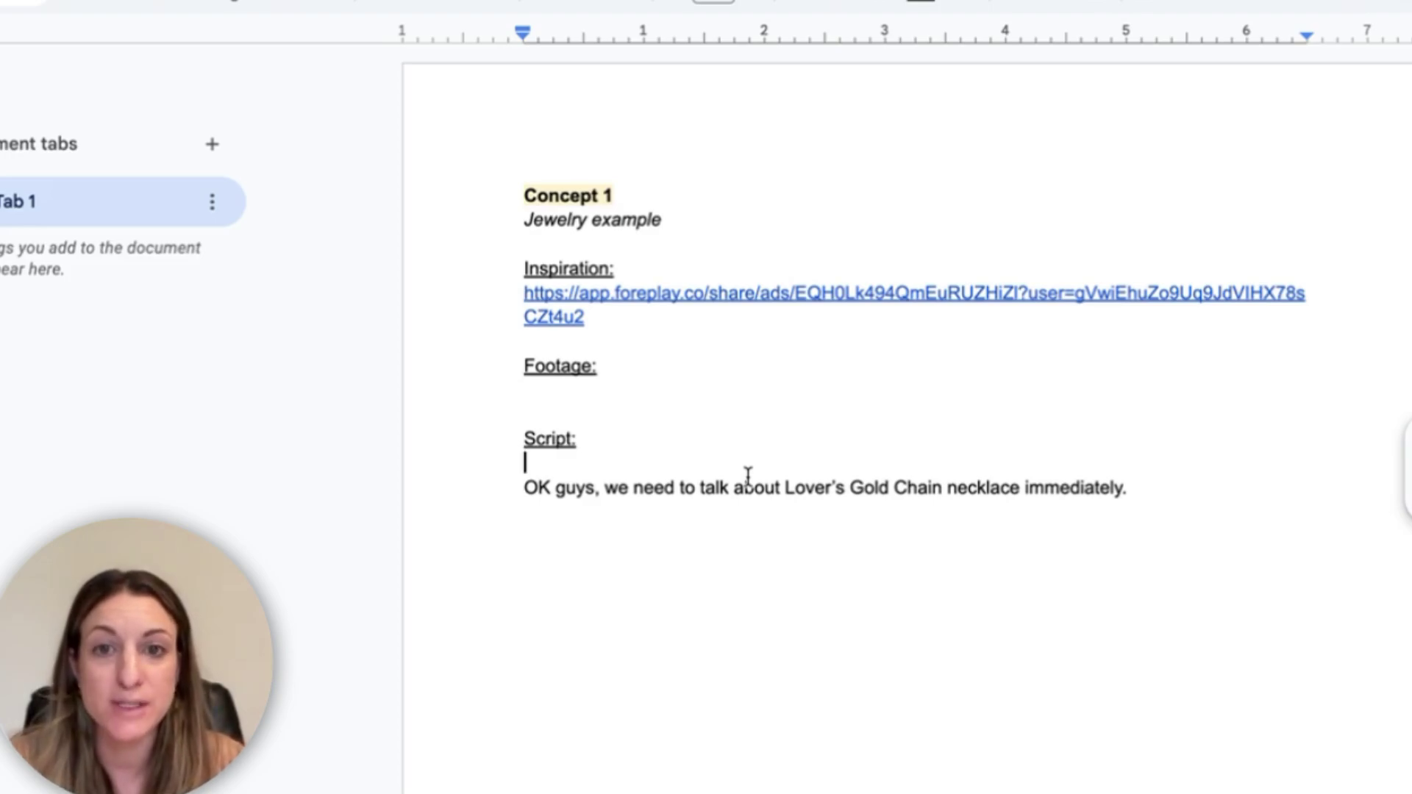
scroll(882, 441, "down", 1)
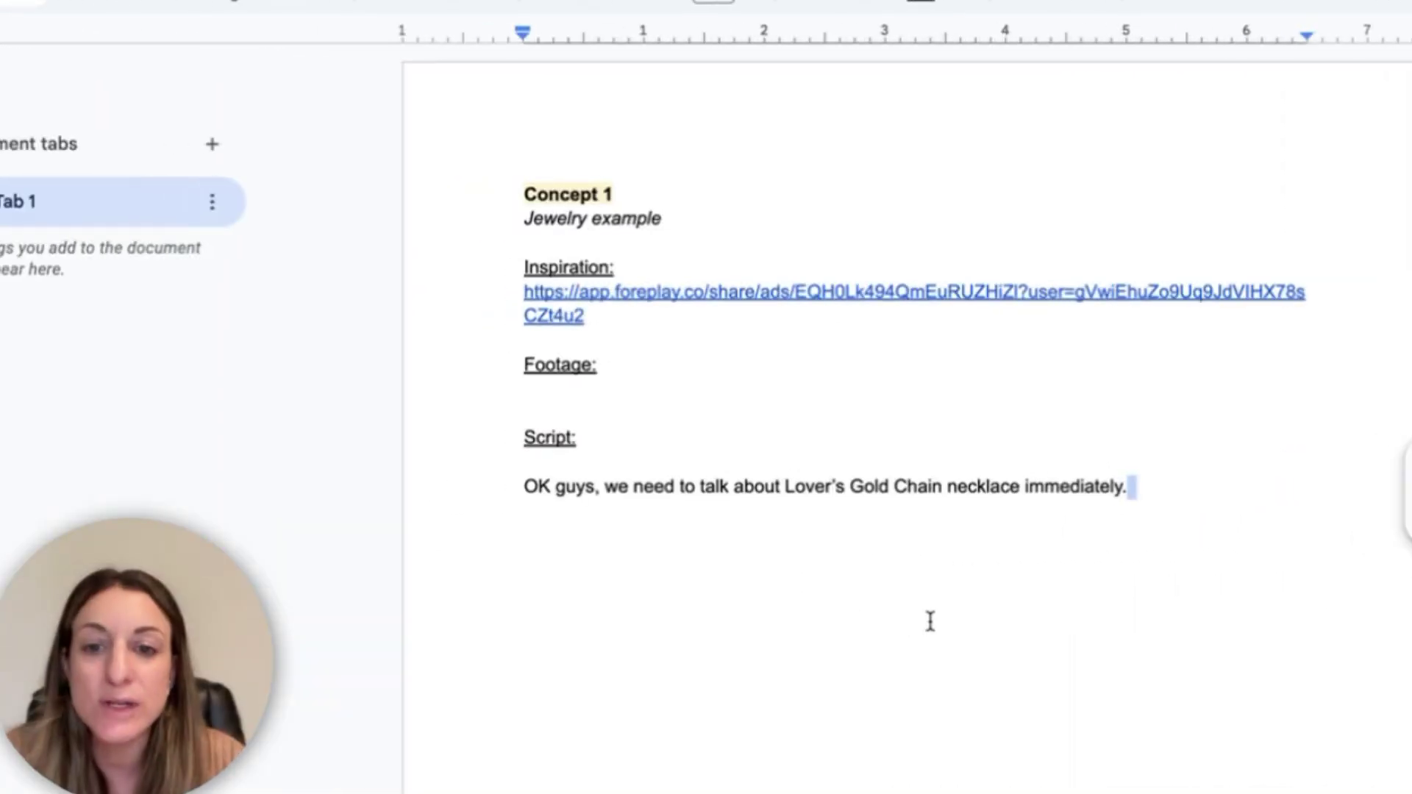
- Add the 'stumbled upon this… right NOW', perfect-layer-piece and jewelry-box script lines
key("Return")
key("Return")
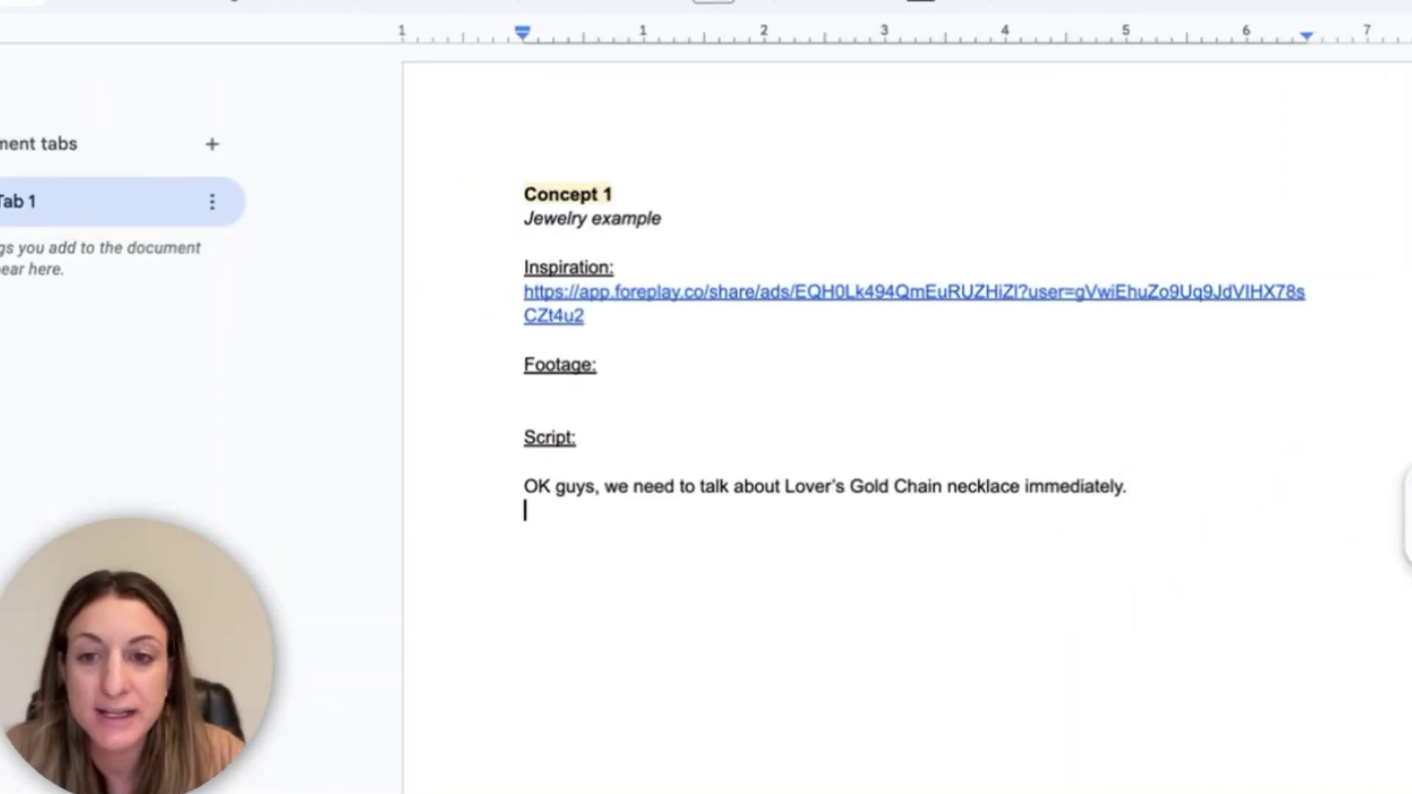
type("When I foun")
key("BackSpace")
key("BackSpace")
key("BackSpace")
key("BackSpace")
type("stu")
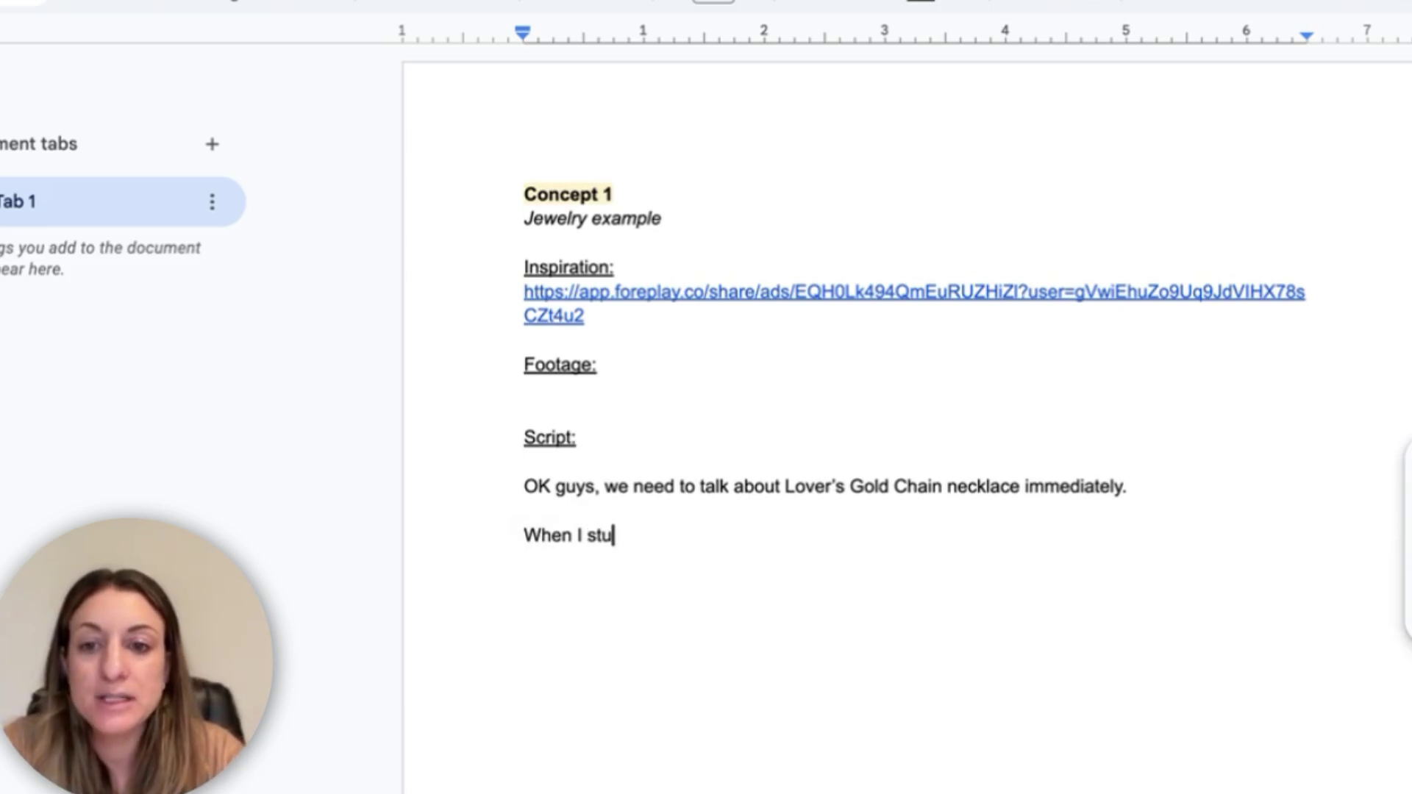
type("mbled upon this ")
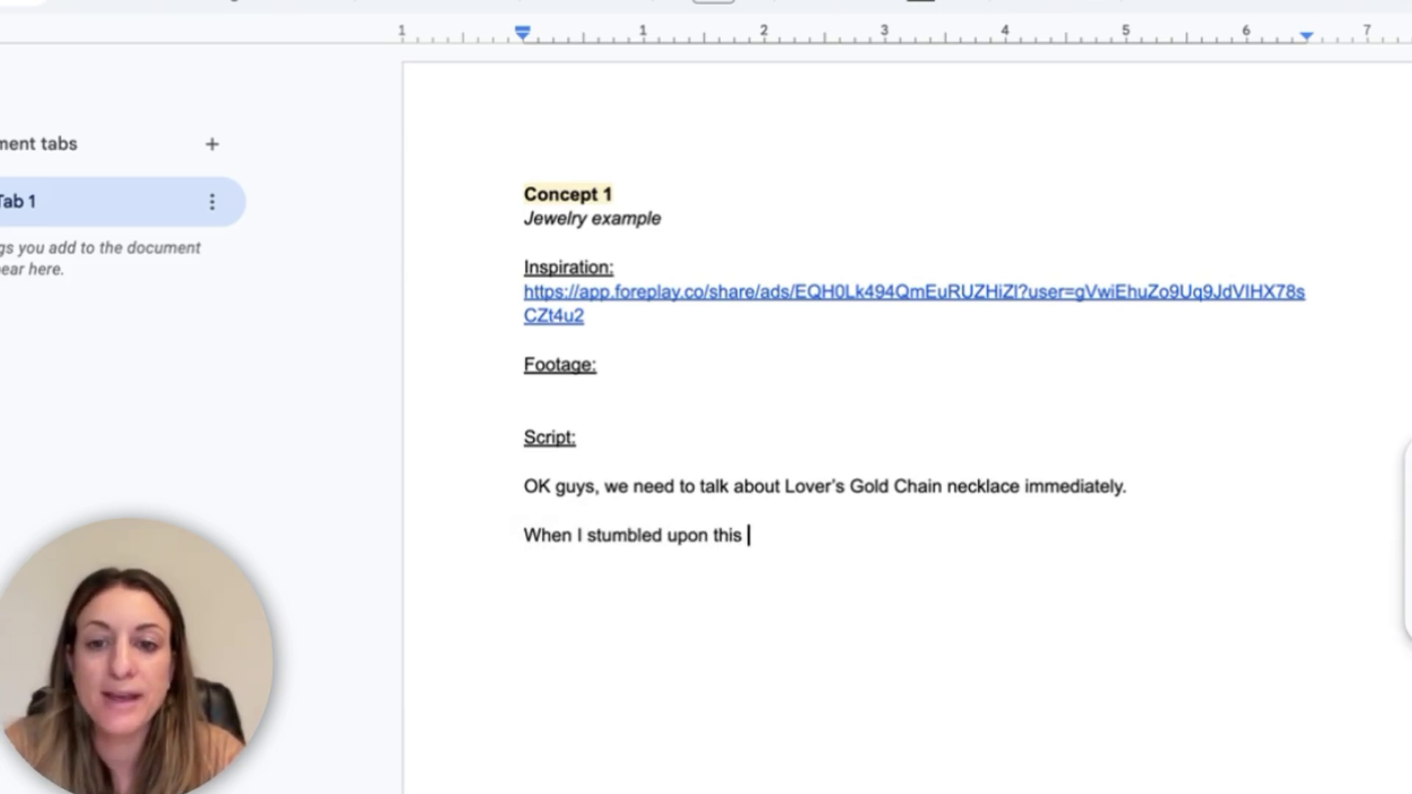
type("I knew I needed this right NOW")
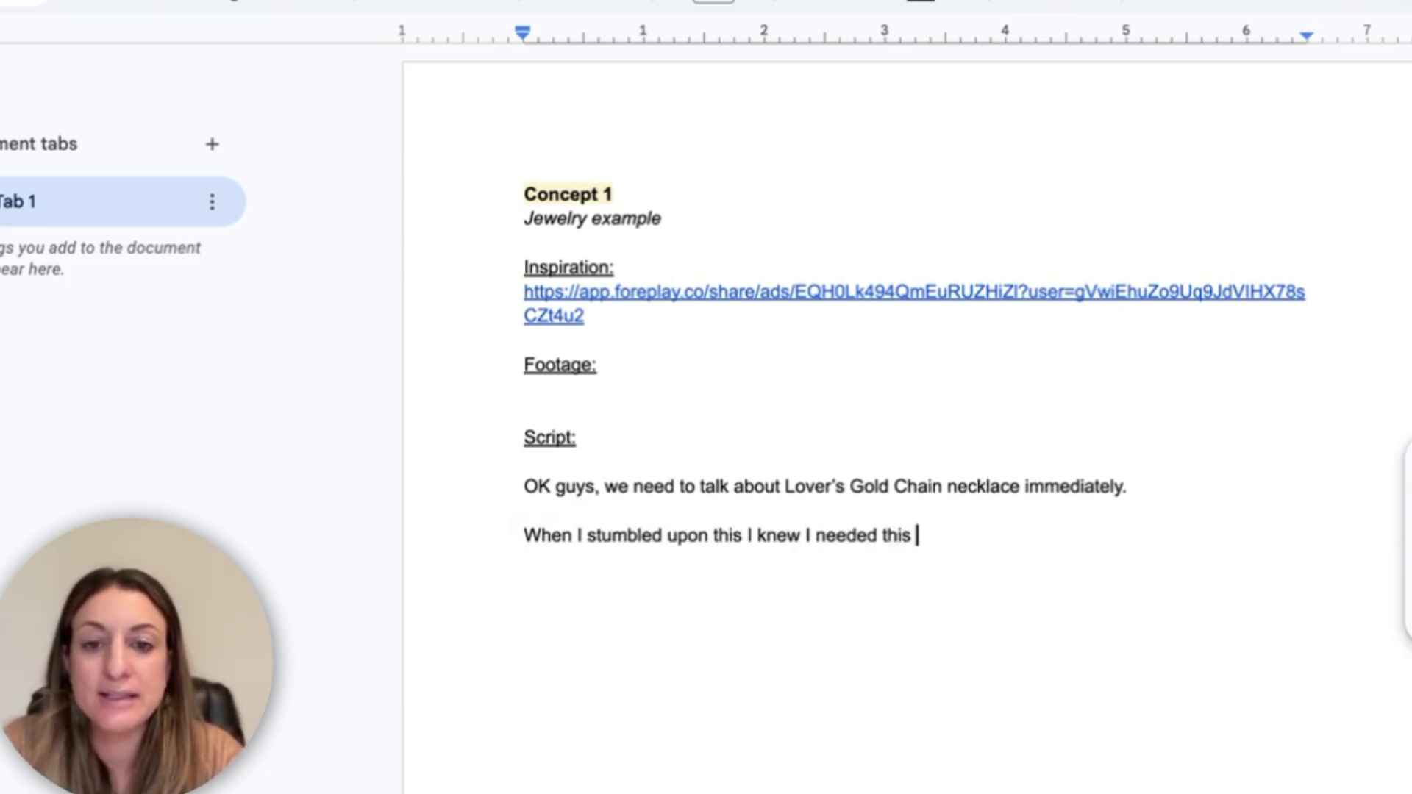
key("Return")
key("Return")
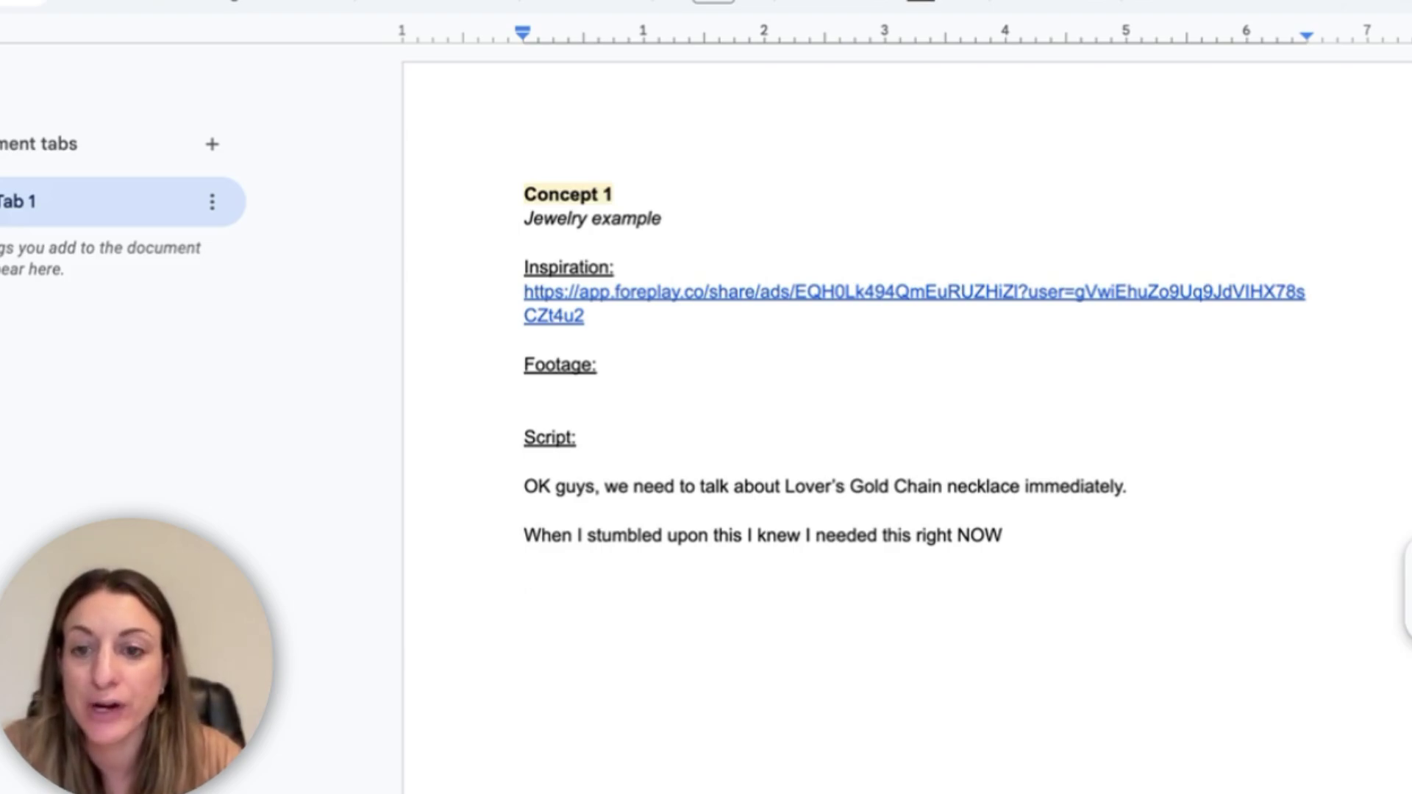
type("It's the perf")
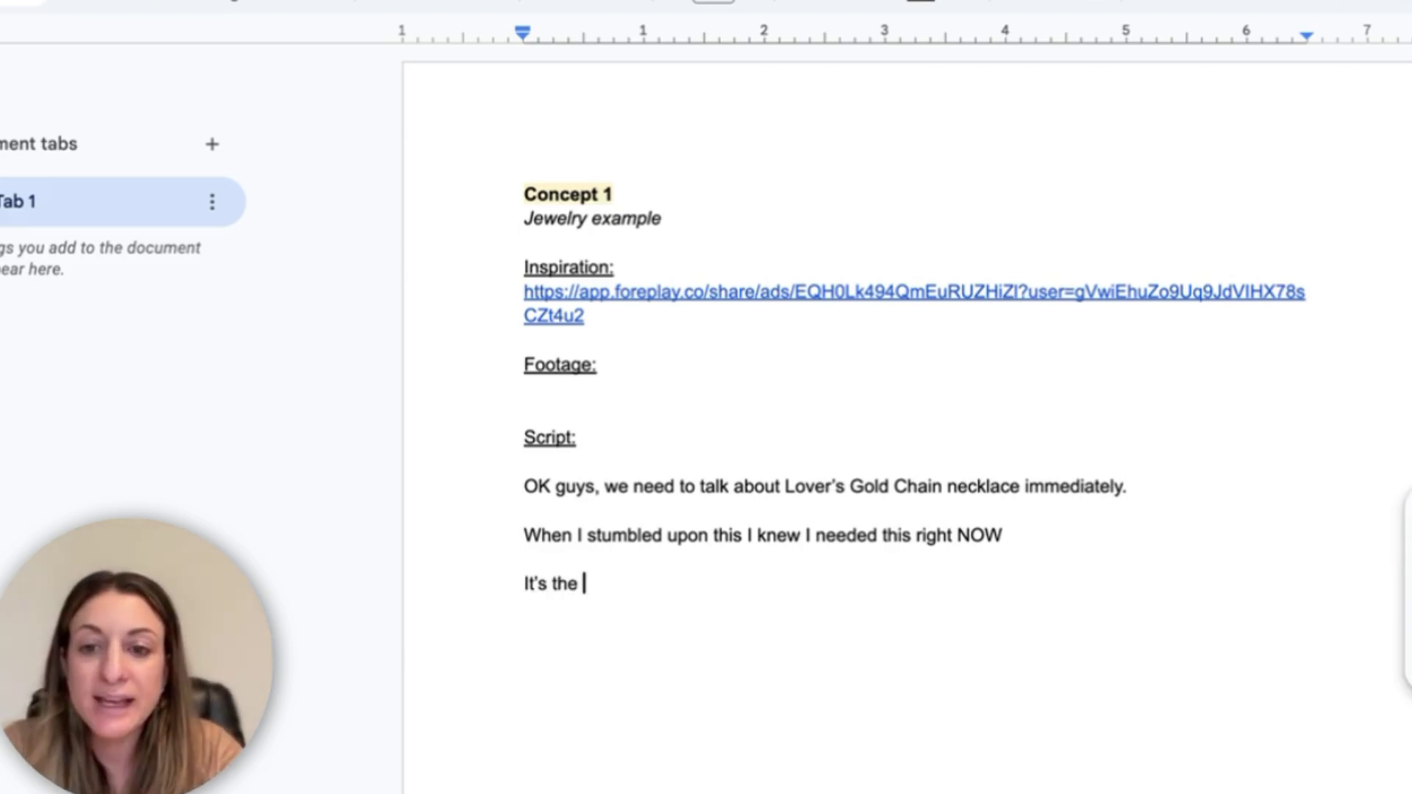
type("ect layer piec")
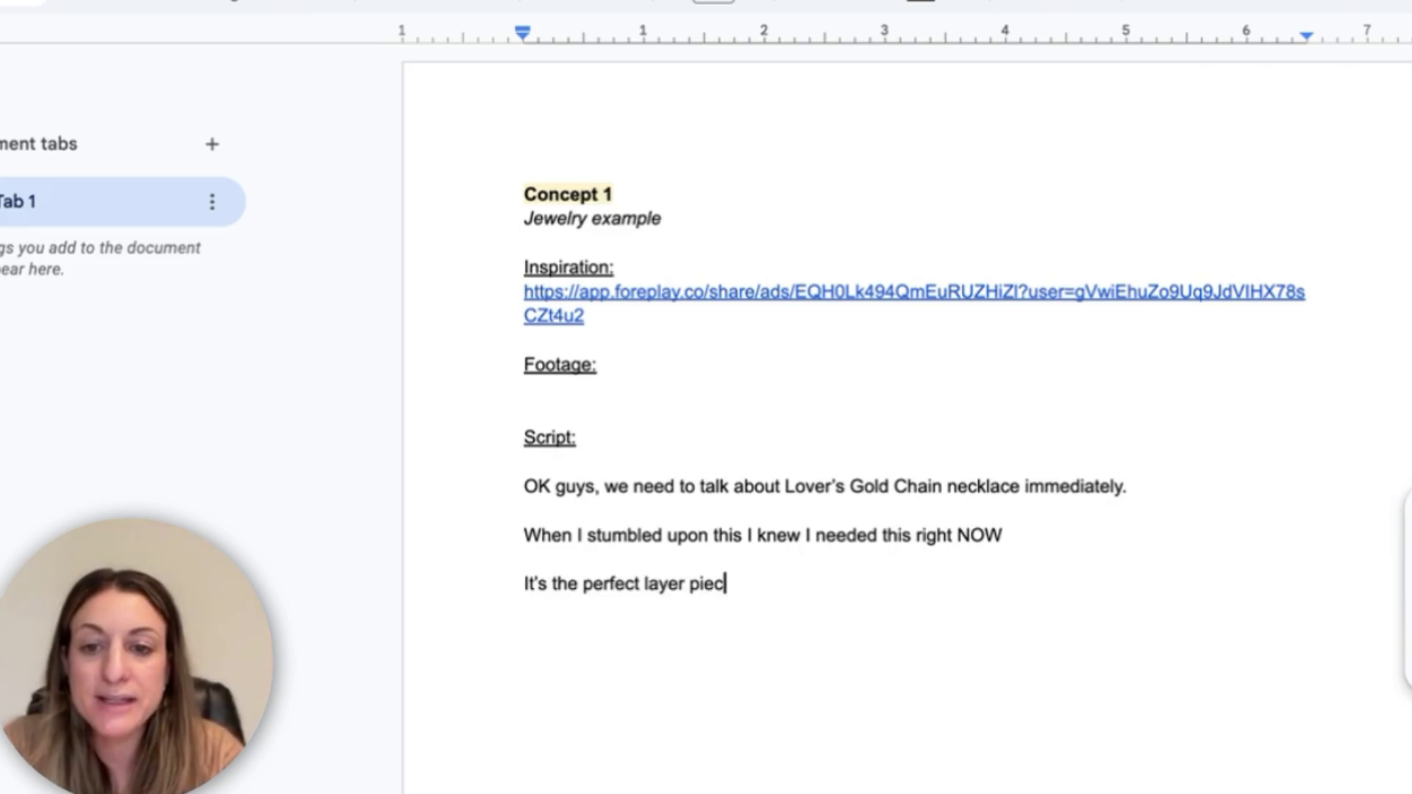
type("e but also looks stu")
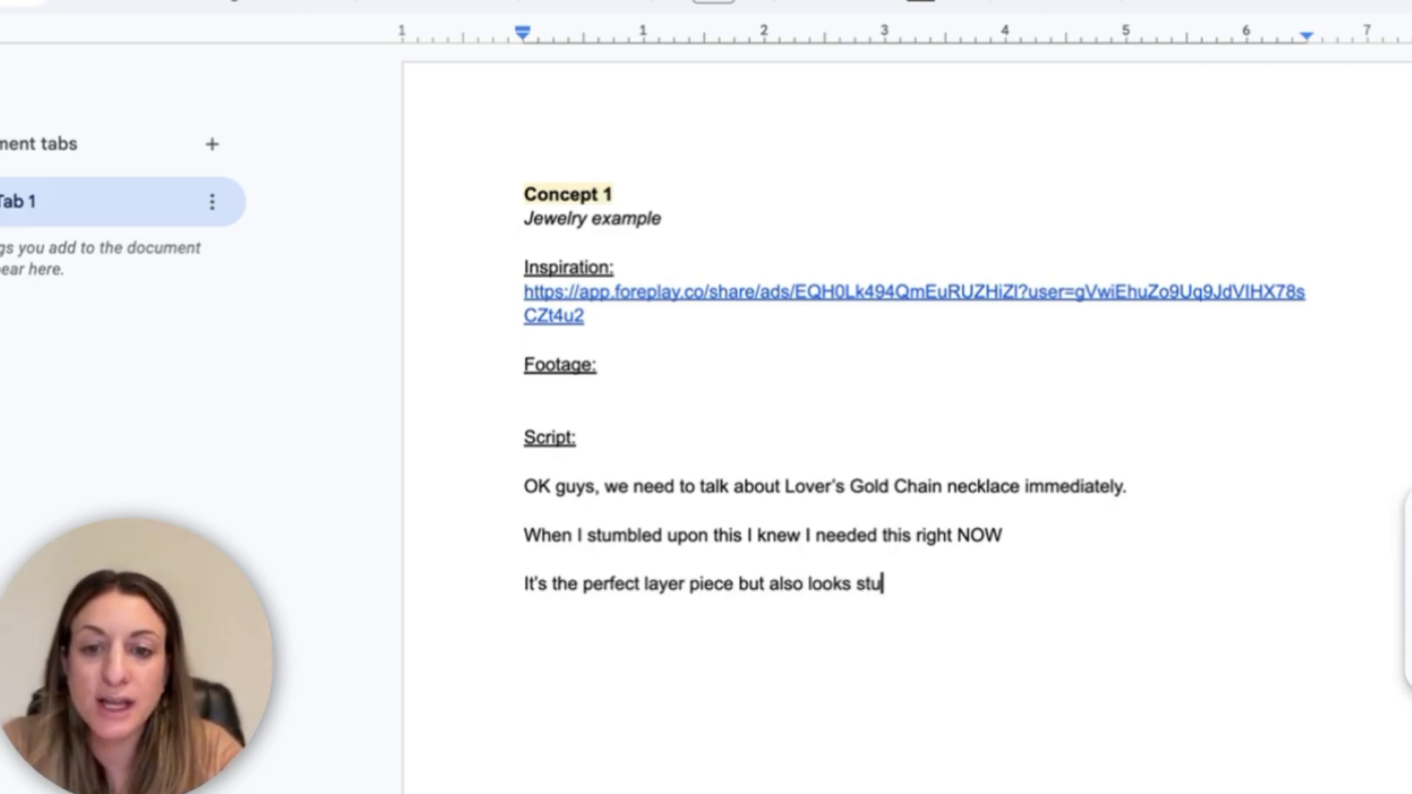
type("nning by itself")
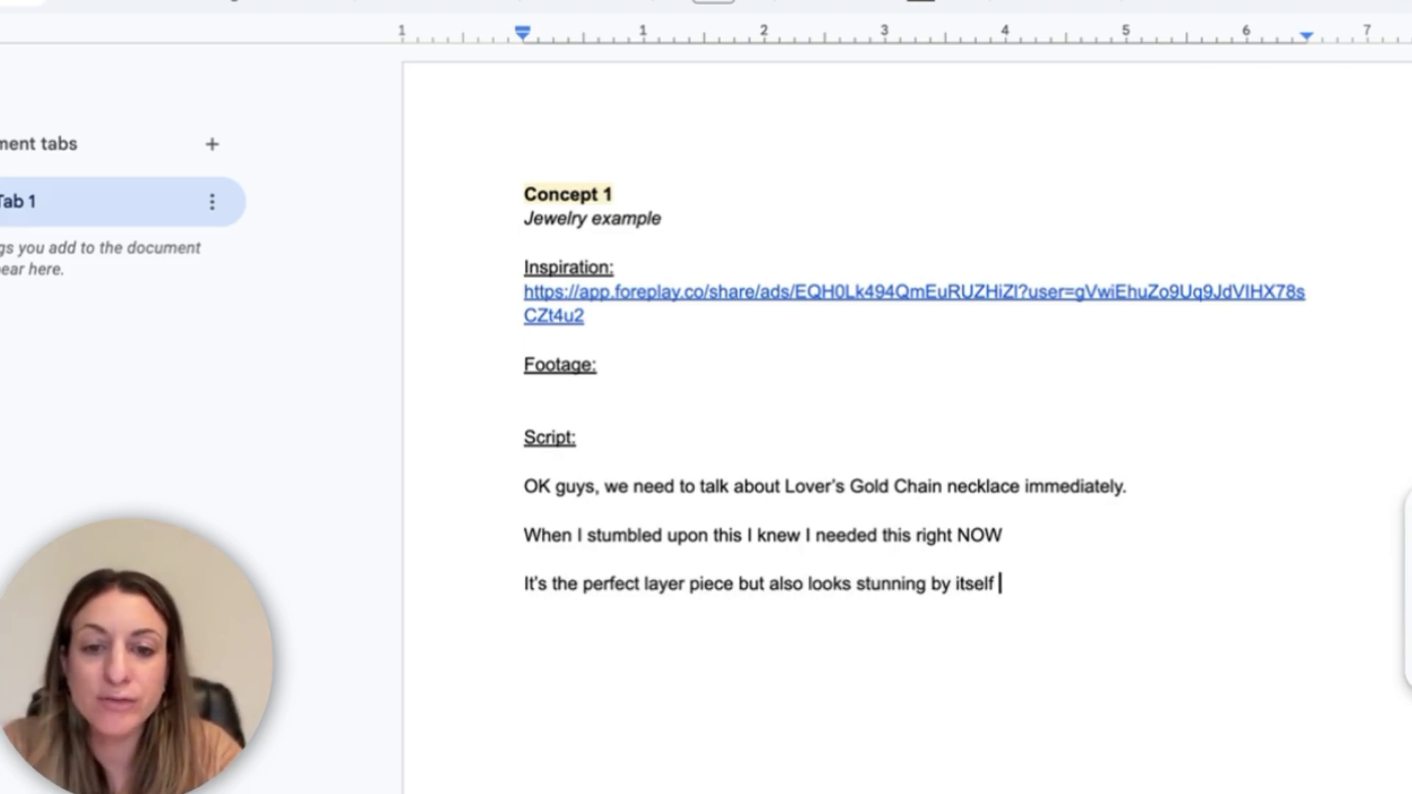
key("Return")
key("Return")
type("And it's that one item that I al")
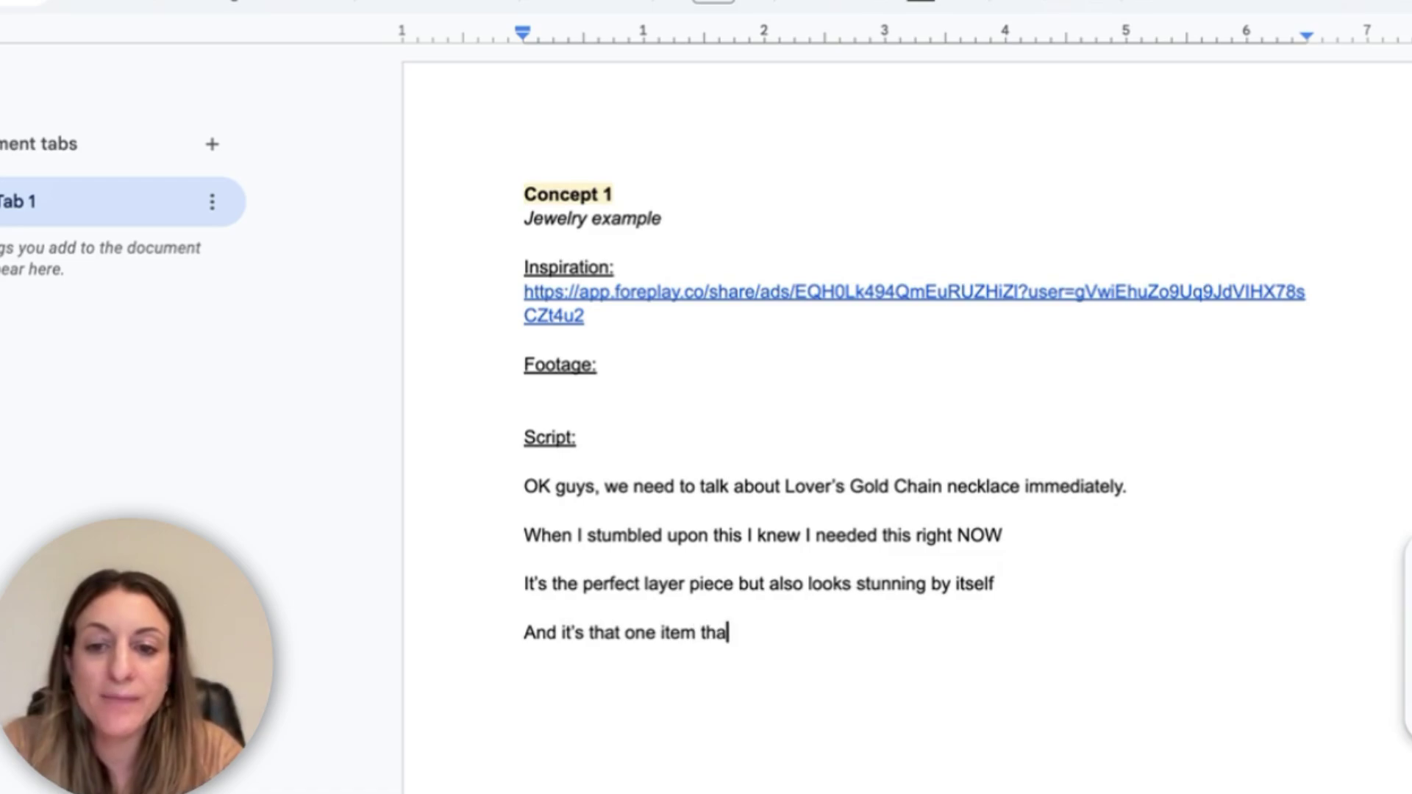
type("ways reach for i")
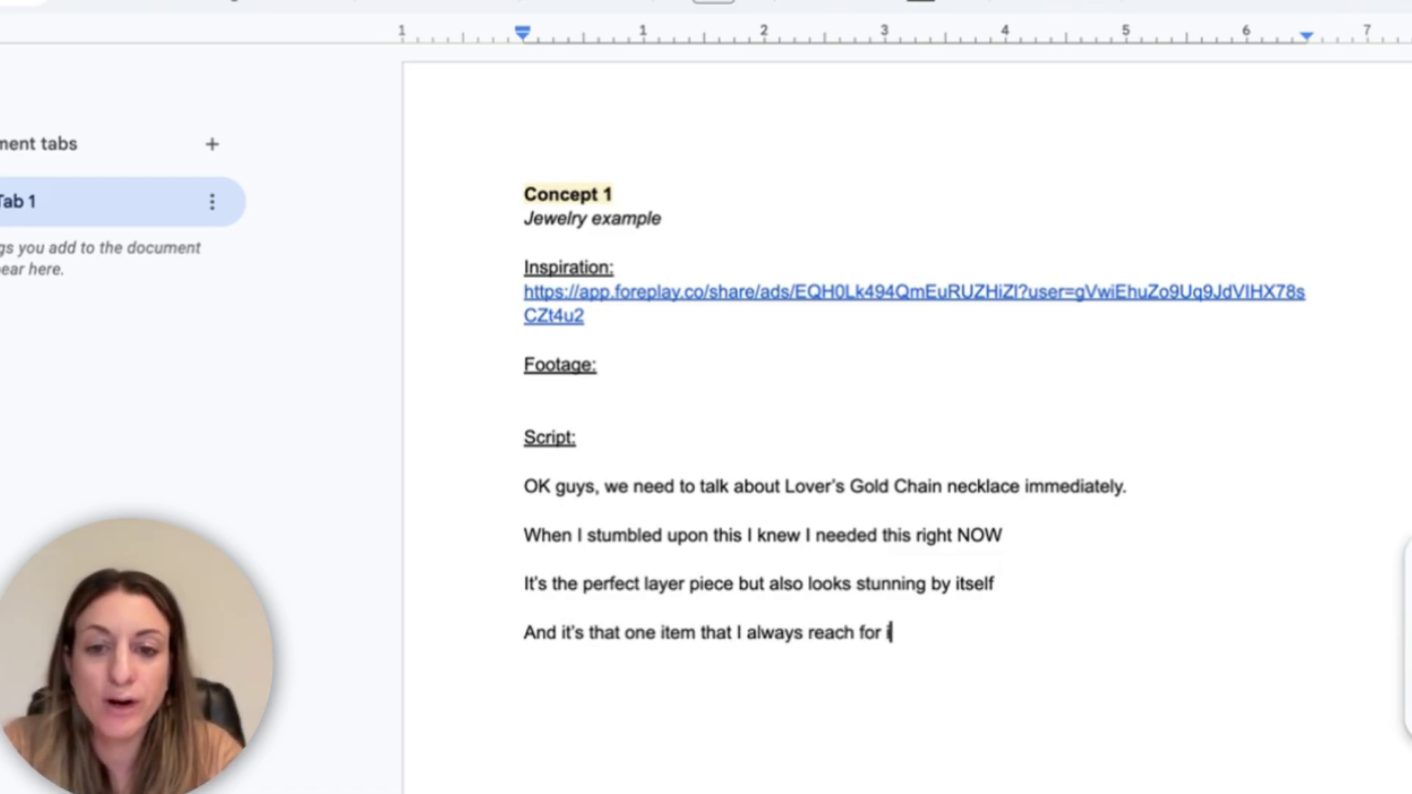
type("n my jewlery box")
- Add 'You can dress it up', 'You can dress it down', 'Seriously I'm obsessed', and begin the guarantee line
key("Return")
key("Return")
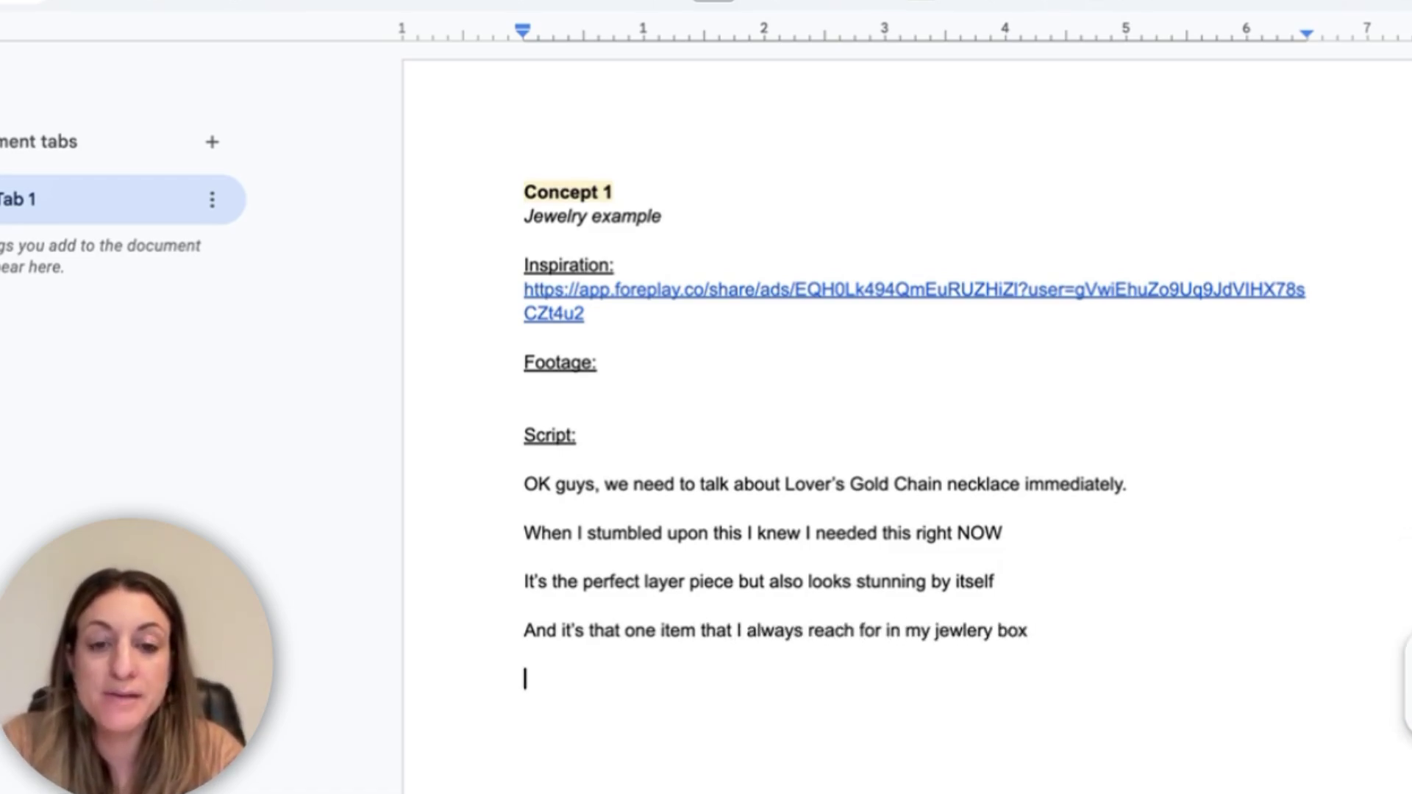
type("You can dress it up")
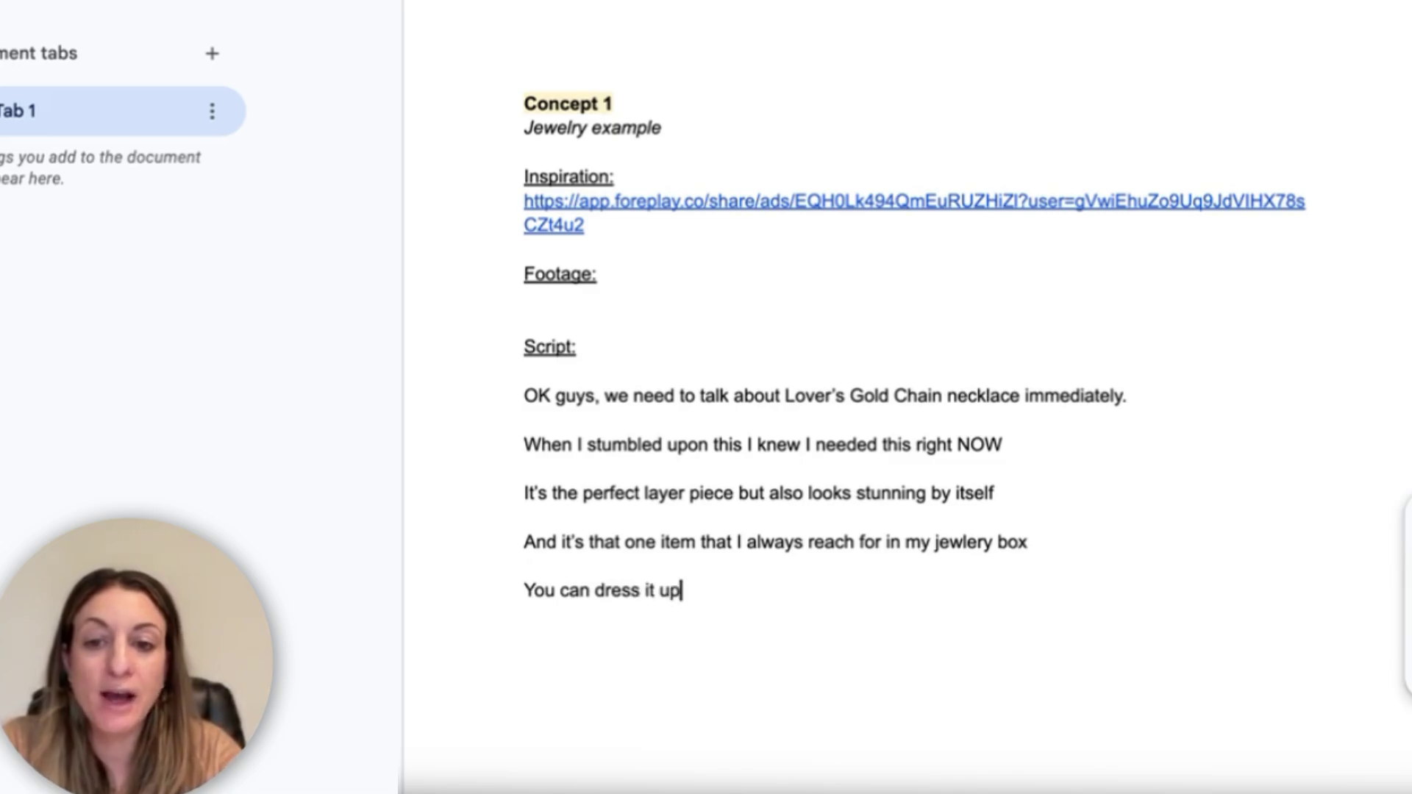
key("Return")
key("Return")
type("You can dress it down")
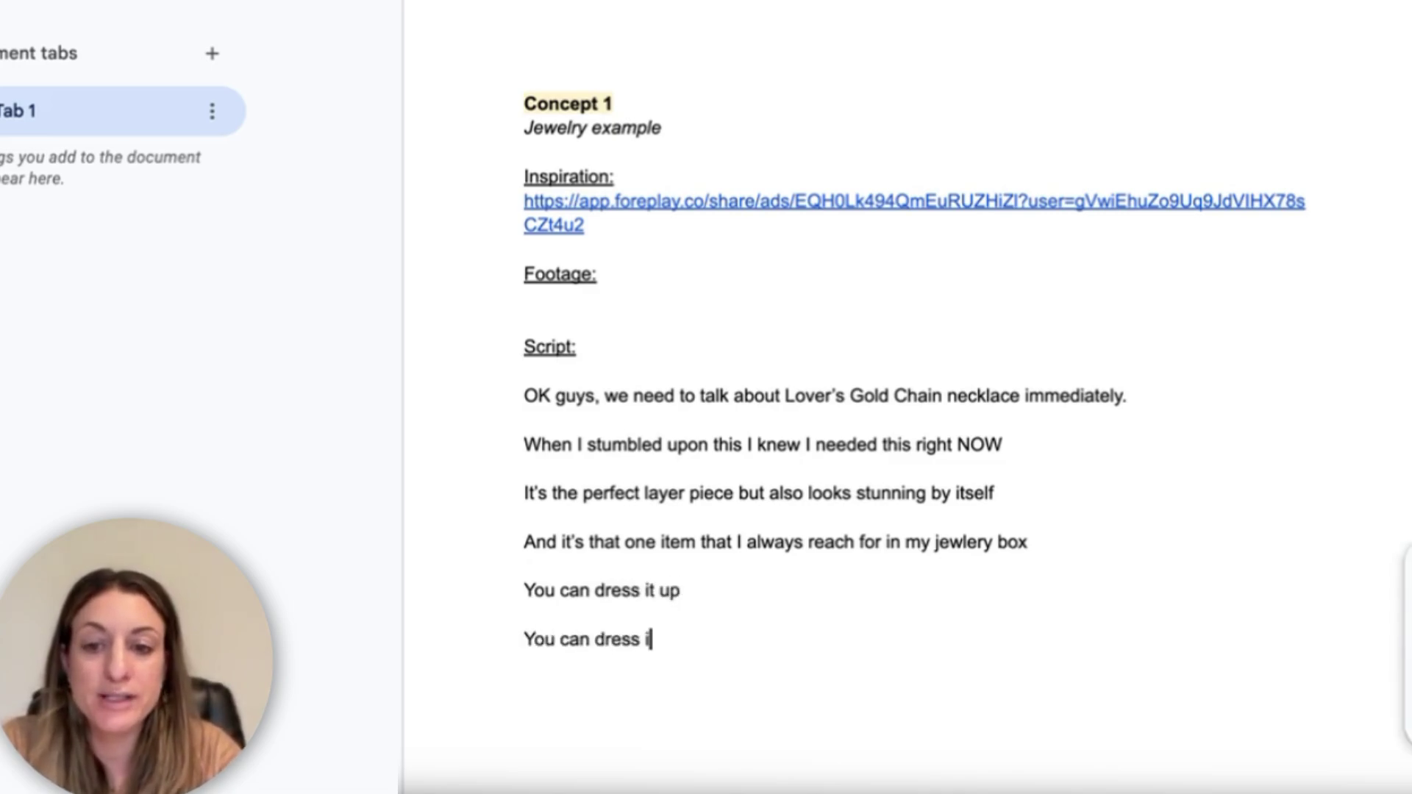
key("Return")
key("Return")
type("Seriously ")
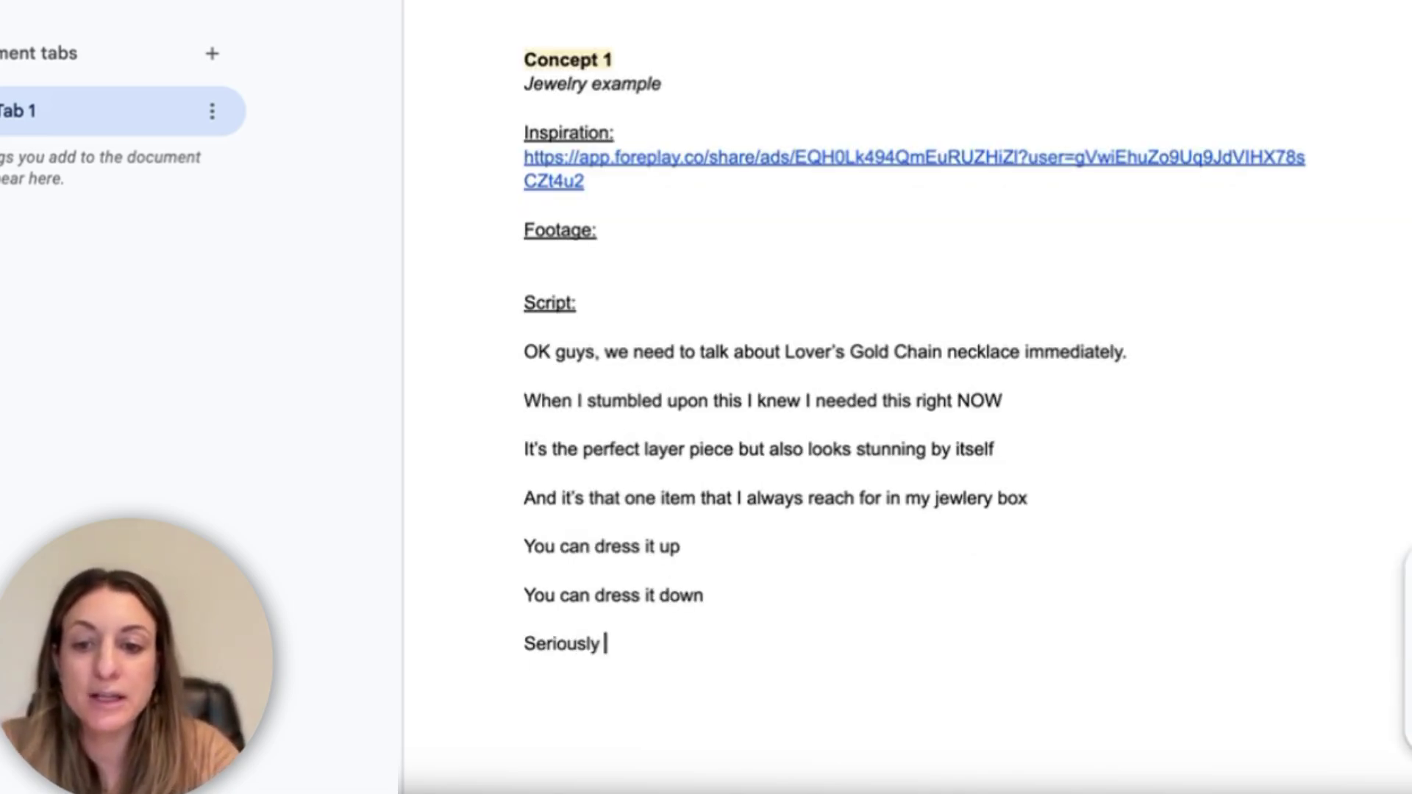
type("I'm obsessed")
key("Return")
key("Return")
type("Not to men")
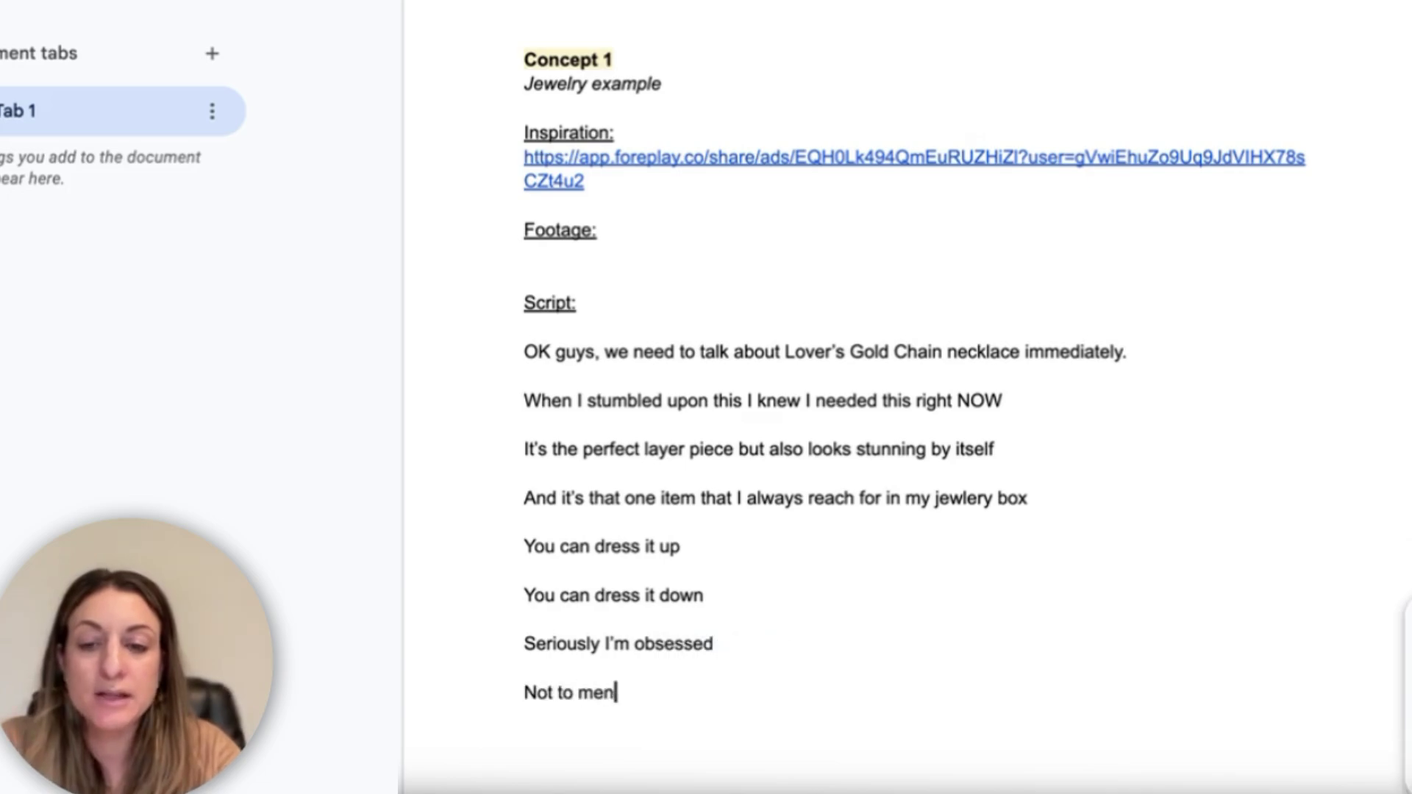
type("tion it has a le")
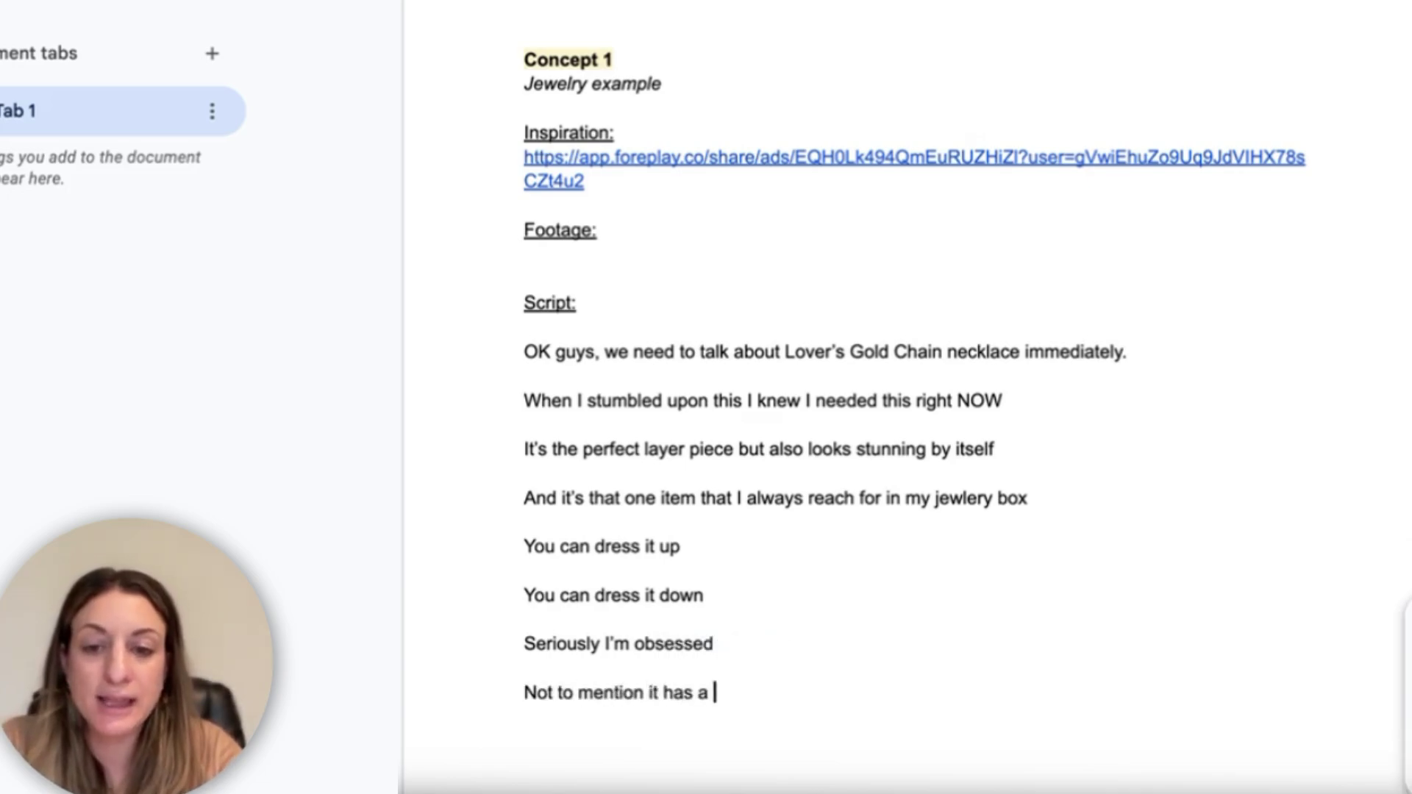
key("BackSpace")
- Complete the lifetime guarantee line and add the gorgeous-packaging 'perfect gift that anyone would love' line
type("ifetime guarnat")
key("BackSpace")
key("BackSpace")
key("BackSpace")
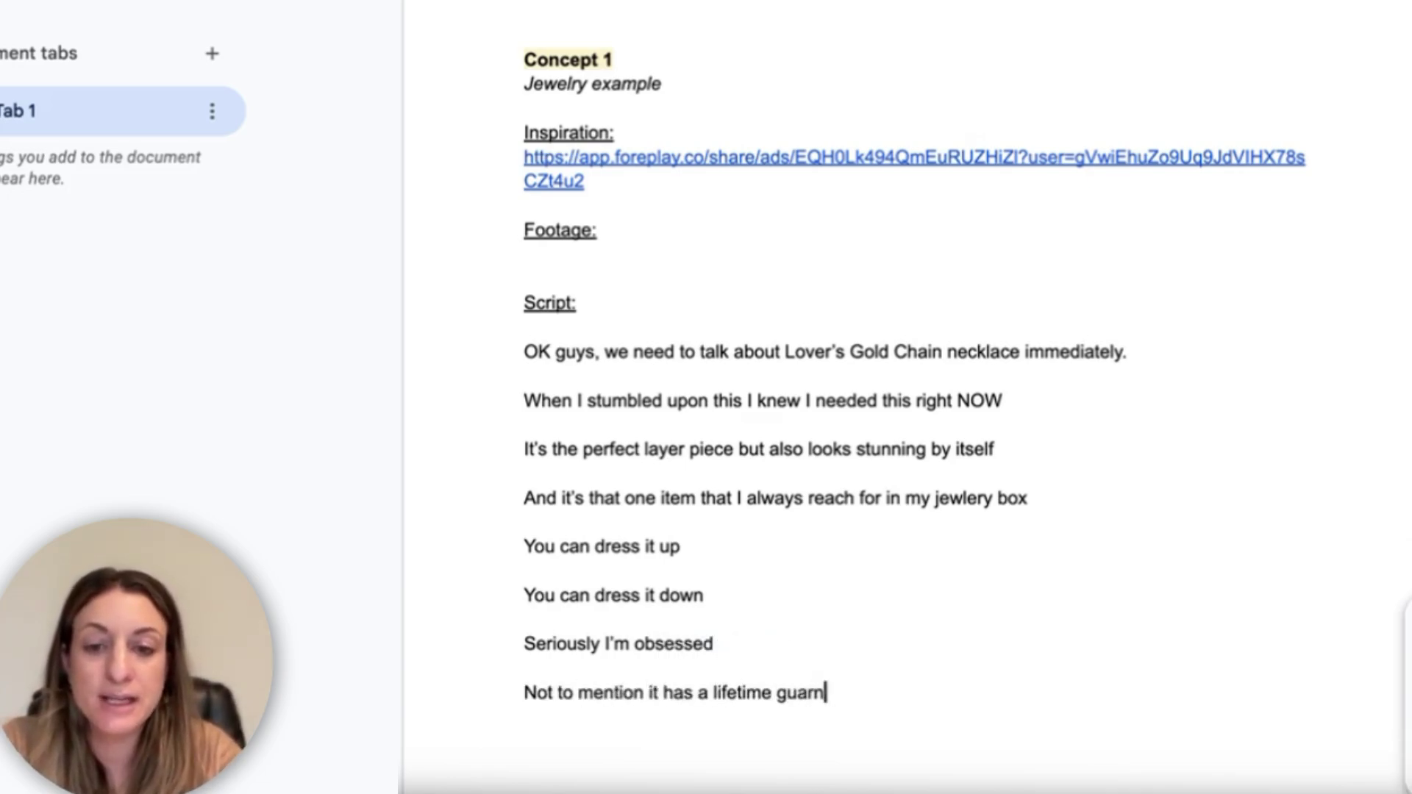
type("antee")
key("Return")
key("Return")
type("And it comes i")
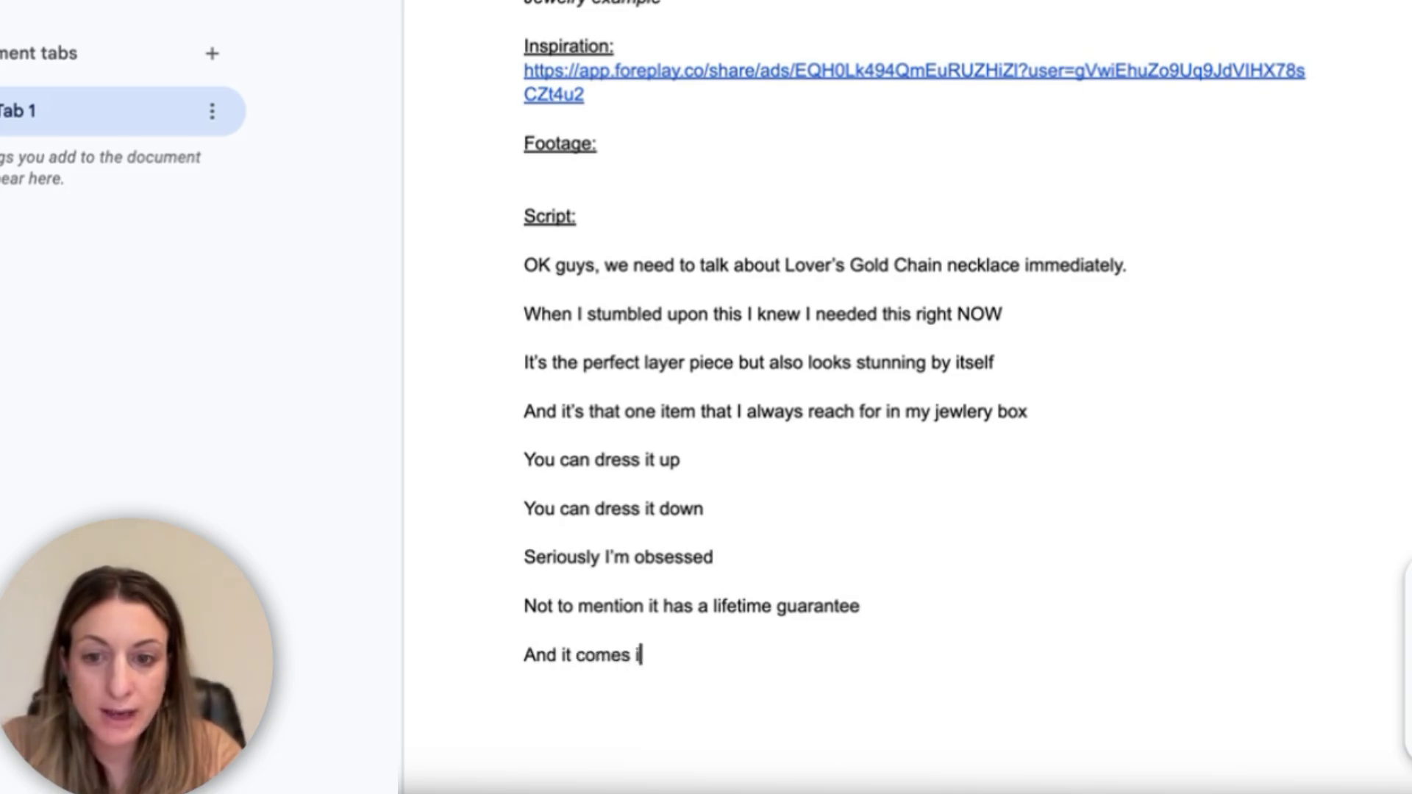
type("n this gorgeous packaging so it makes ht epe")
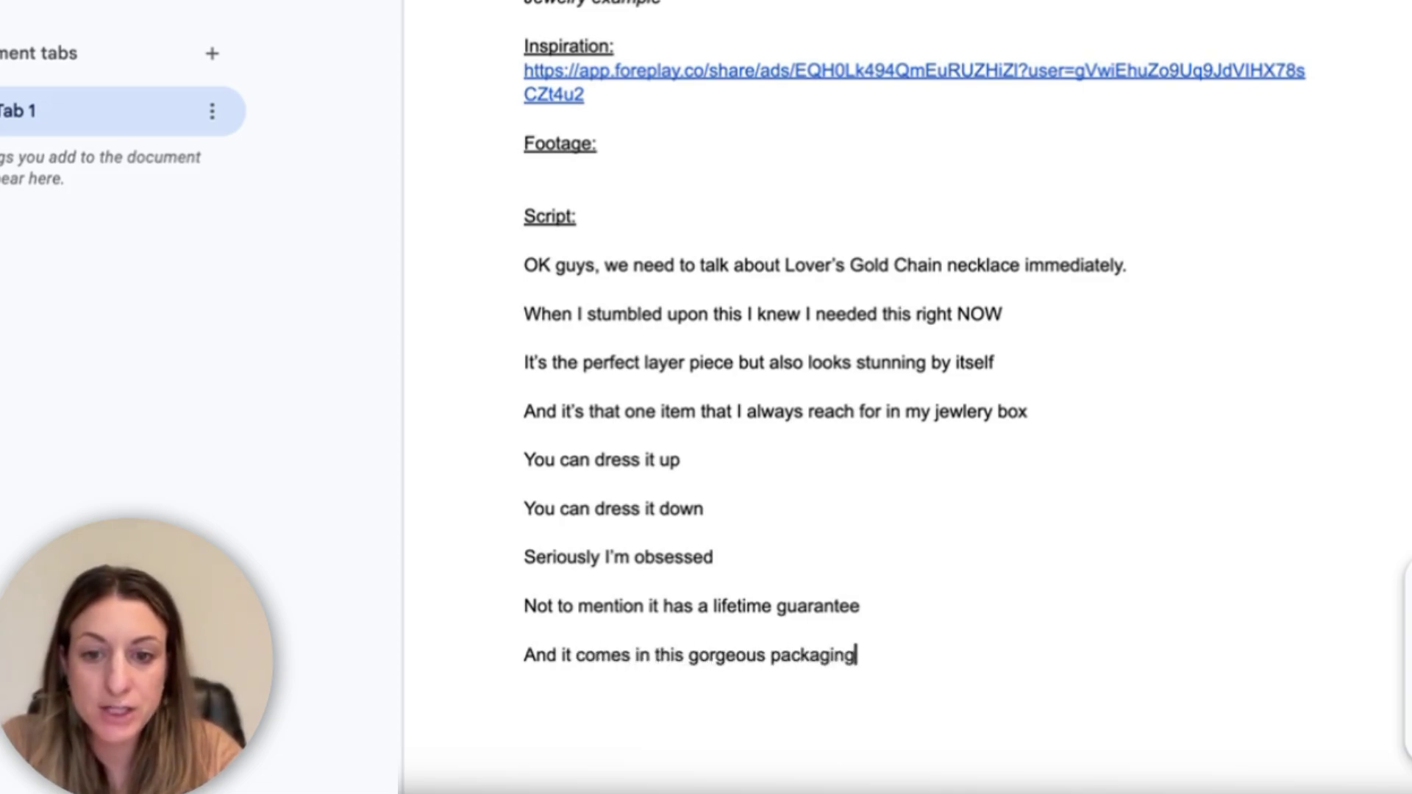
key("BackSpace")
key("BackSpace")
key("BackSpace")
key("BackSpace")
key("BackSpace")
key("BackSpace")
type("the ")
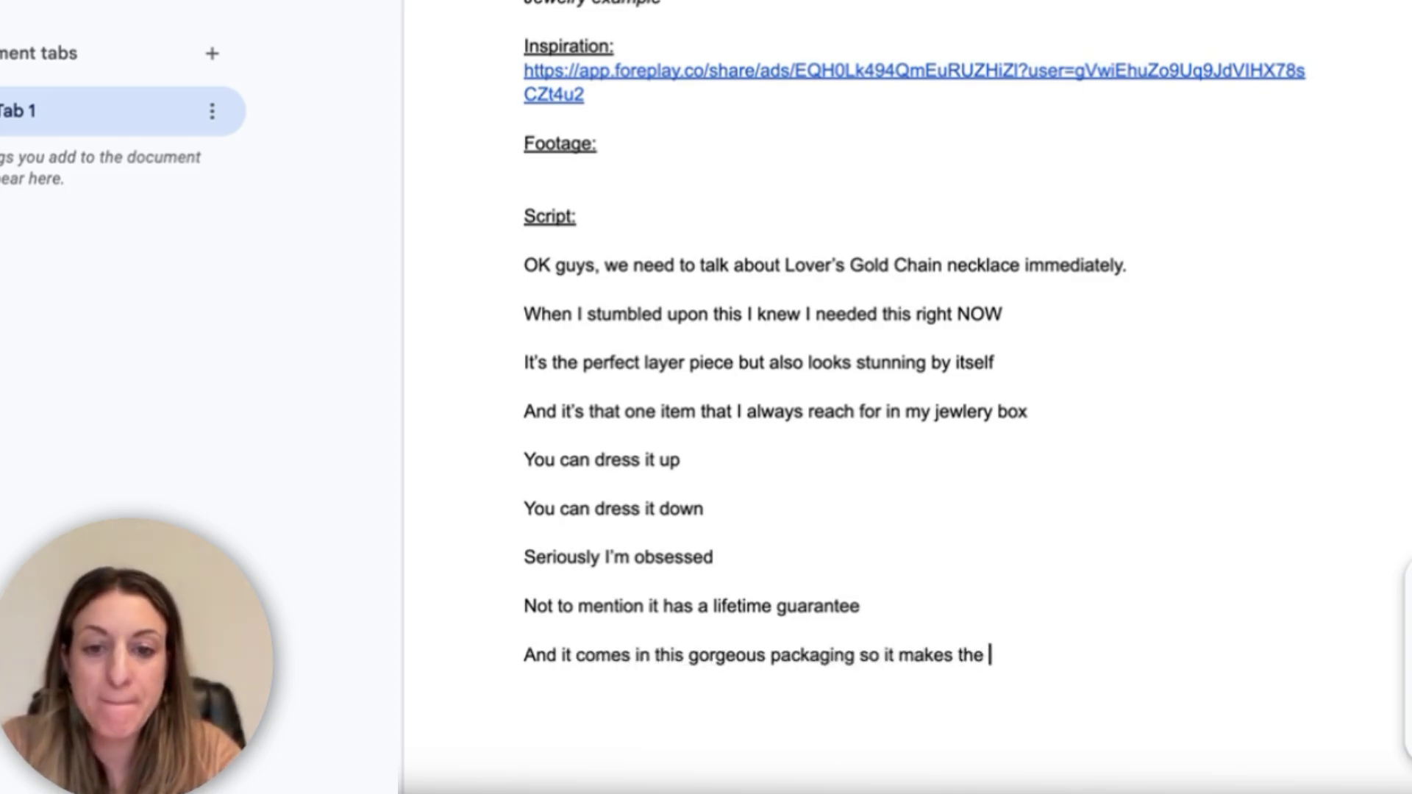
type("perfec gift th")
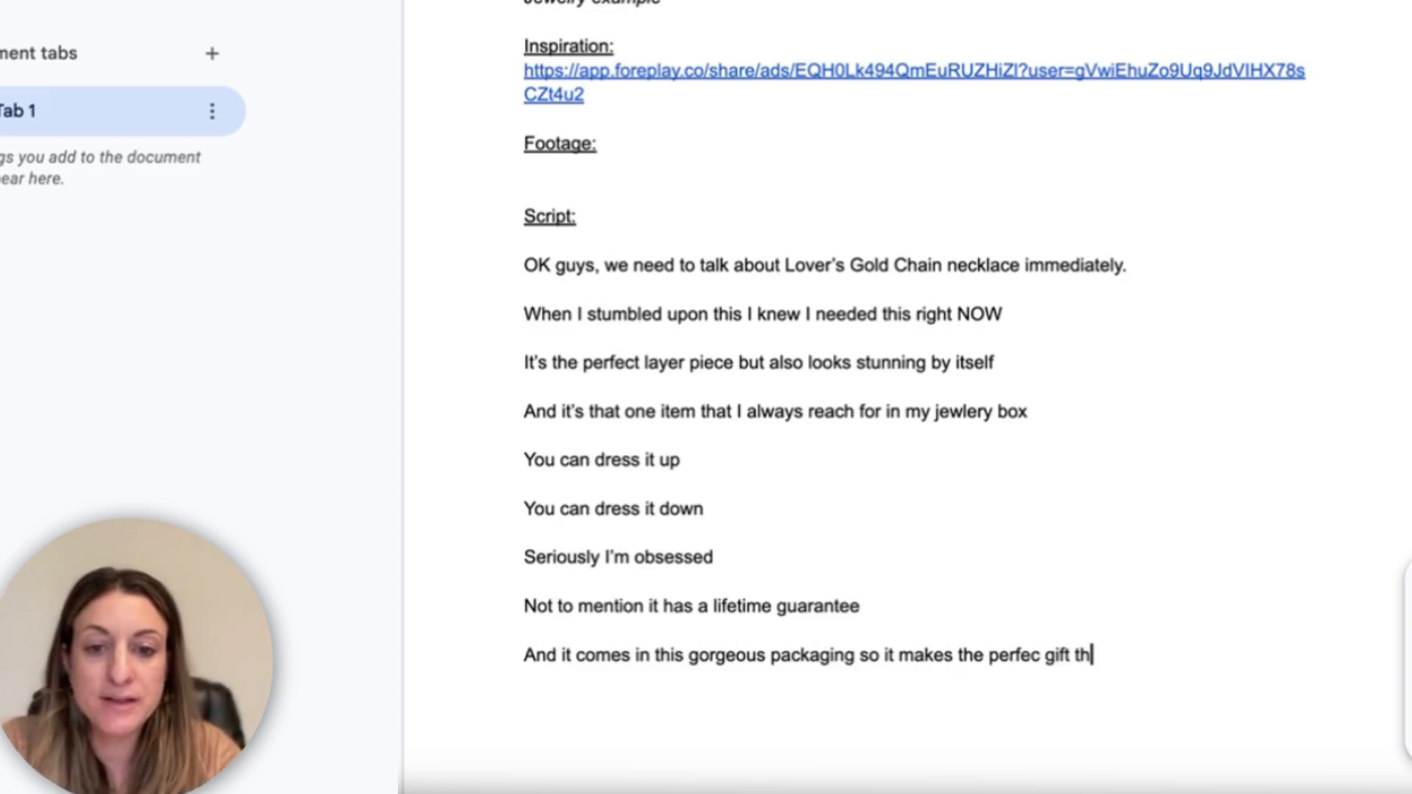
type("at anyone would love")
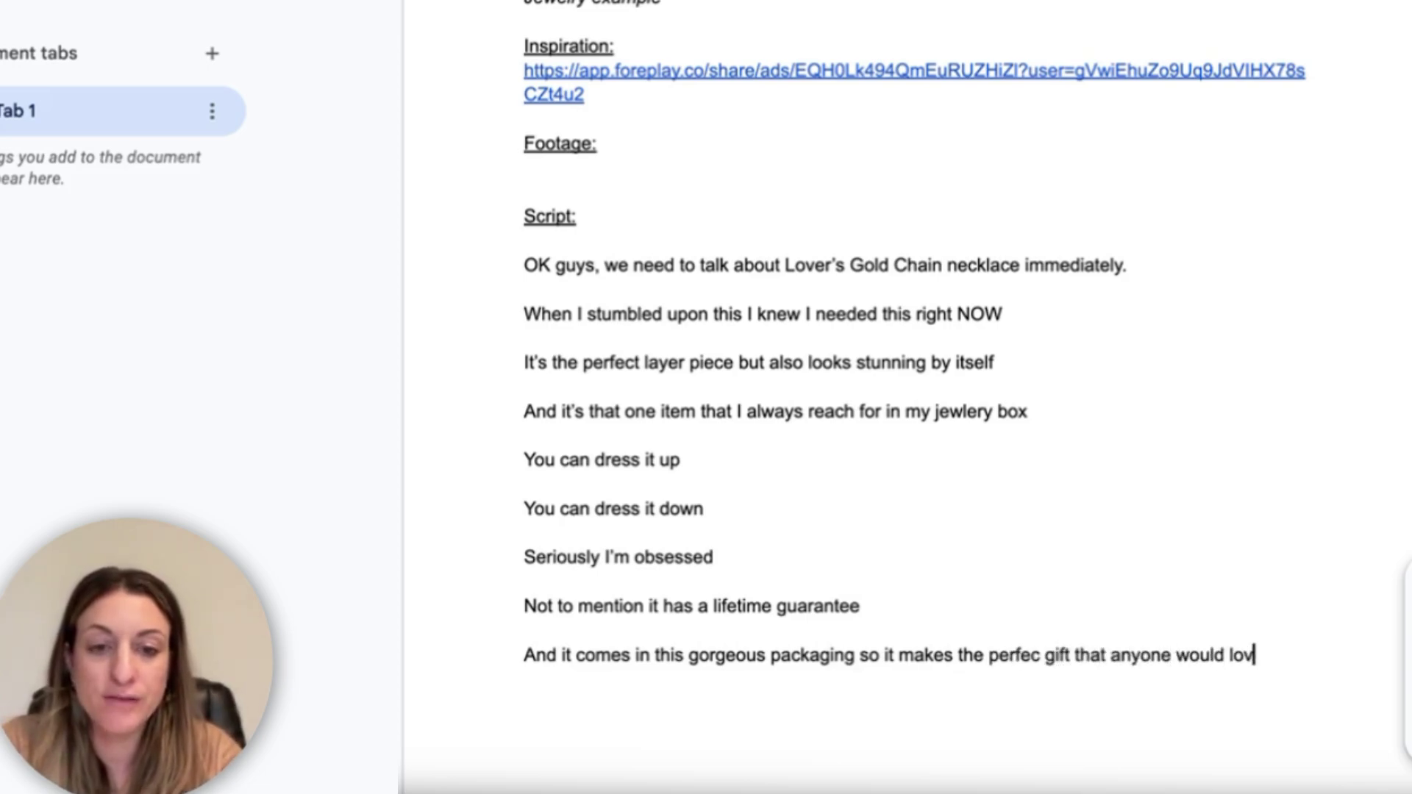
- Add the Tuesday two-day delivery line, 'SO FAST!', and the 'Click the button below… before they sell out' close
key("Return")
type("I ordered it on Tuesda")
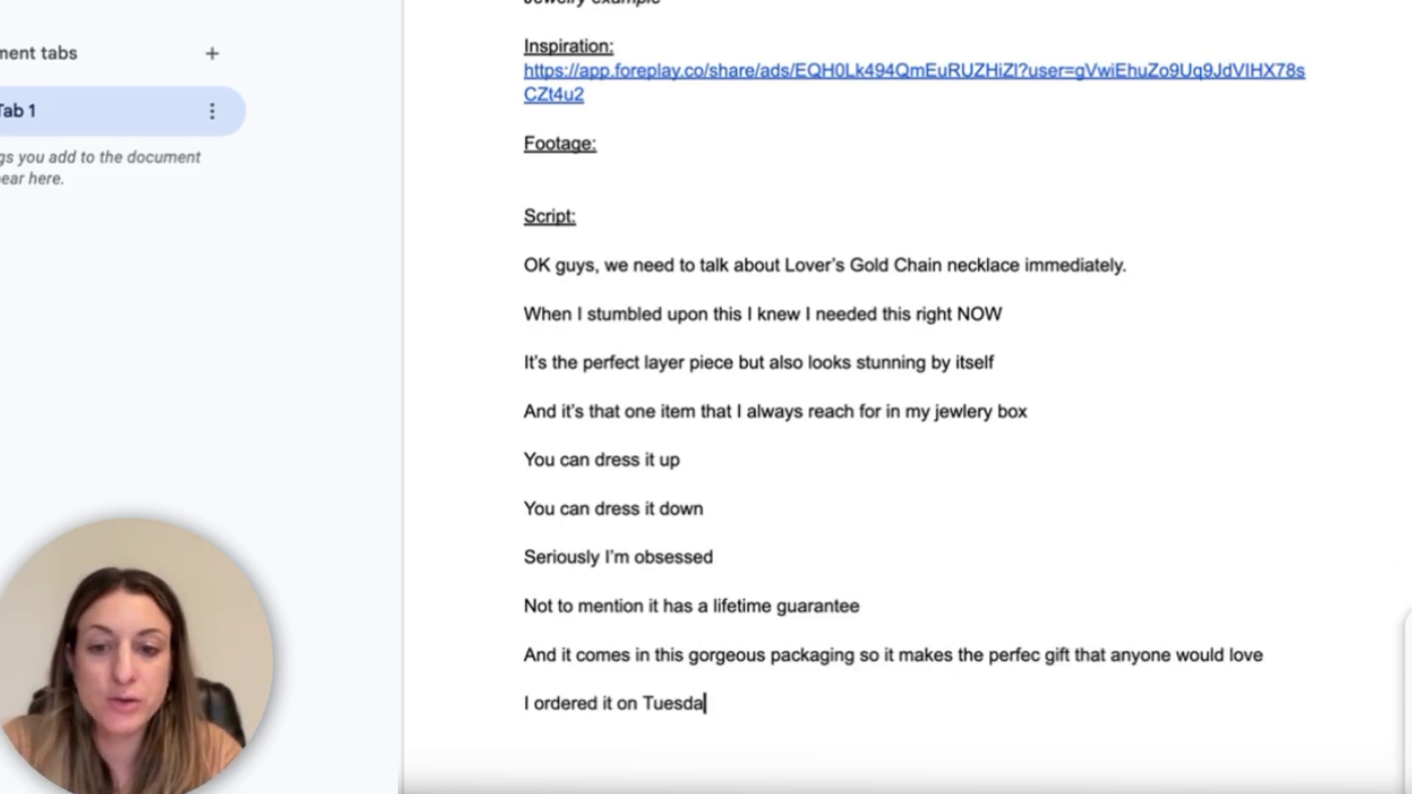
type("y and it arr")
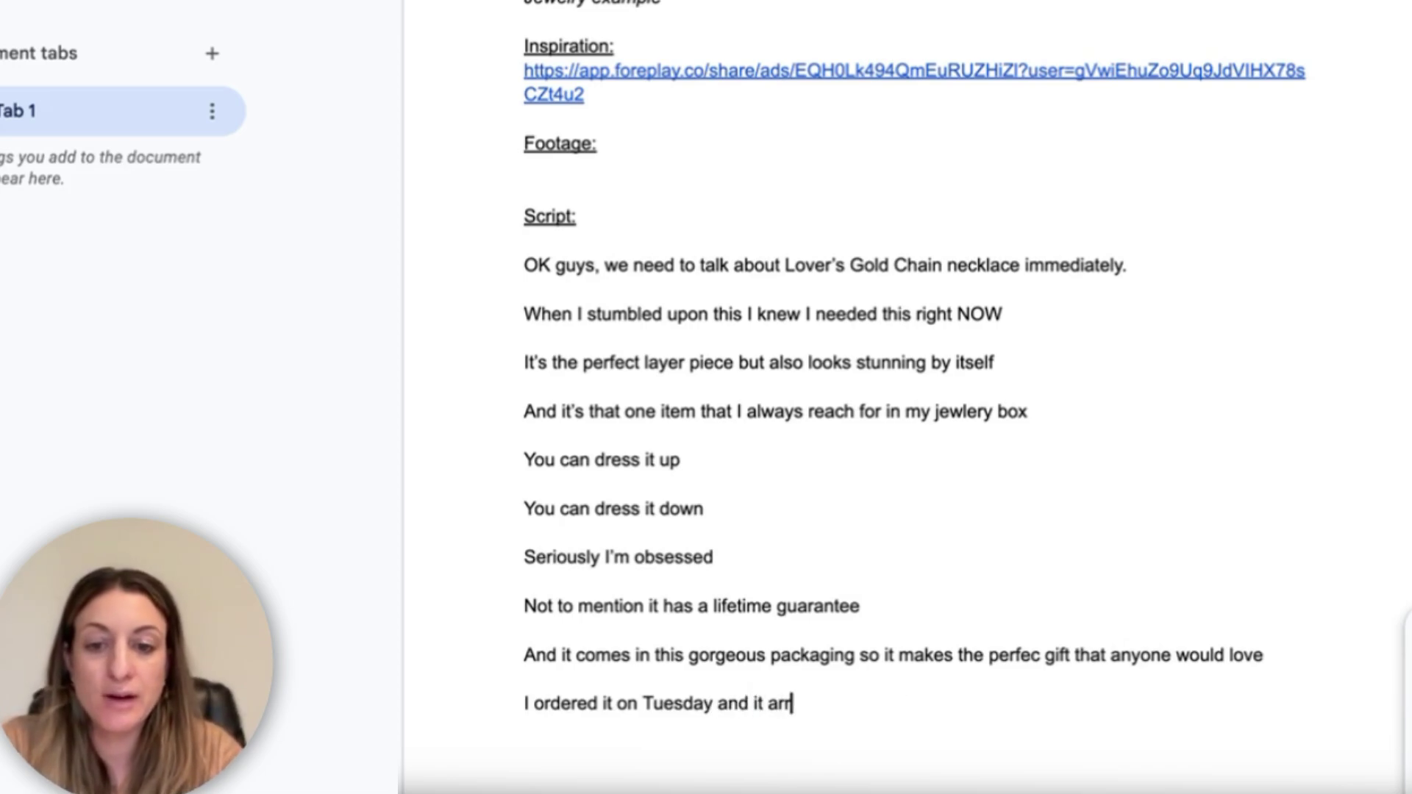
type("ived at my door step")
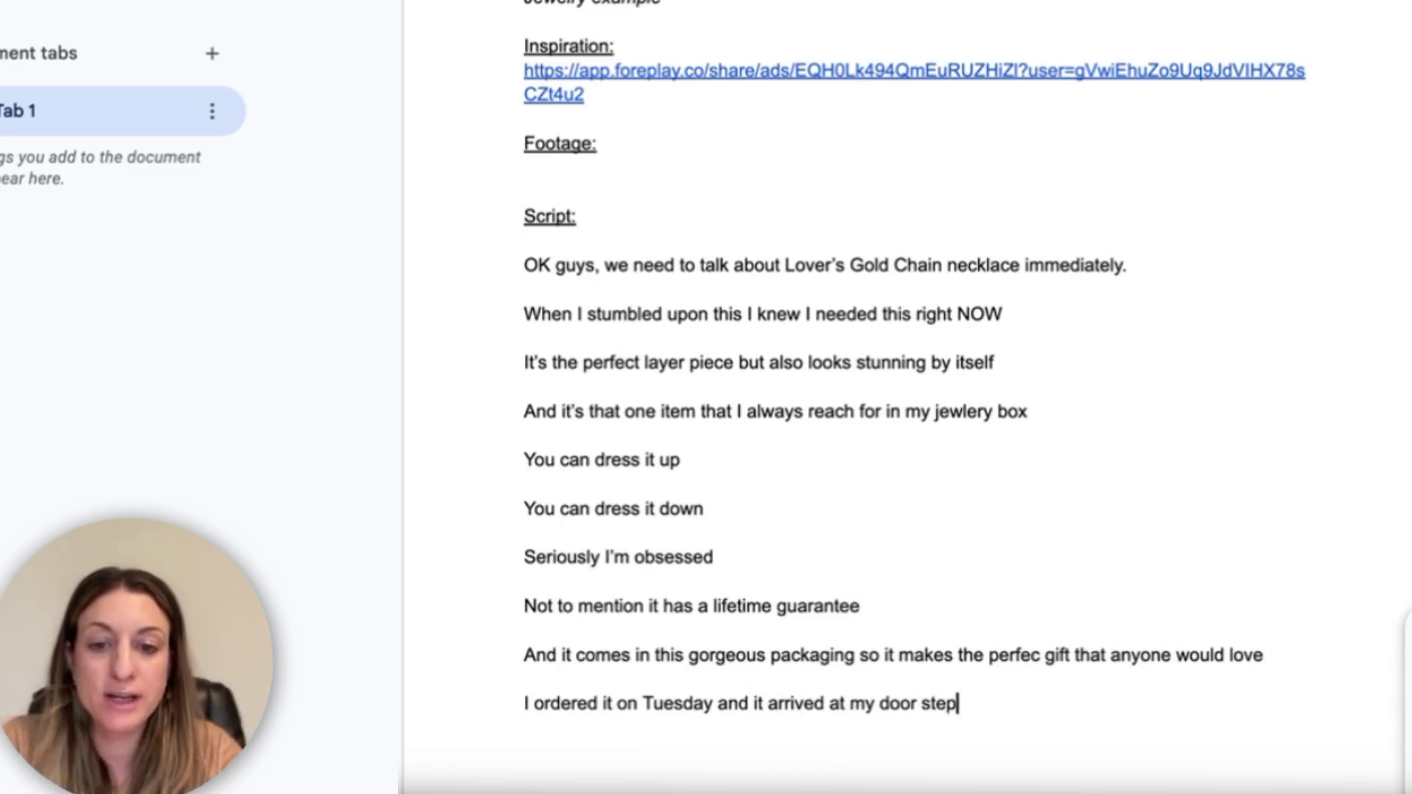
type(" two days later")
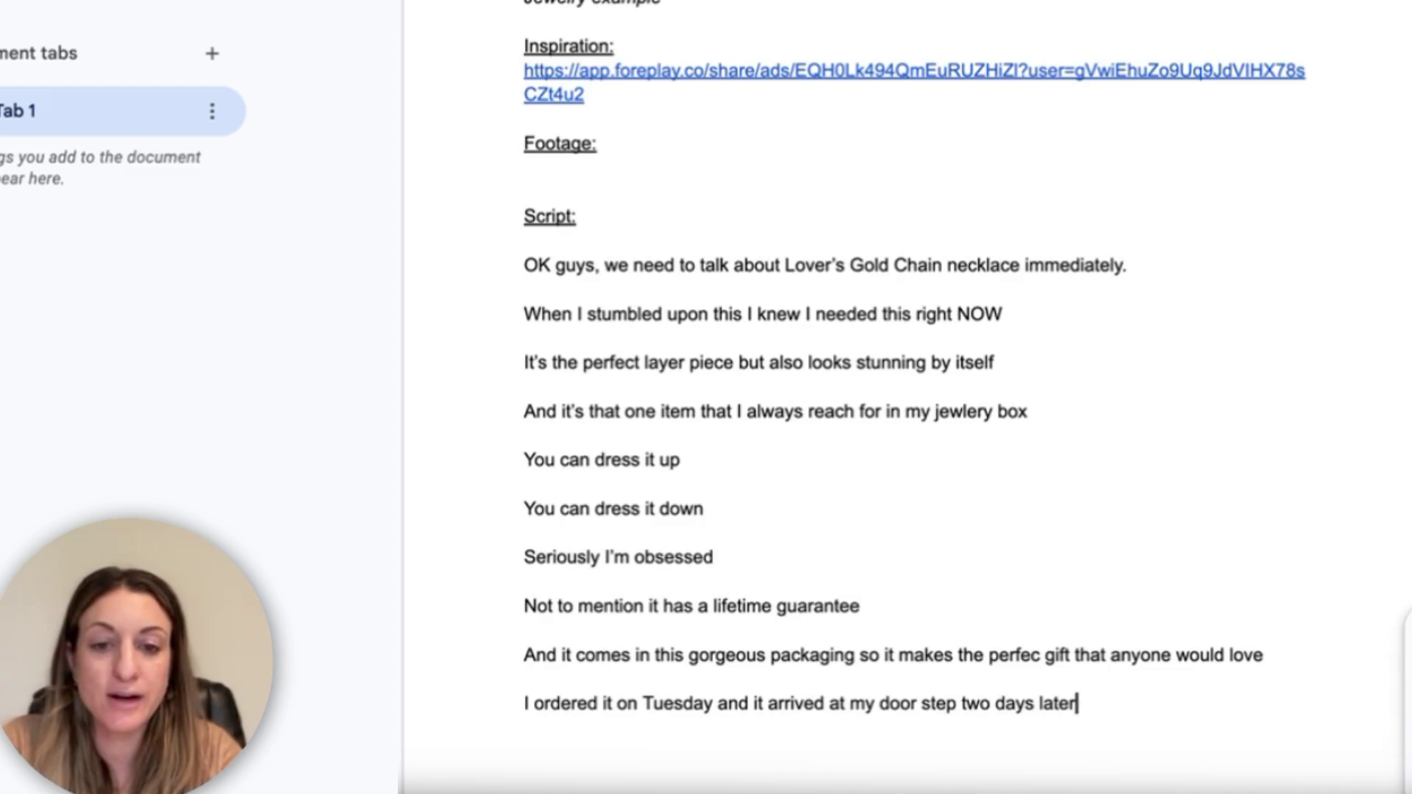
key("Return")
type("SO FAST!")
key("Return")
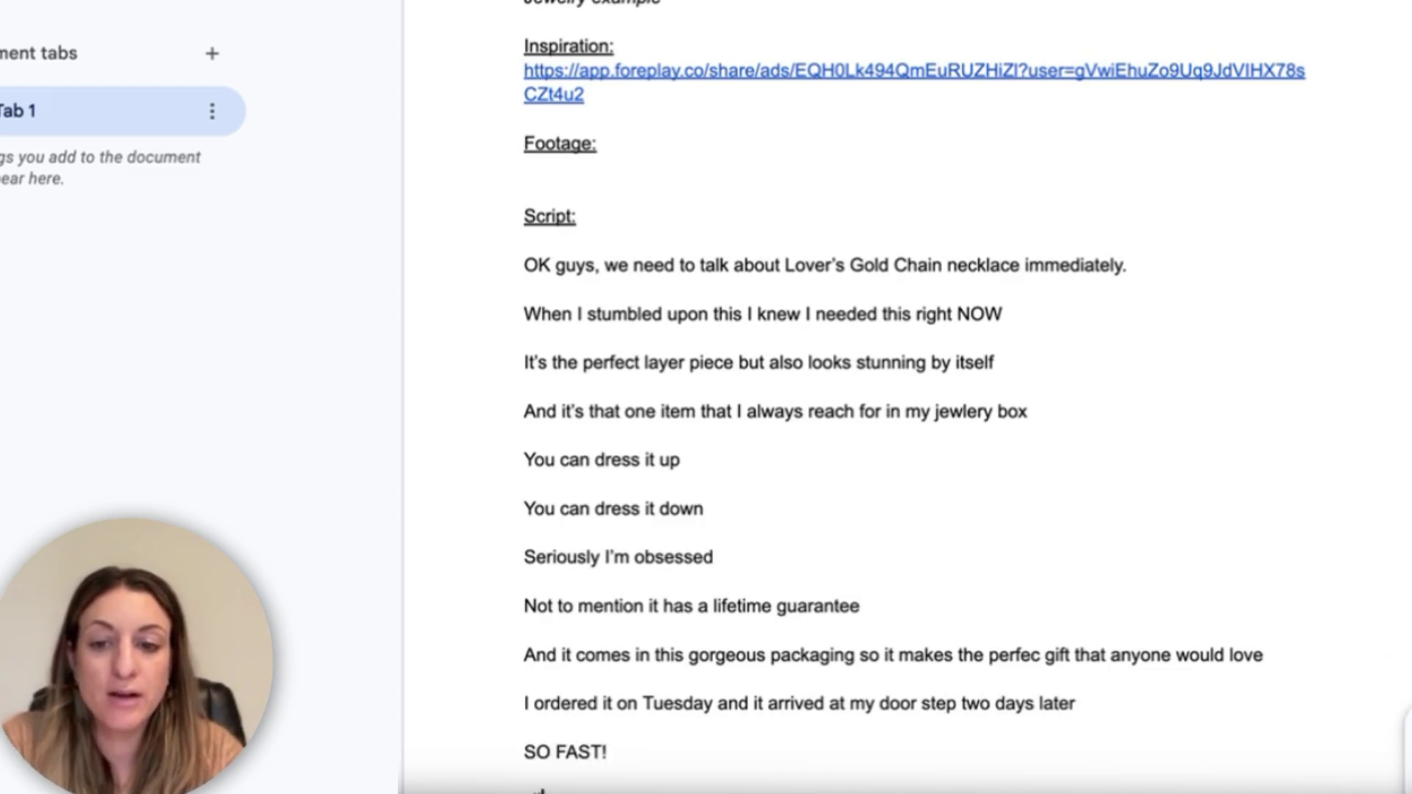
type("Click the button below")
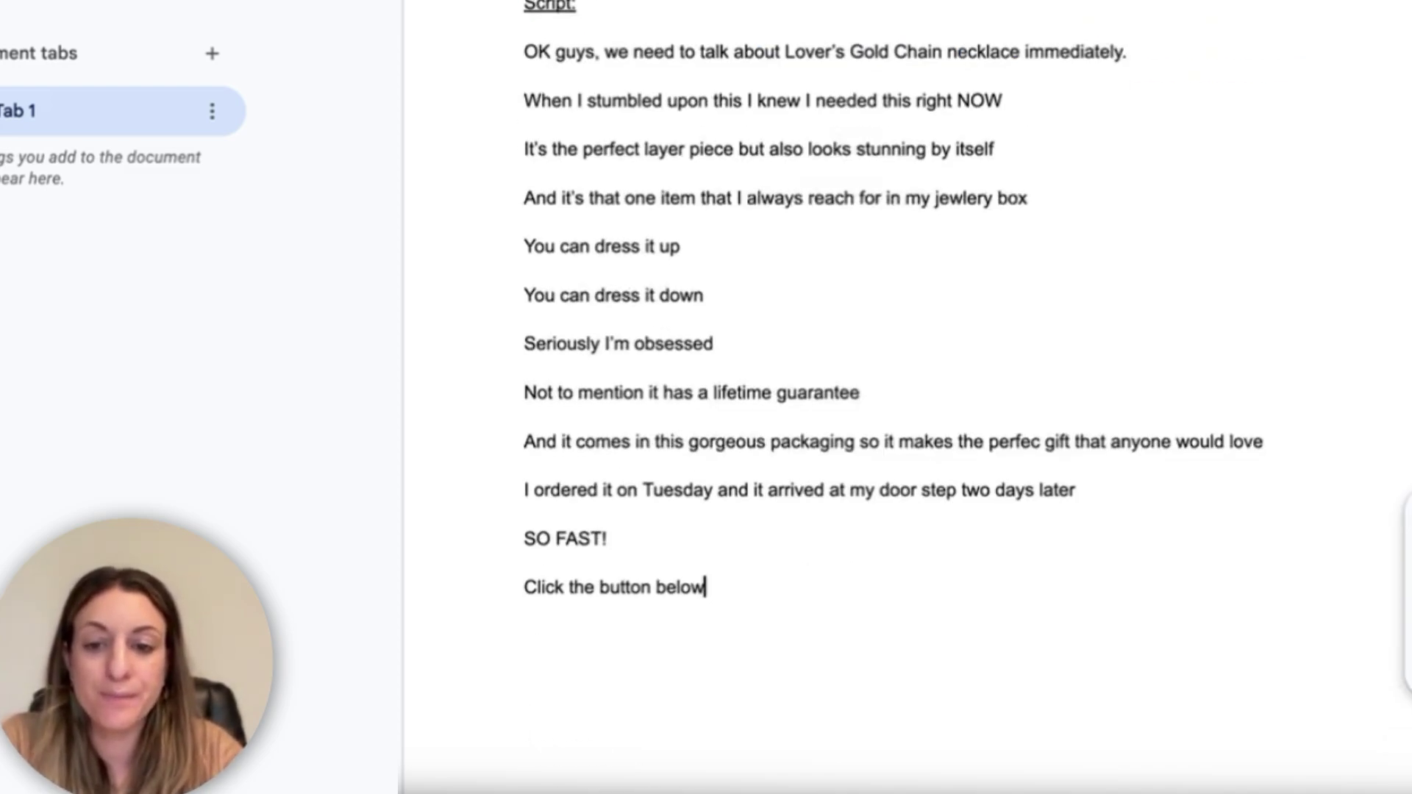
type(" to check them out b")
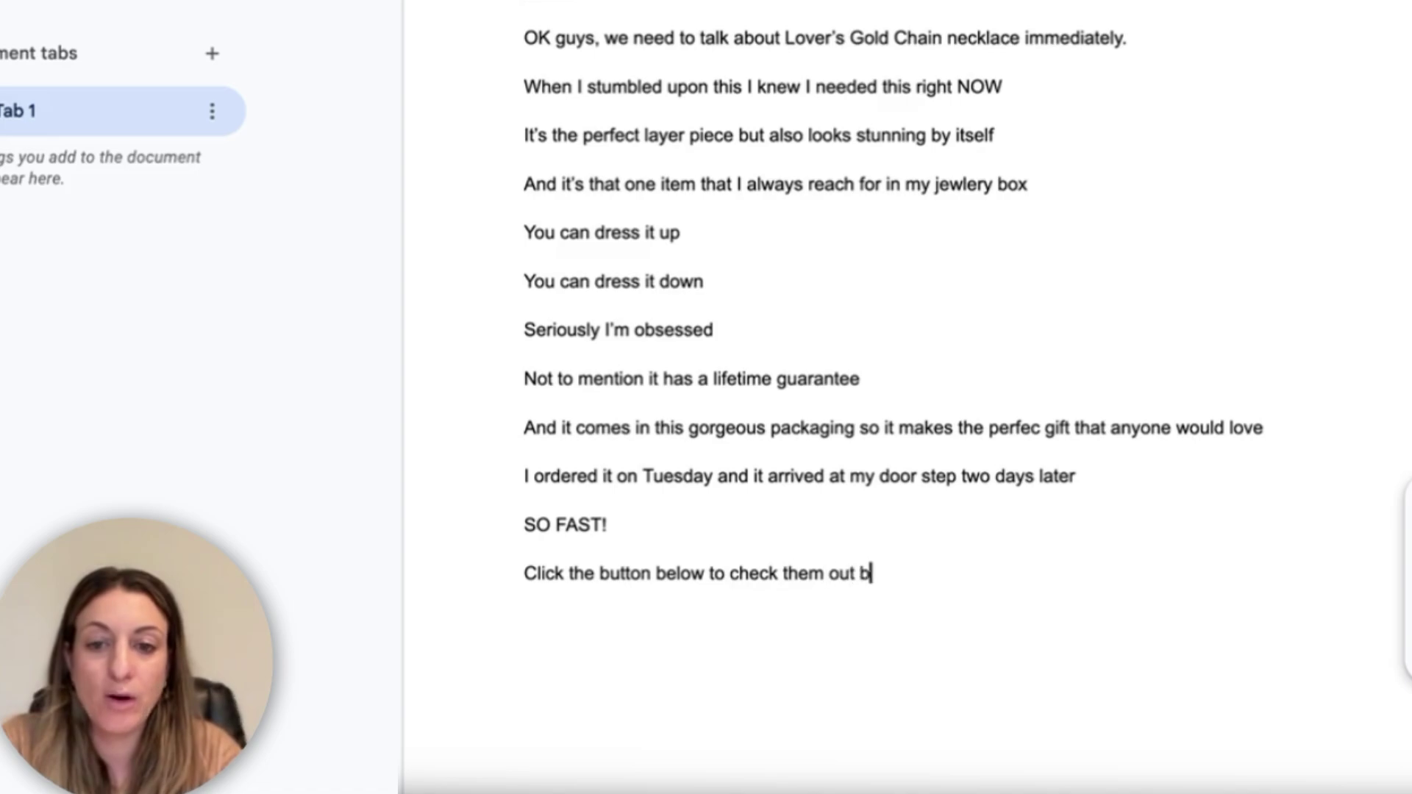
type("efore they sell out")
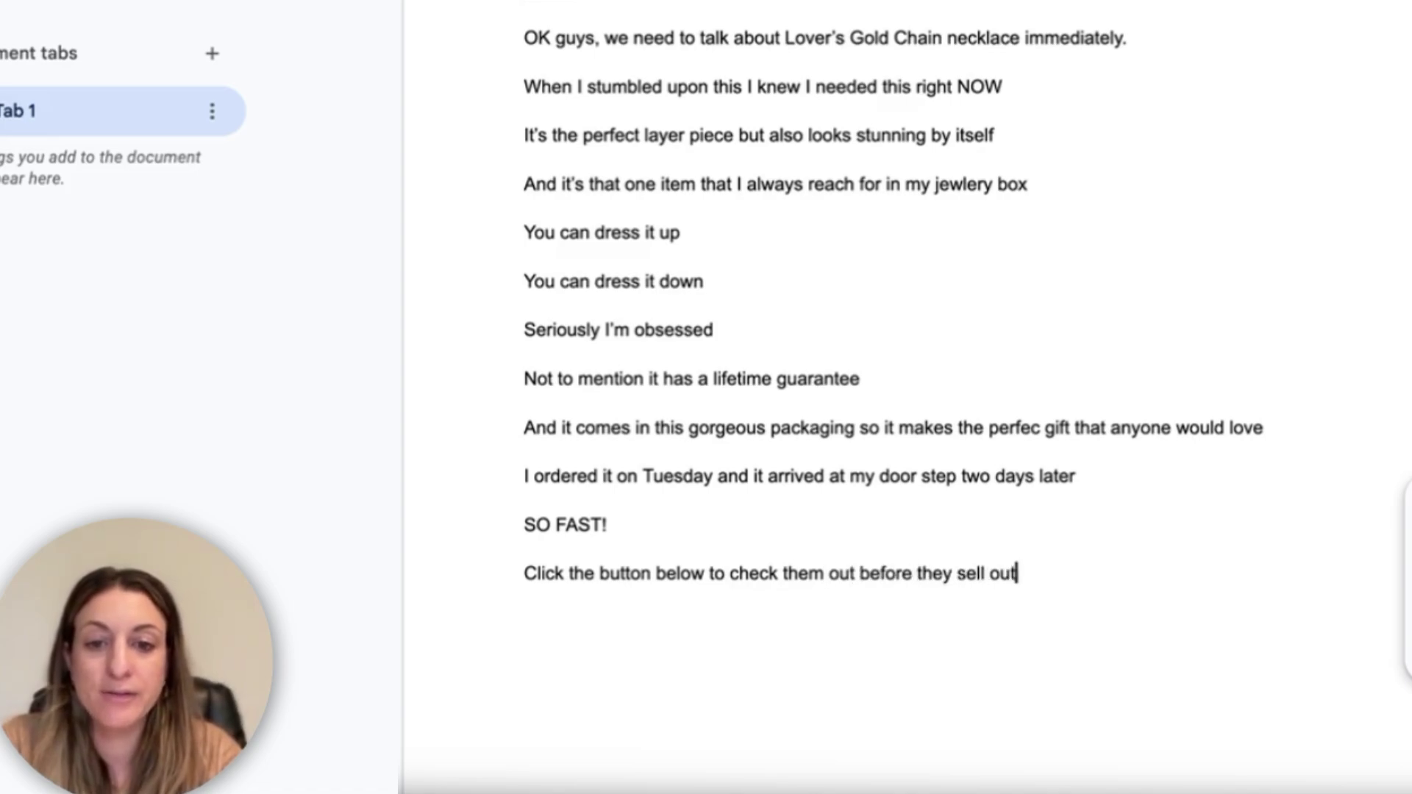
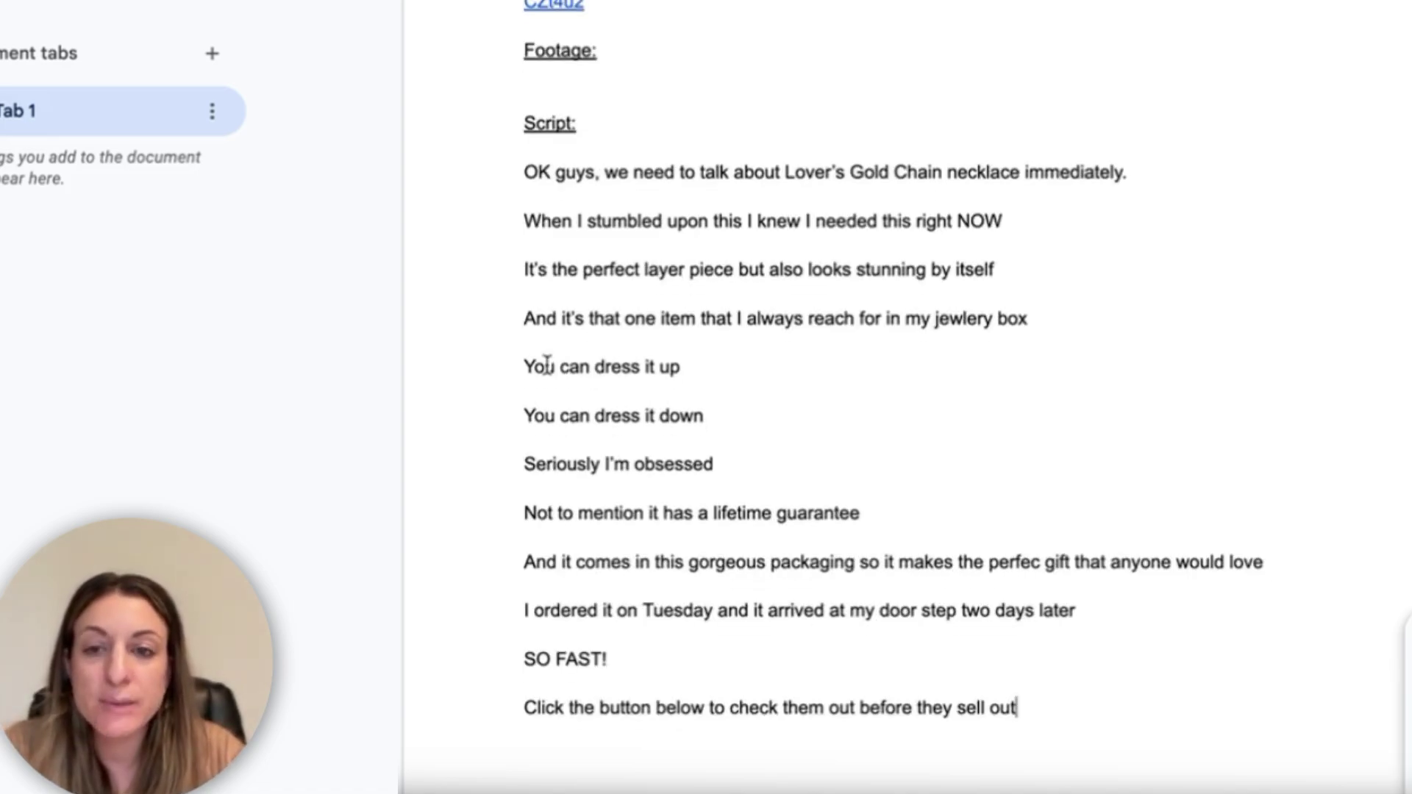
- Insert Hook V1:, Hook V2: and Hook V3: label lines above the opening 'OK guys' line
left_click_drag(524, 172, 1044, 177)
left_click(1095, 173)
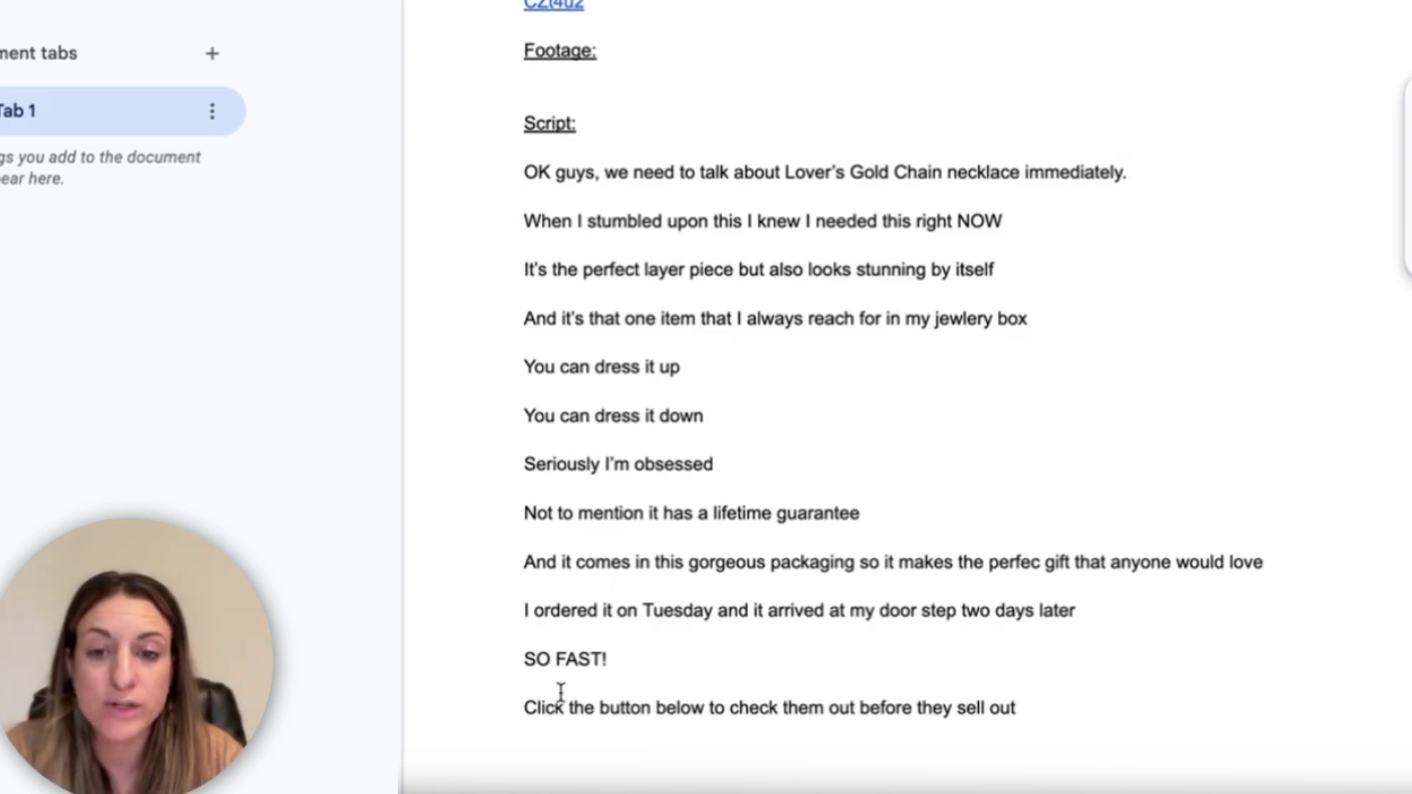
scroll(560, 692, "down", 1)
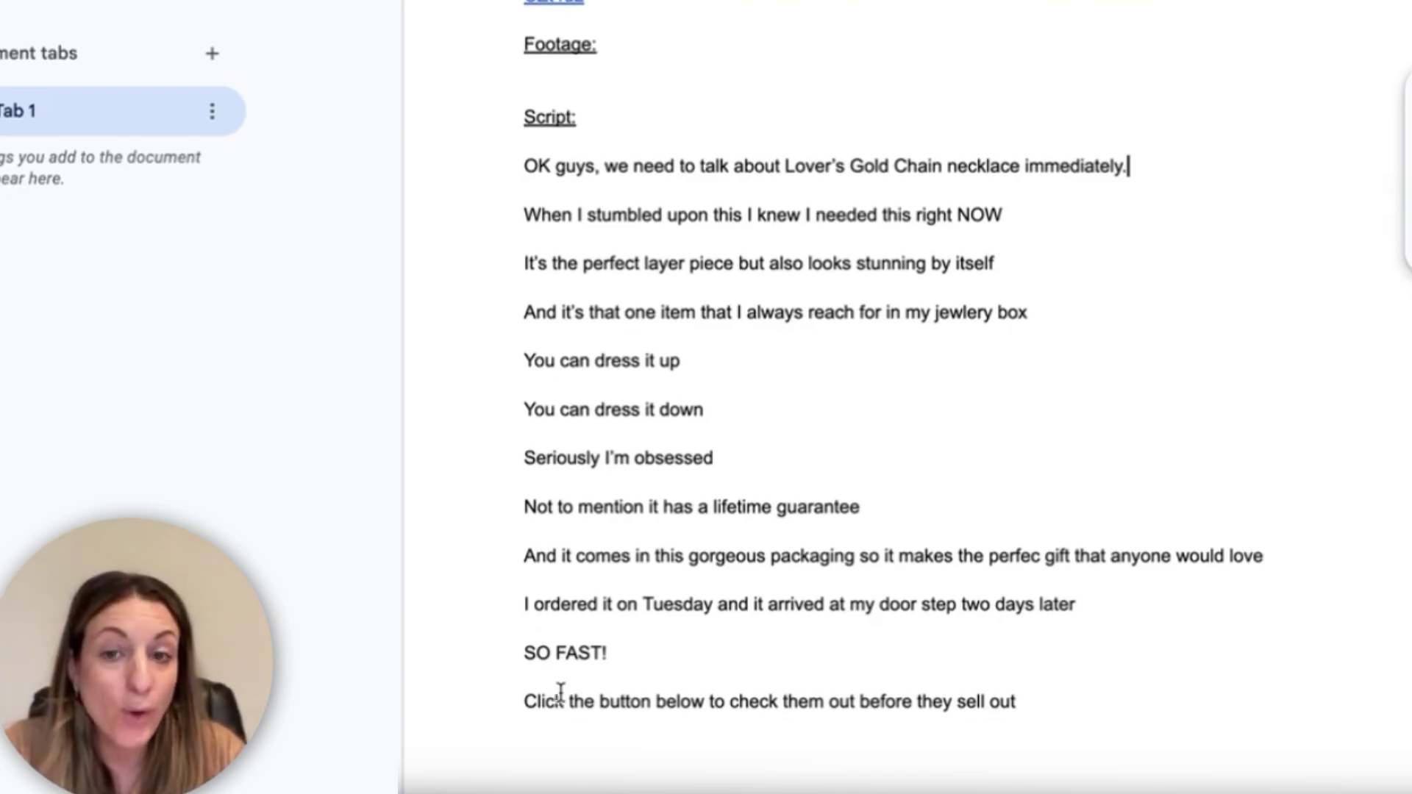
left_click(626, 140)
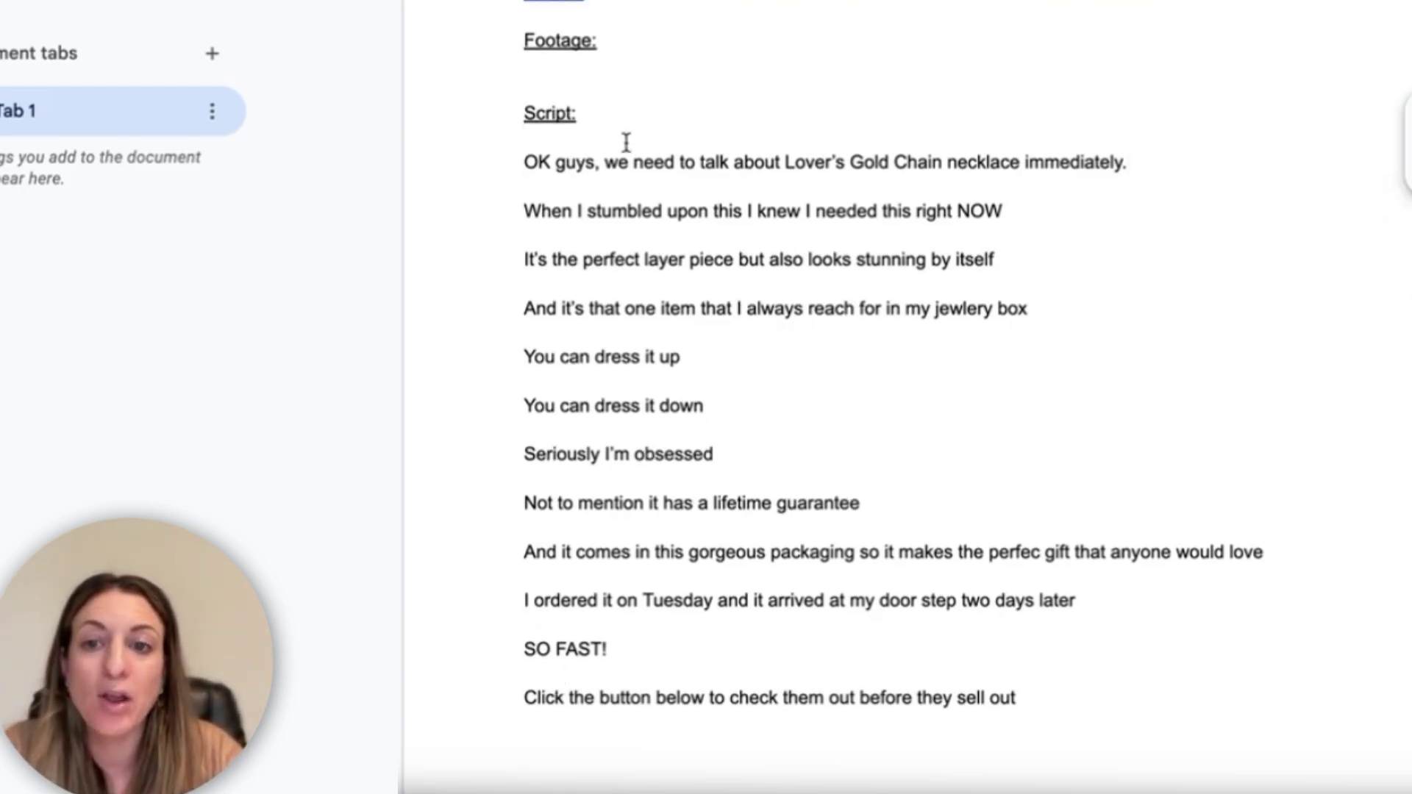
key("Return")
type("Hook V1:")
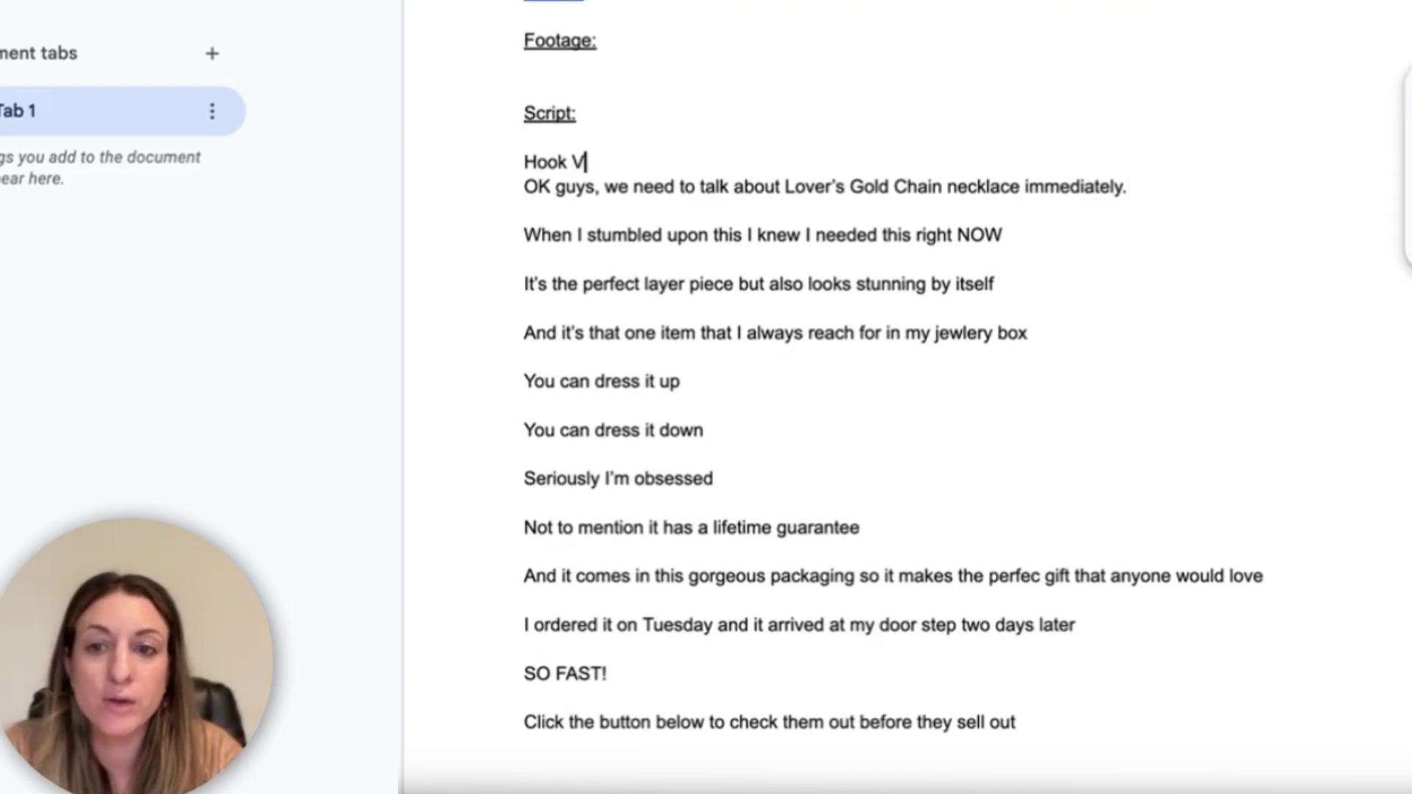
key("Return")
type("Hook V2:")
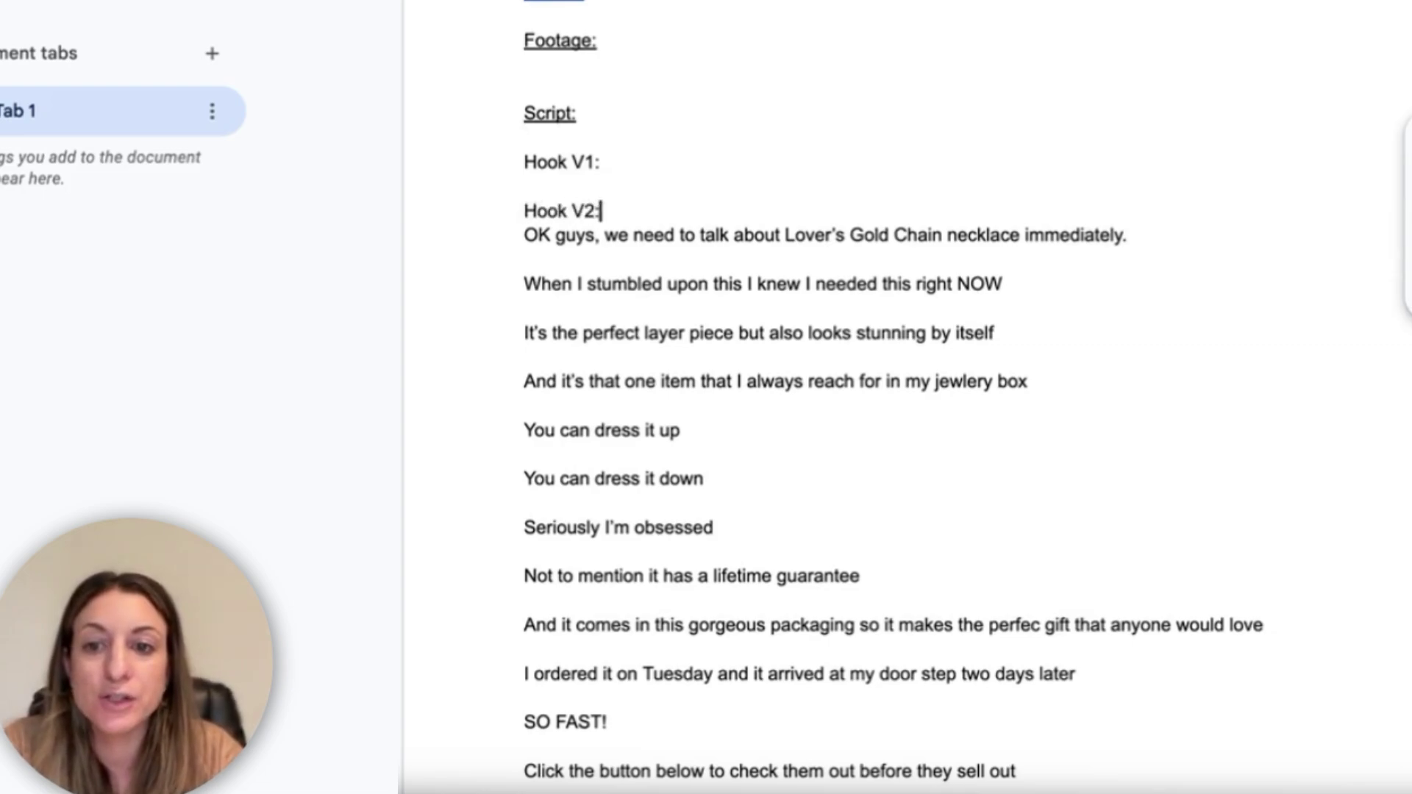
key("Return")
type("Hook V3:")
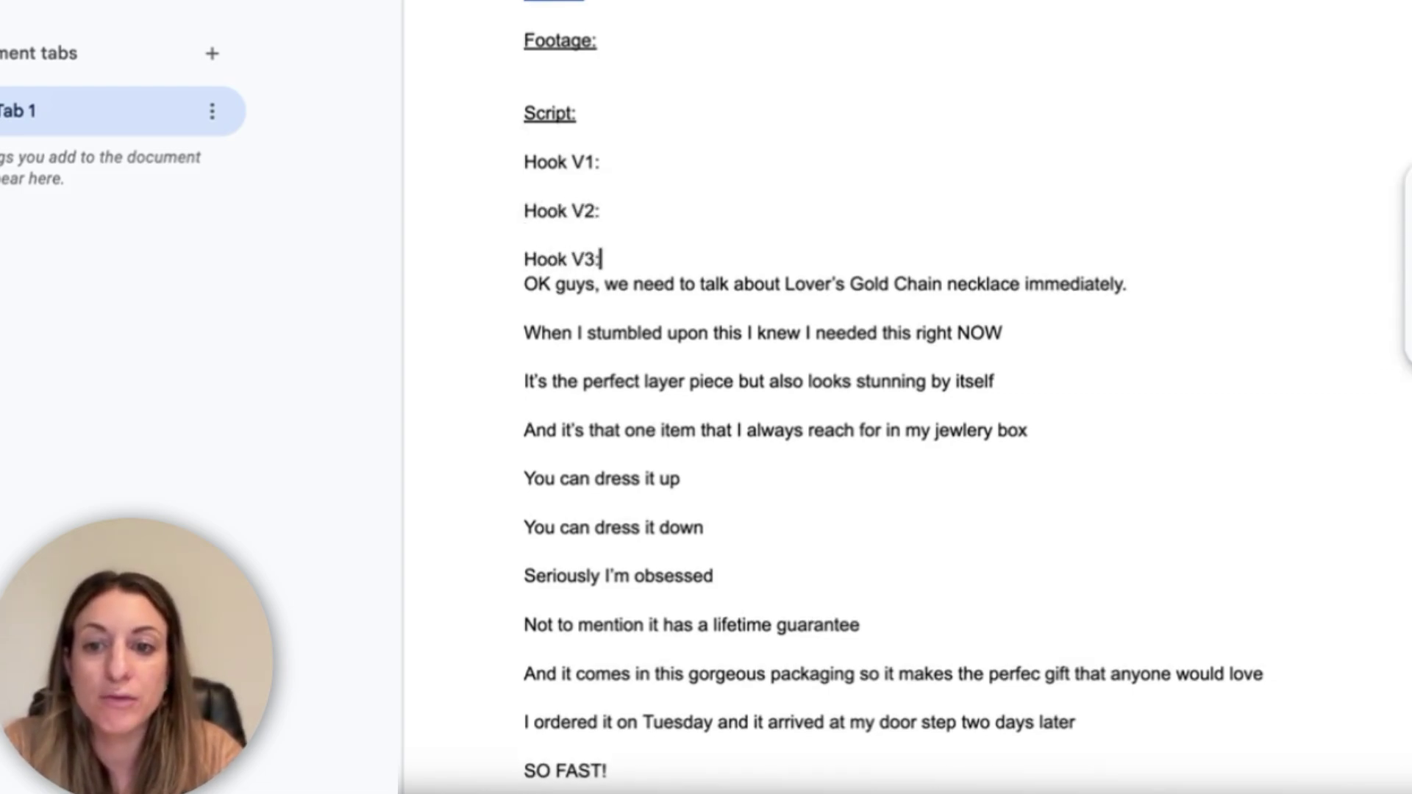
key("Return")
key("Delete")
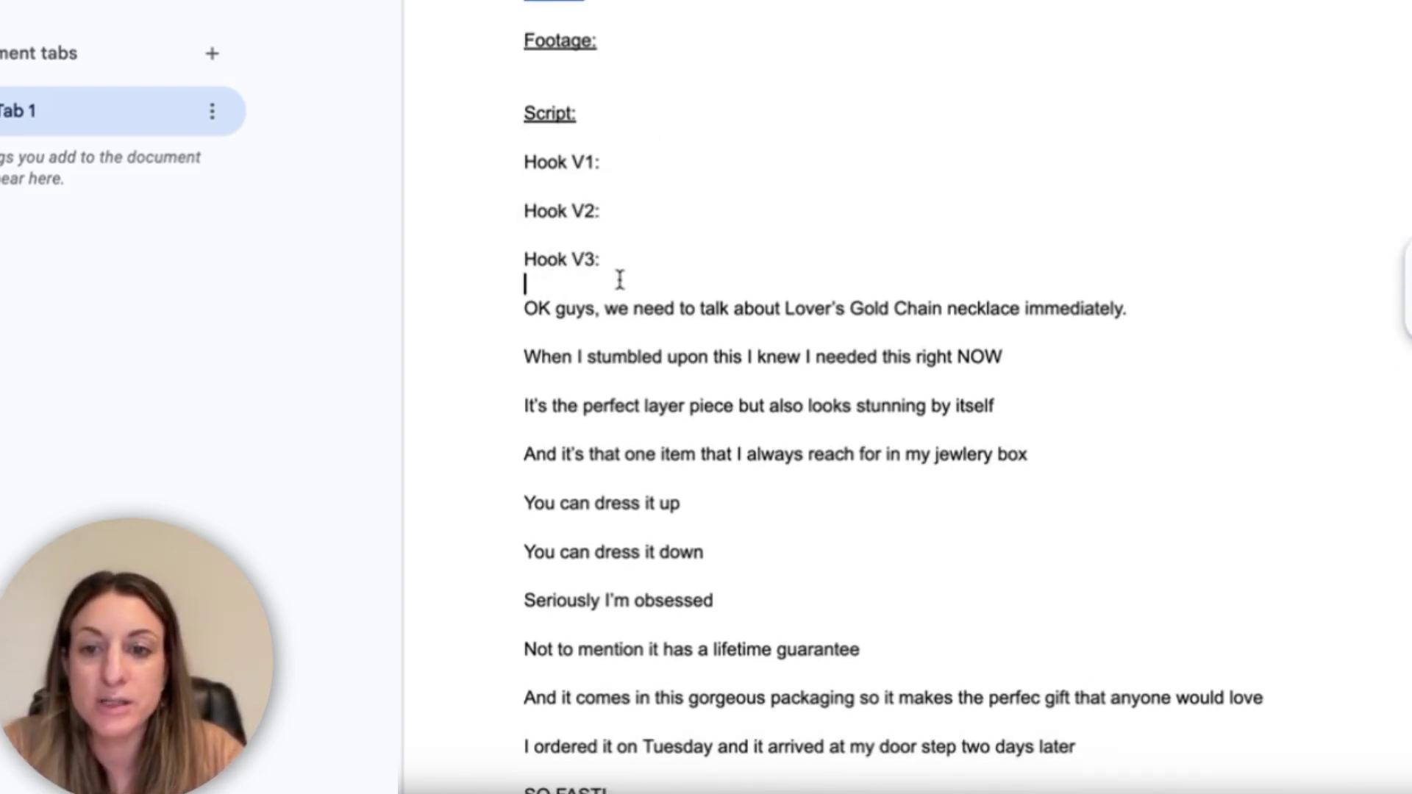
- Add the Body: label and finish the unbolded Hook V2 sentence ending 'out about Lover's Gold Chain necklace!'
double_click(615, 309)
left_click(611, 313)
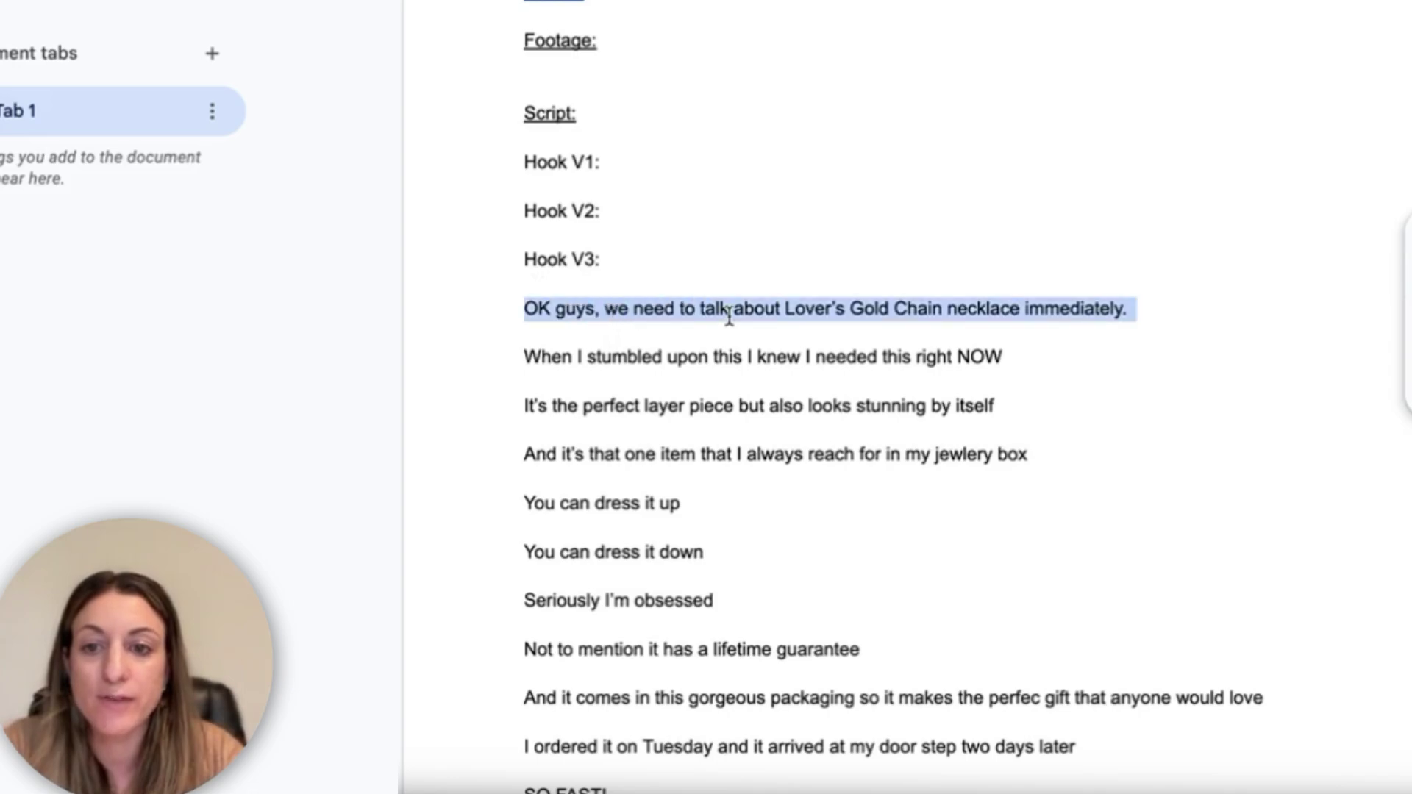
left_click(1167, 308)
key("Return")
type("Body:")
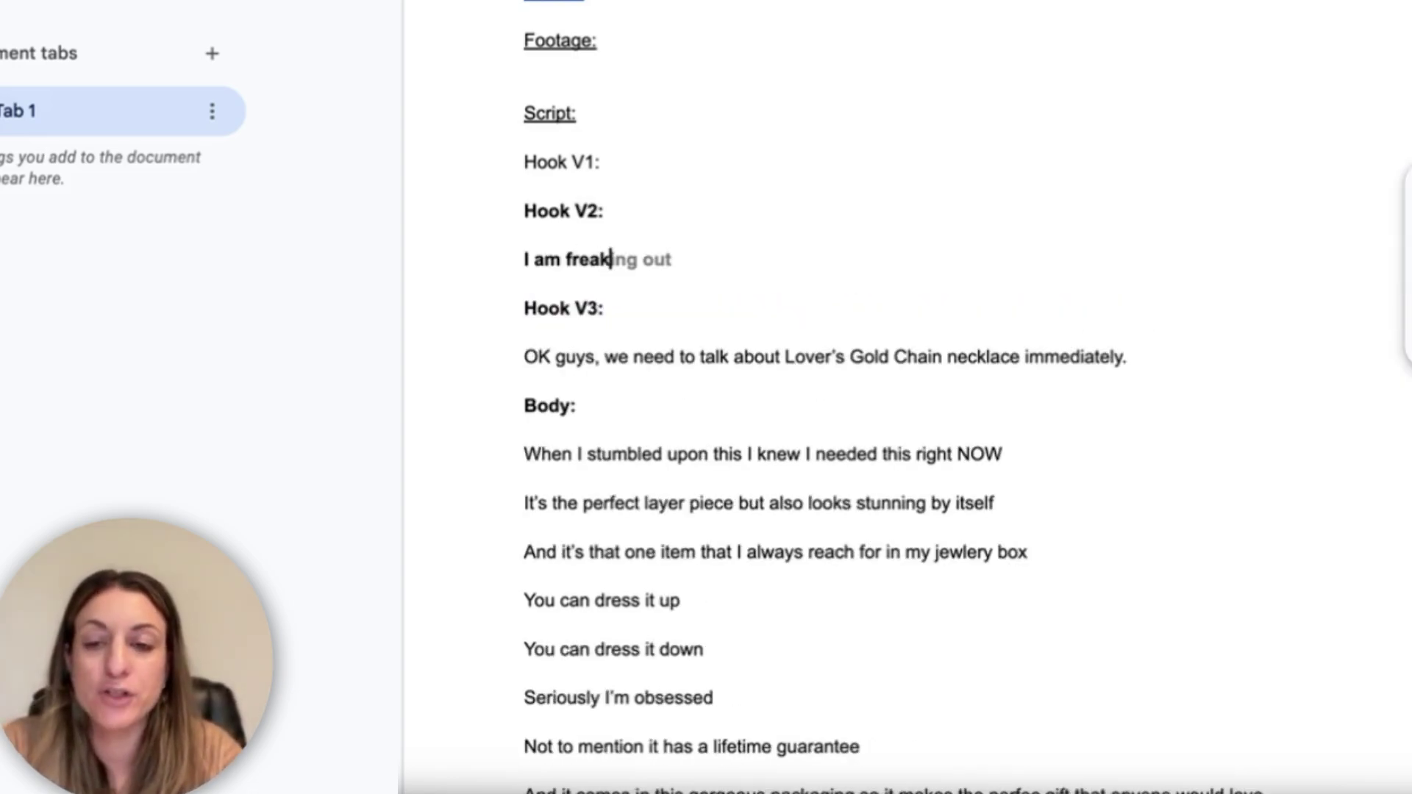
type("ing out about")
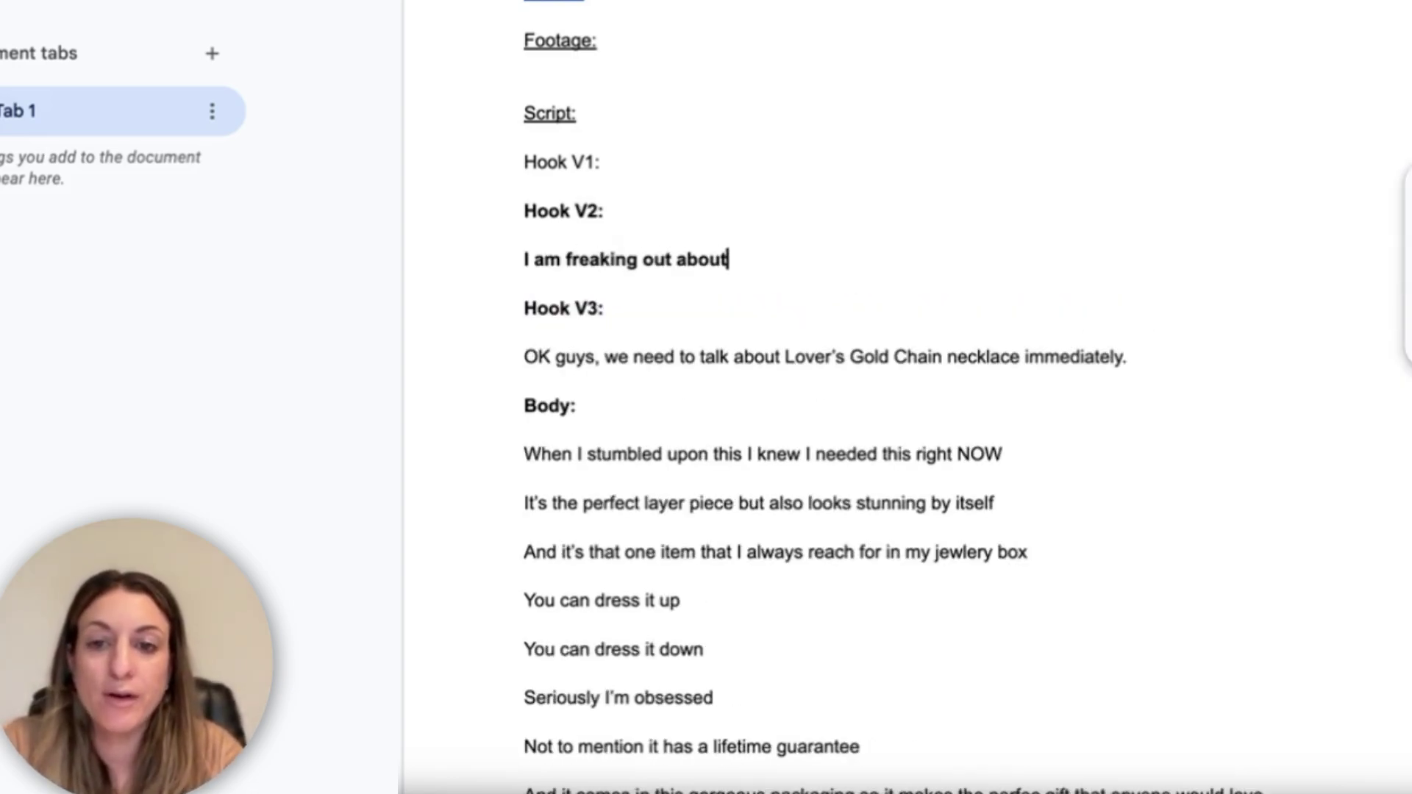
type(" Lover's Gold C")
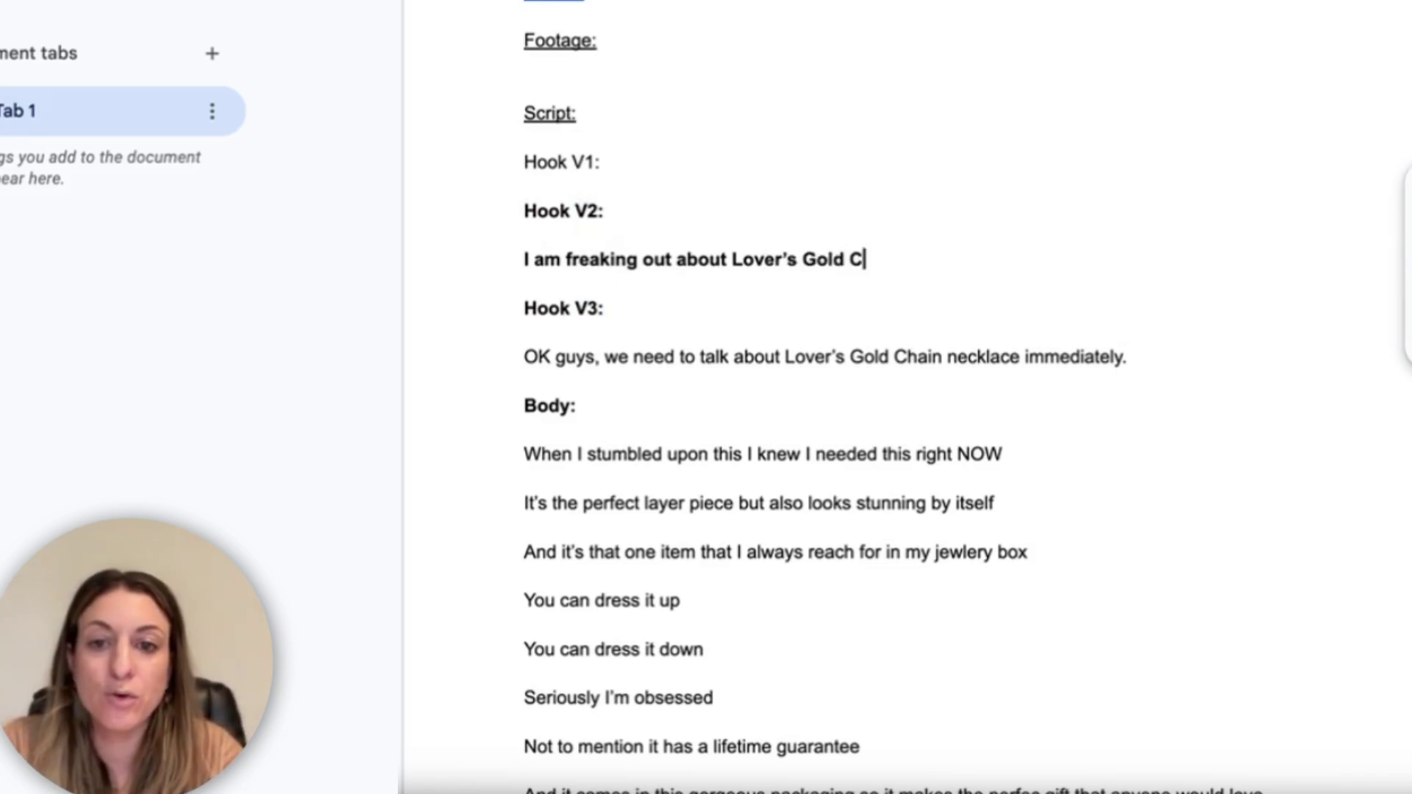
type("hain necklace!")
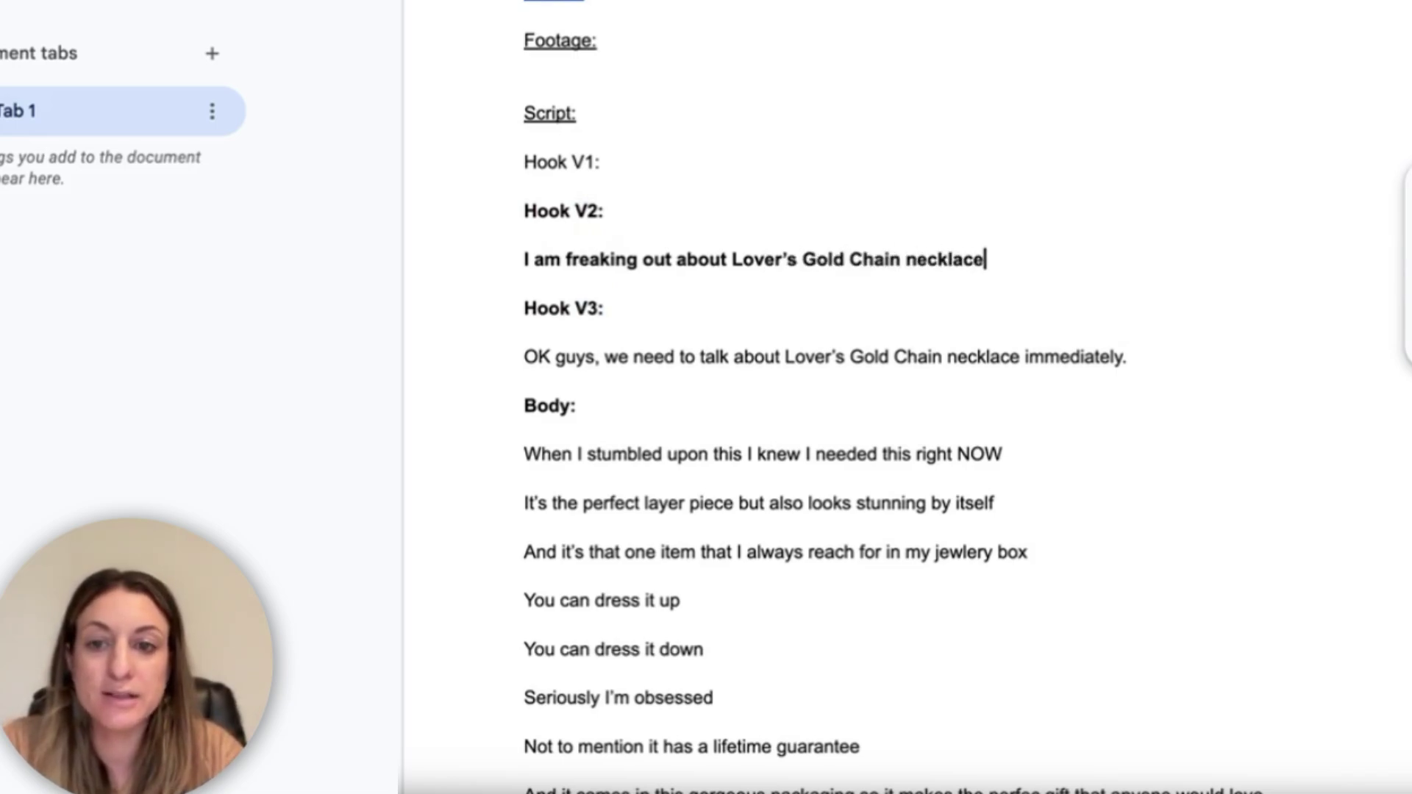
key("shift+Home")
key("ctrl+b")
left_click(637, 166)
- Write Hook V1 'Guys have you SEEN this stunning Gold Chain necklace from Lovers?' and bold its label
key("Return")
type("Guys o")
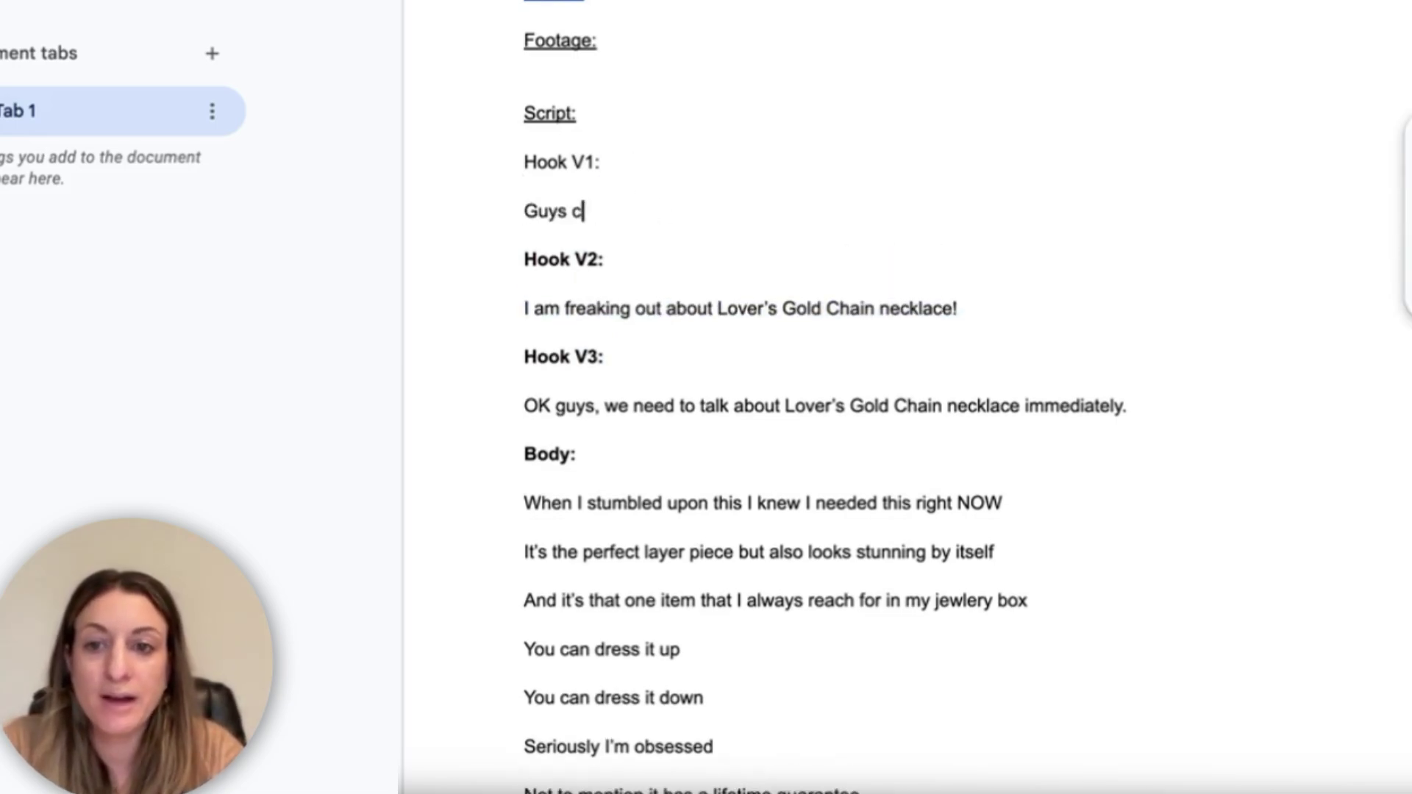
key("BackSpace")
type("have you S")
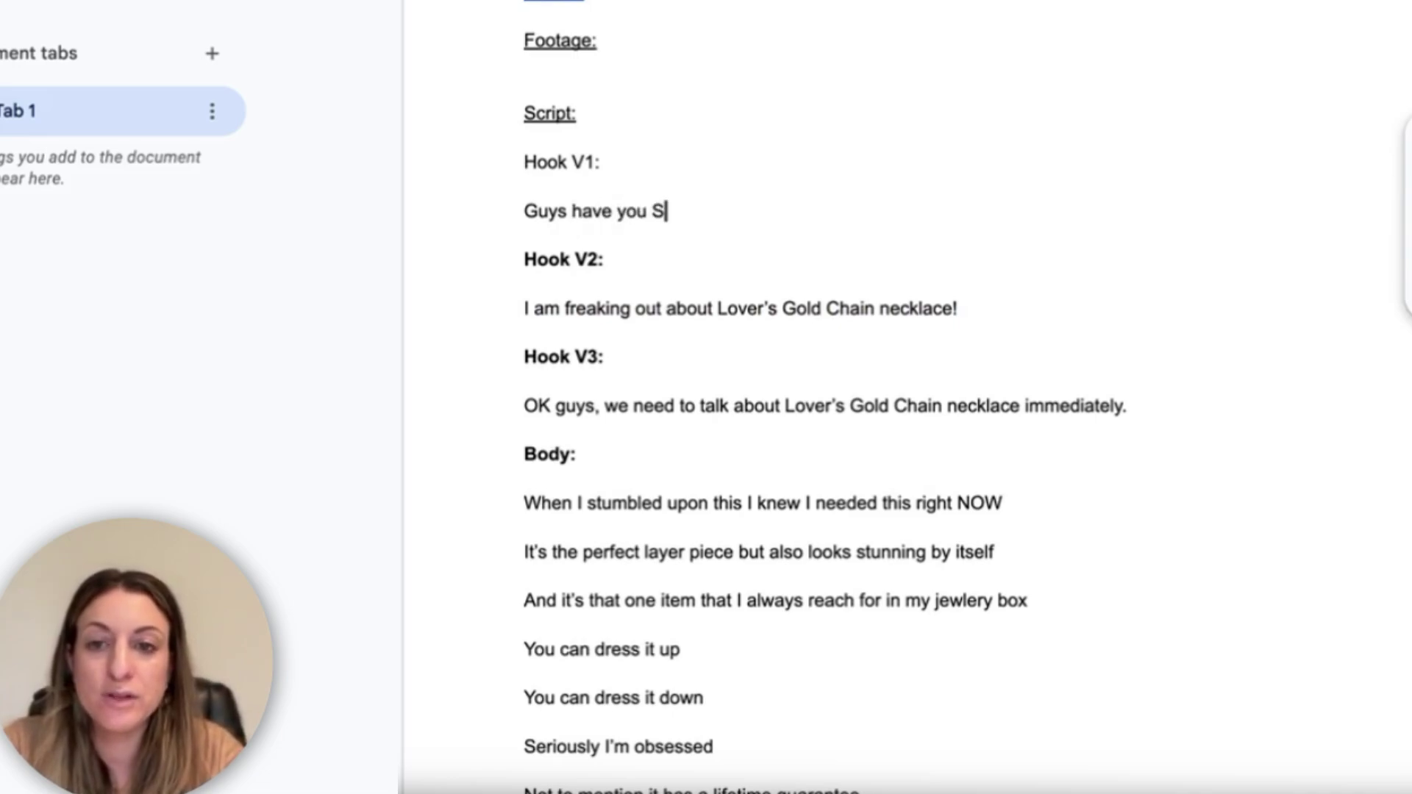
type("EEN this stunning")
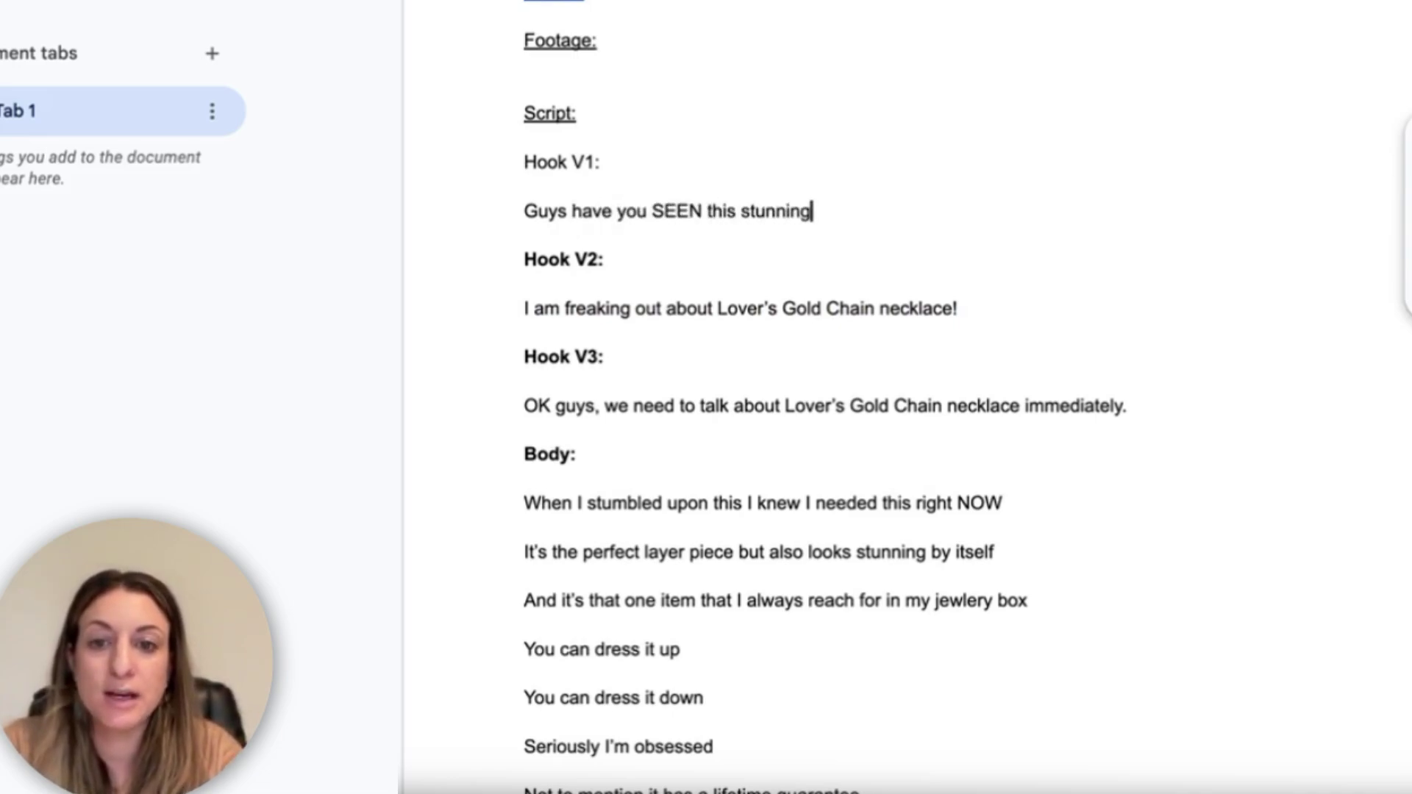
type(" Gold Chain neck")
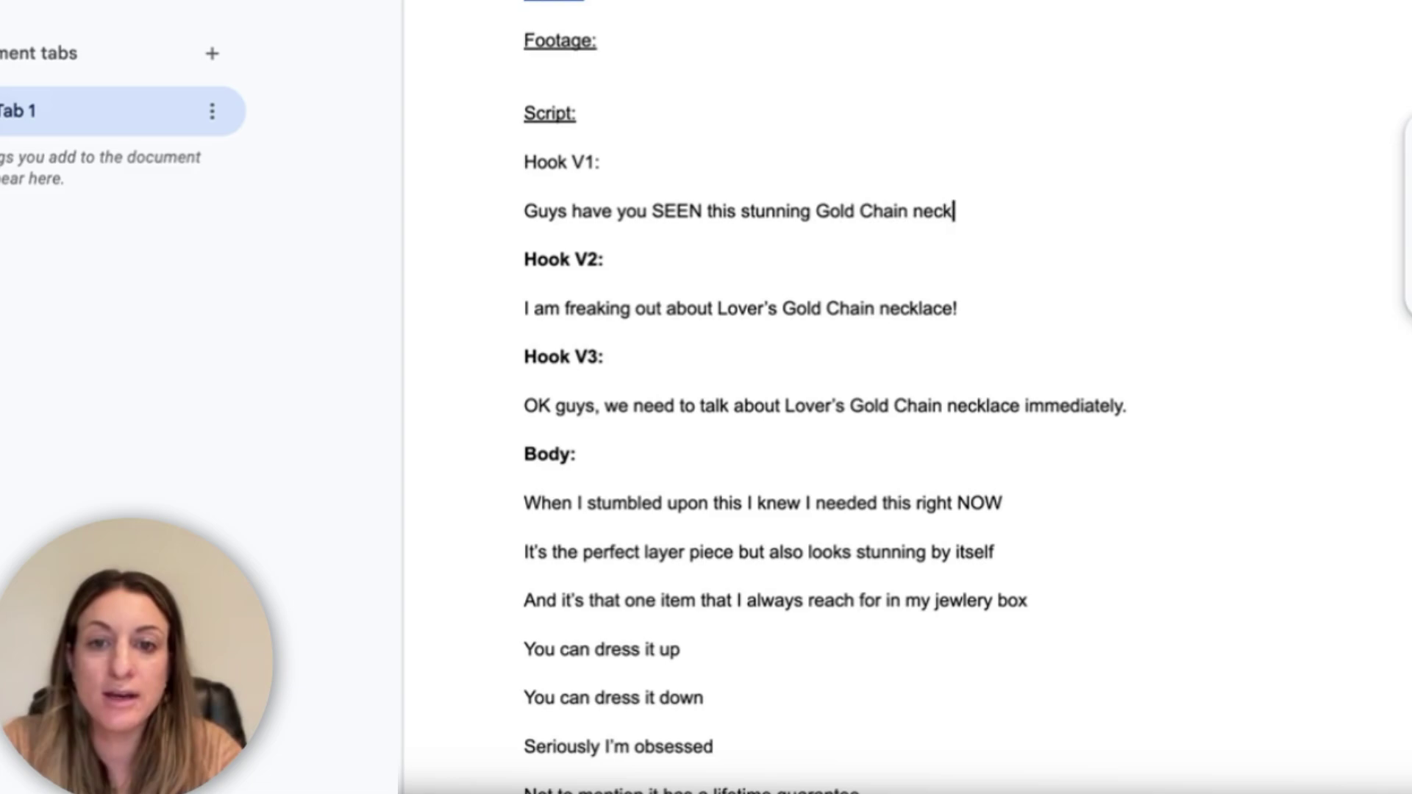
type("lace from Lovers?")
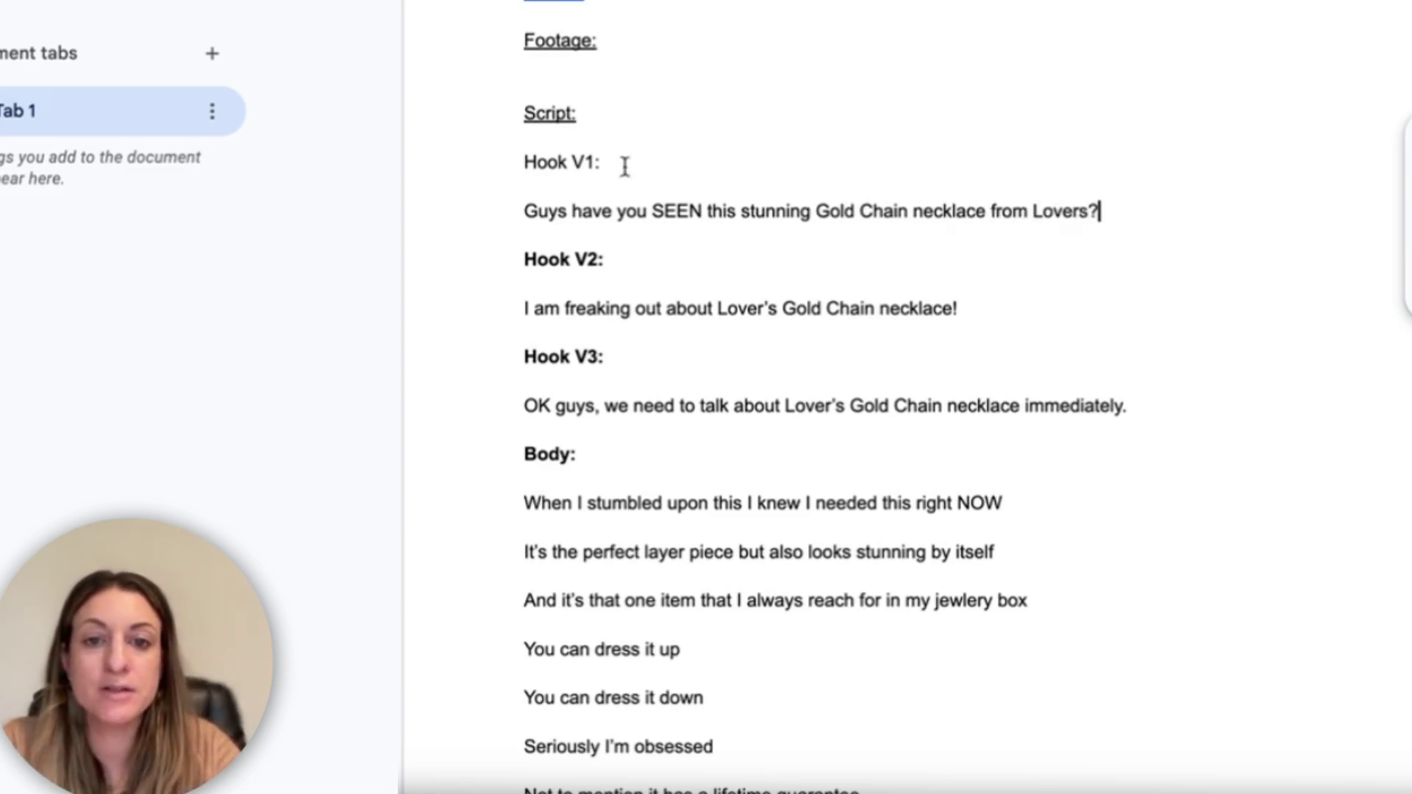
triple_click(621, 166)
key("ctrl+b")
scroll(626, 309, "up", 3)
scroll(626, 308, "down", 5)
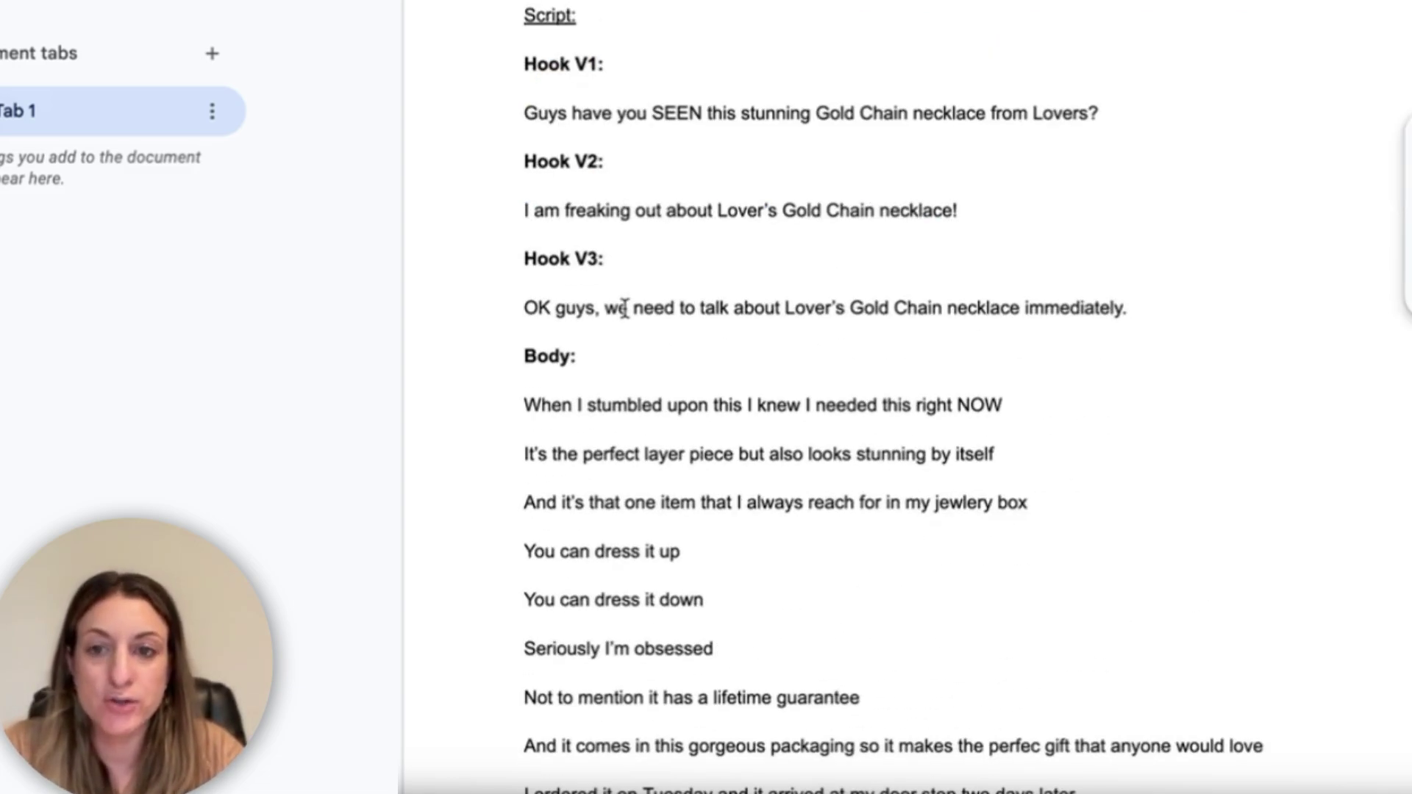
scroll(624, 309, "down", 3)
- Create the project named TEST PROJECT
scroll(617, 20, "up", 2)
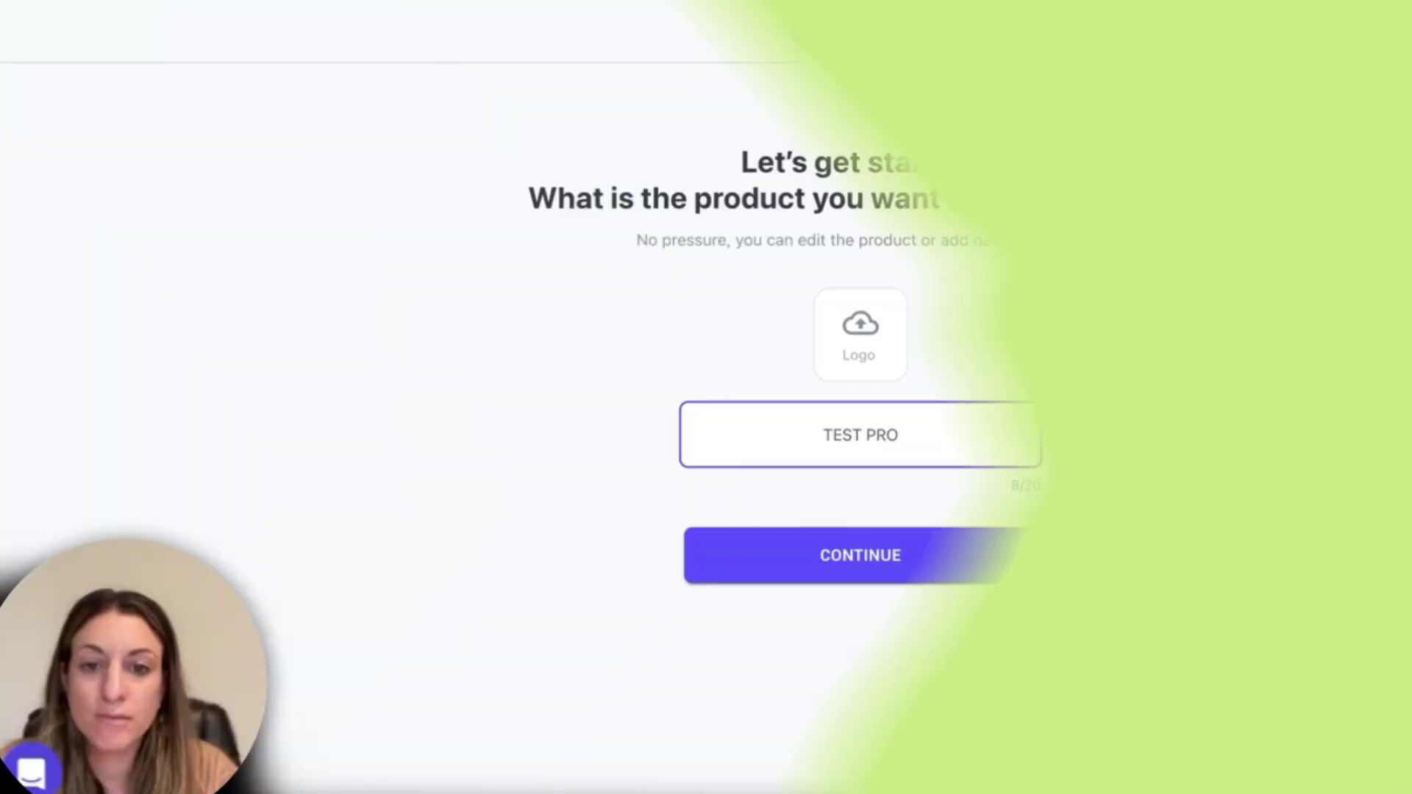
type("JECT")
left_click(929, 545)
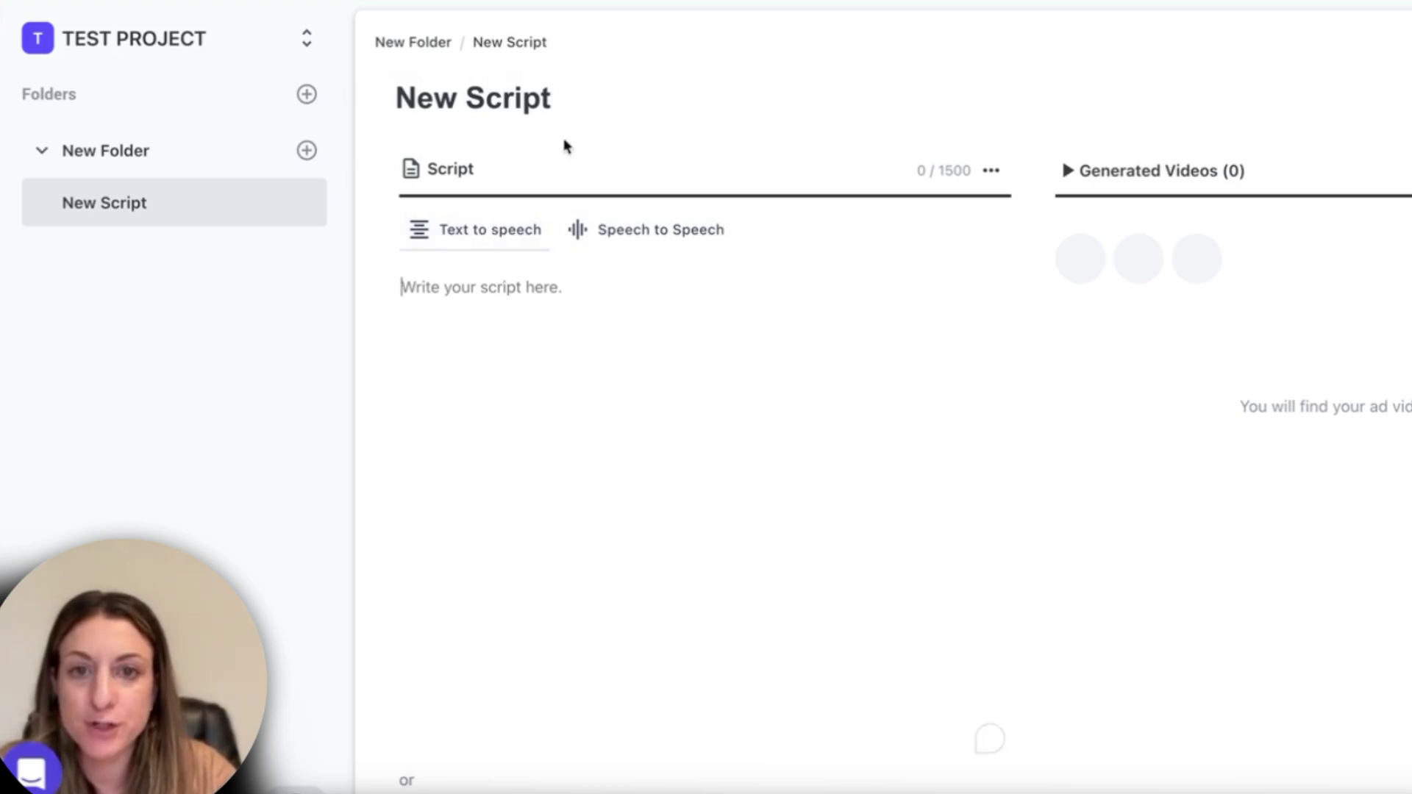
- Copy the hooks and body from the ad script document into the Text to speech script editor
key("ctrl+Tab")
scroll(571, 447, "up", 1)
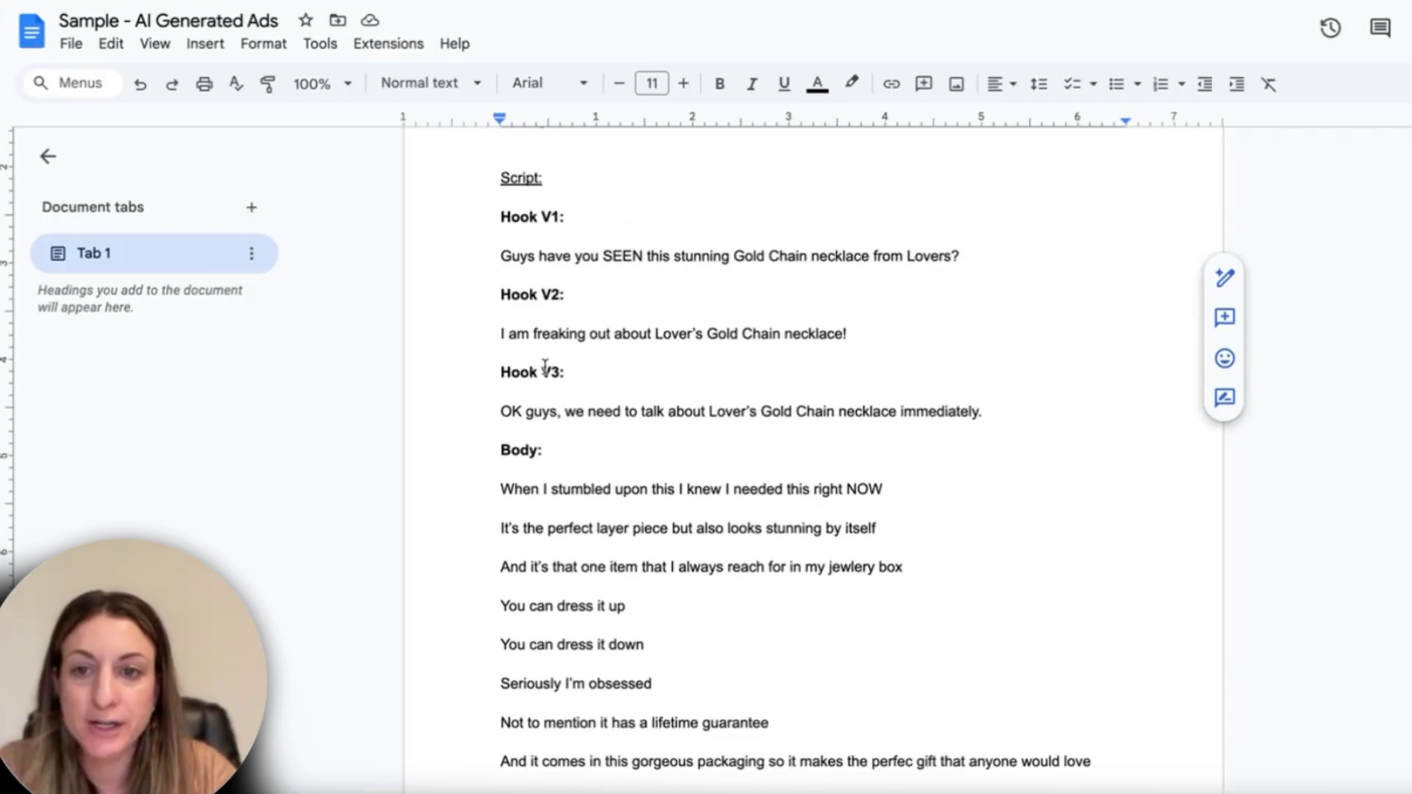
left_click_drag(496, 221, 739, 765)
key("ctrl+c")
key("ctrl+Tab")
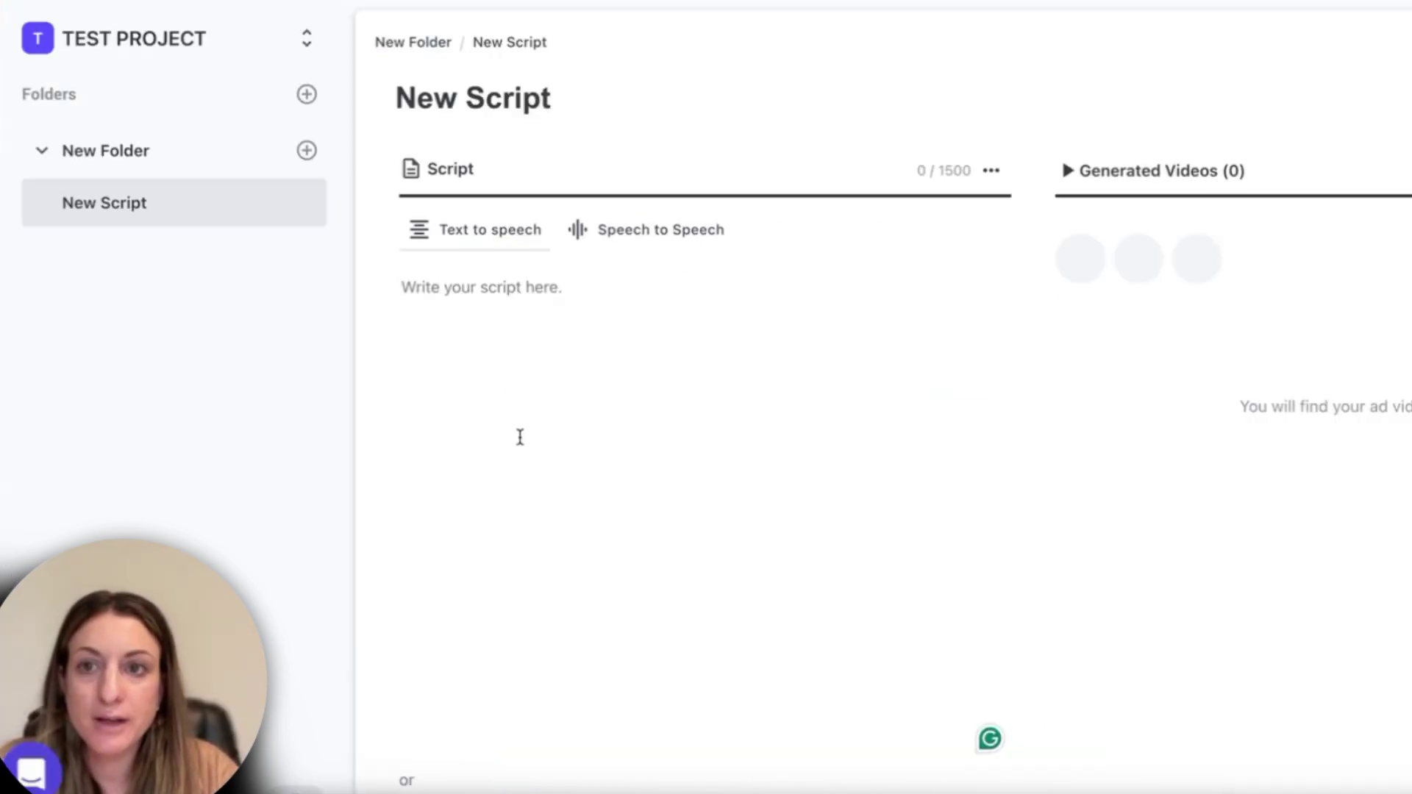
key("ctrl+v")
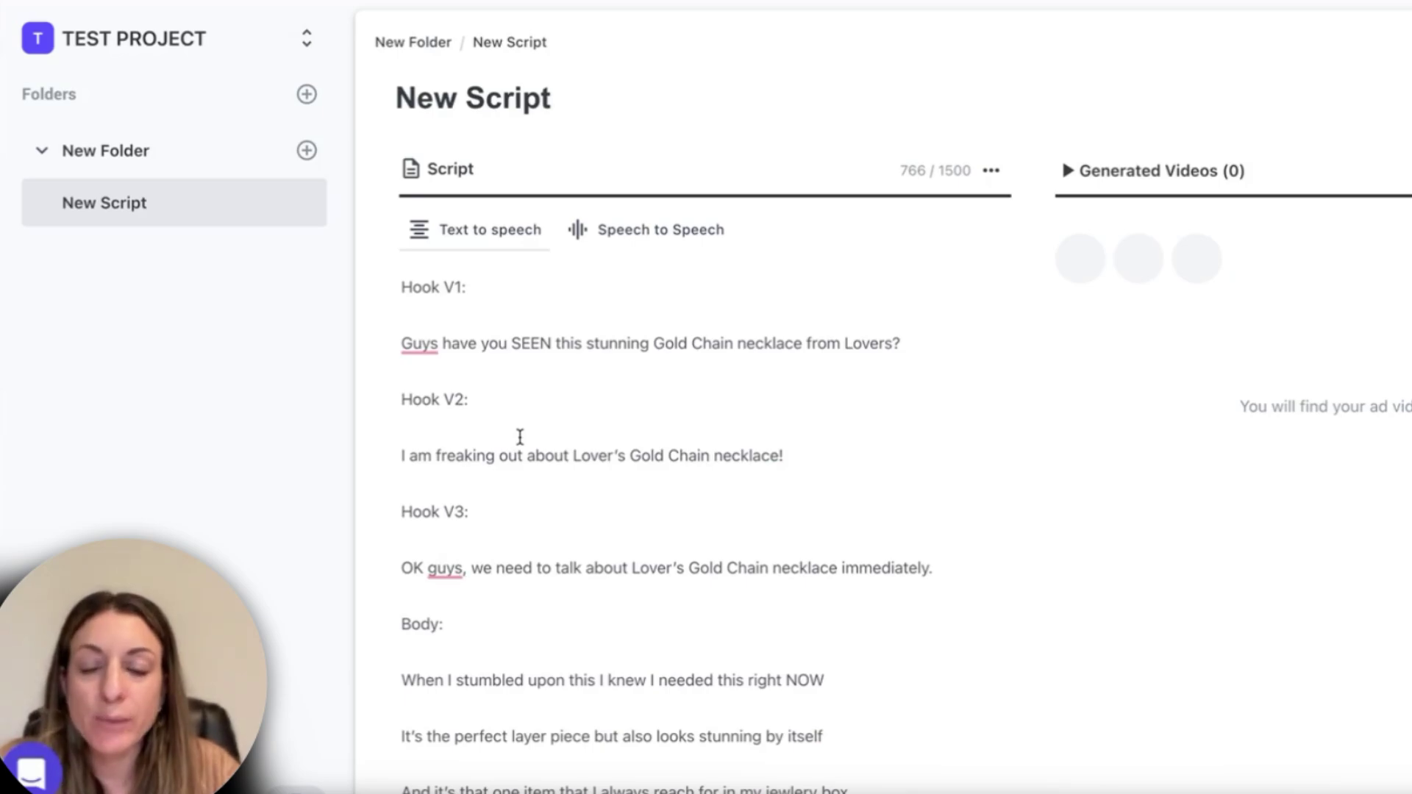
- Delete the Hook V1, Hook V2, Hook V3 and Body labels and their blank lines
left_click_drag(495, 406, 372, 399)
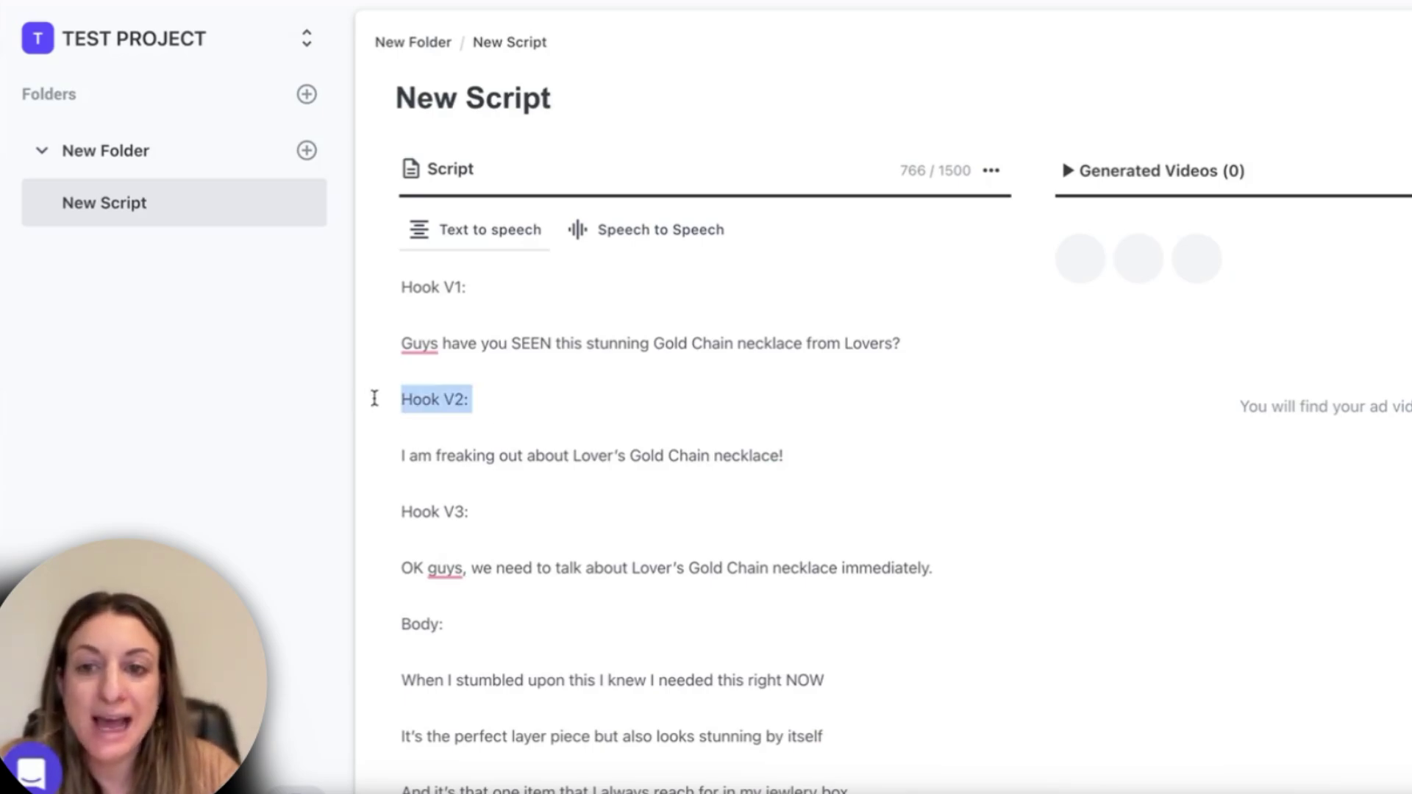
left_click(392, 342)
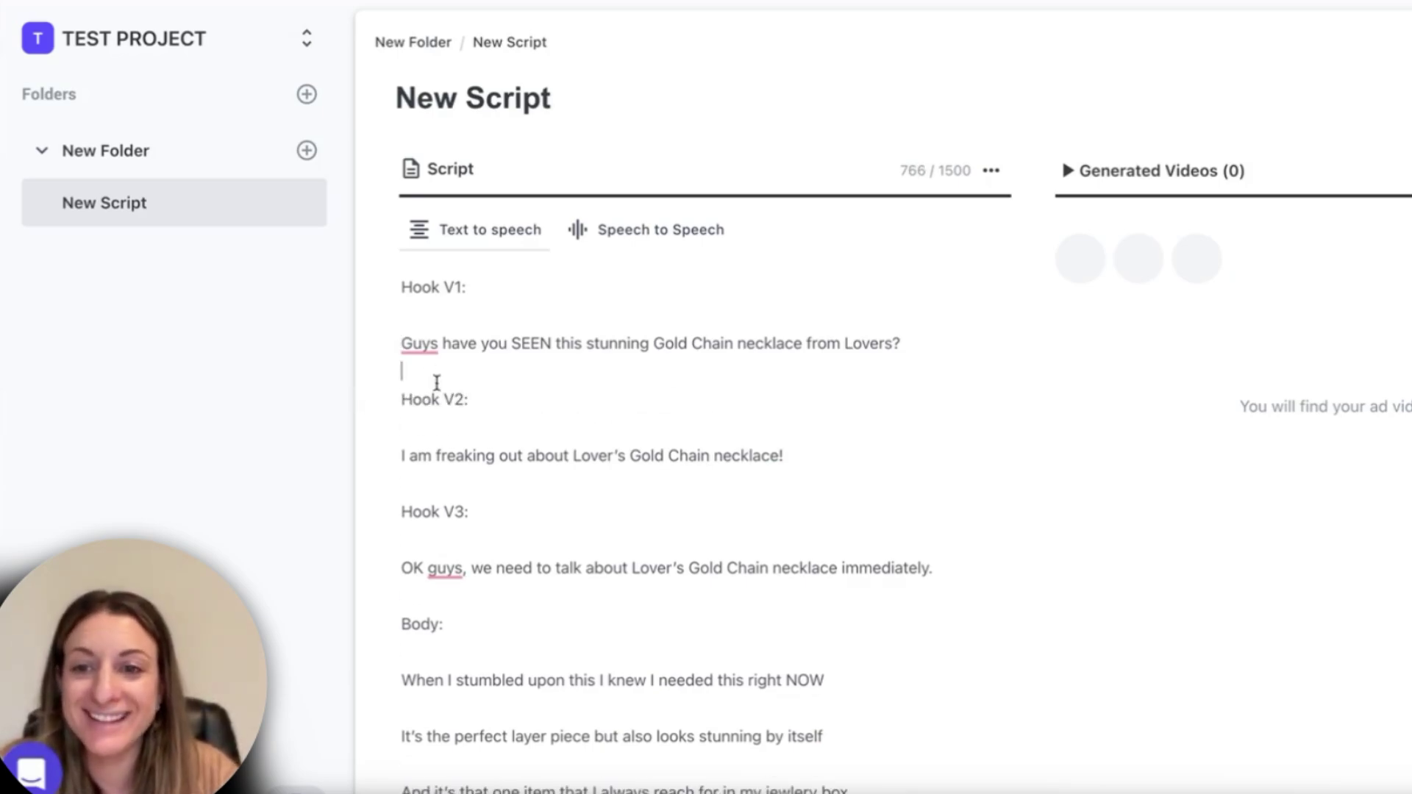
left_click_drag(401, 343, 394, 261)
key("BackSpace")
left_click_drag(490, 343, 382, 343)
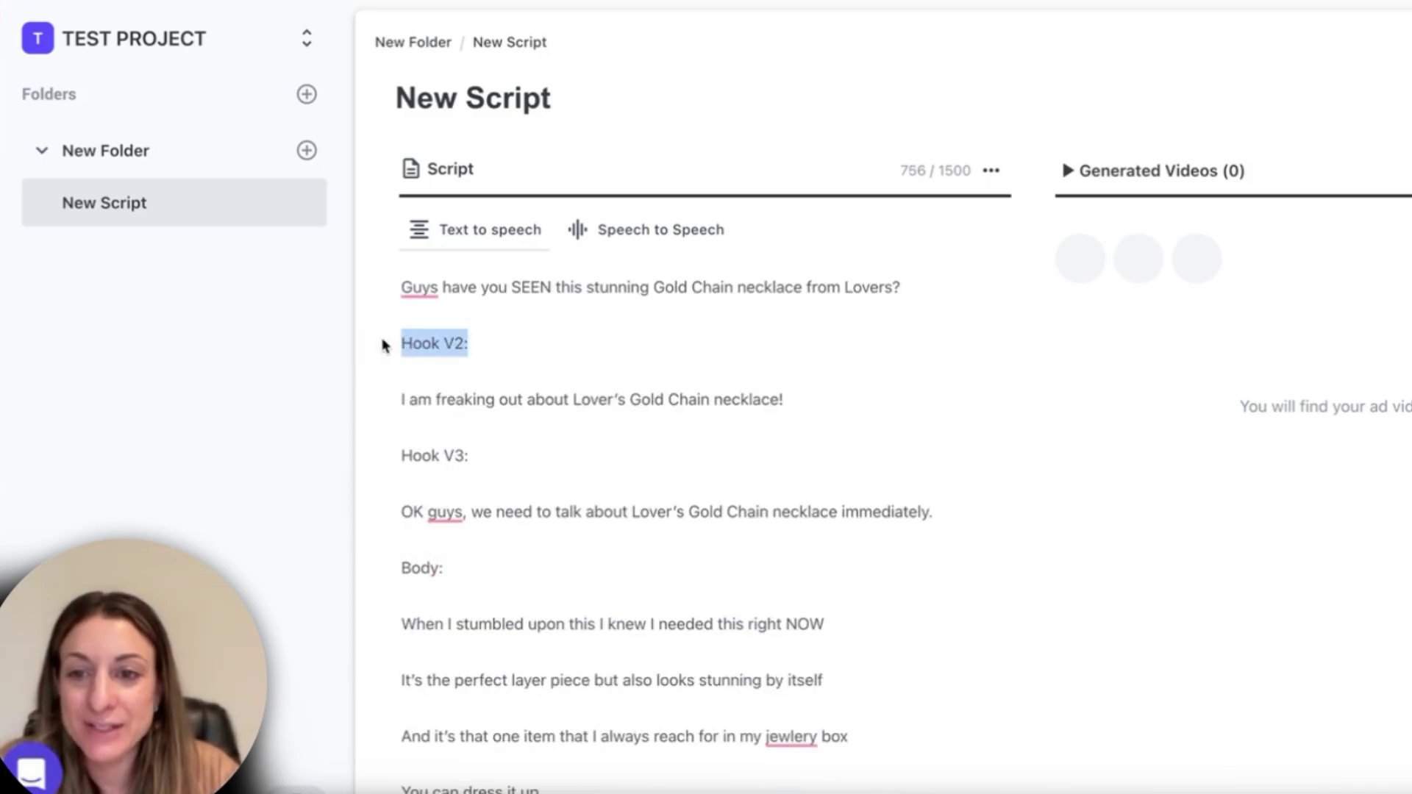
key("BackSpace")
key("ctrl+z")
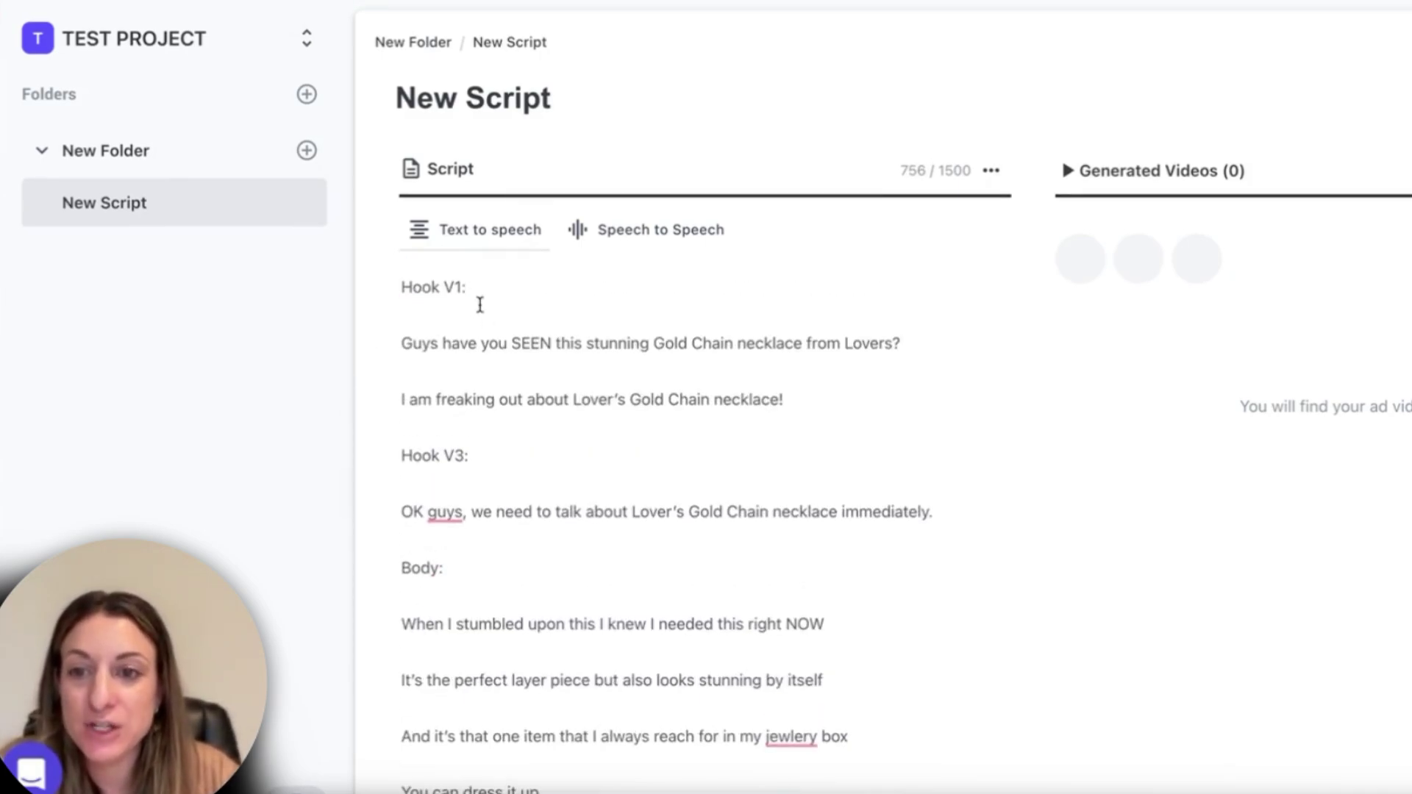
left_click_drag(479, 306, 397, 284)
key("BackSpace")
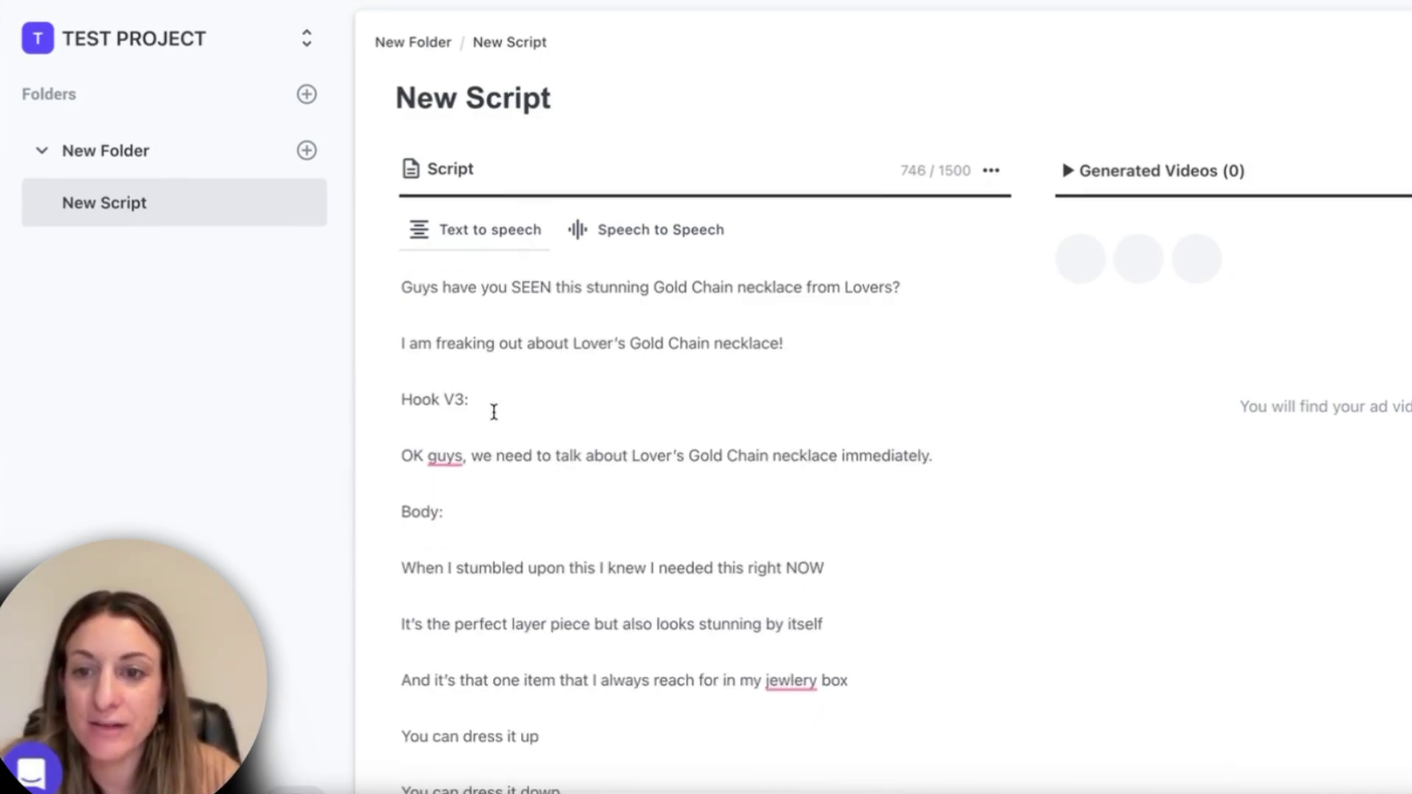
left_click_drag(492, 410, 400, 401)
key("BackSpace")
key("BackSpace")
key("BackSpace")
left_click_drag(445, 456, 400, 456)
key("BackSpace")
key("BackSpace")
key("BackSpace")
- Capitalize 'perfect' to PERFECT and end the 'by itself' line with a period
scroll(453, 513, "down", 2)
scroll(453, 512, "up", 2)
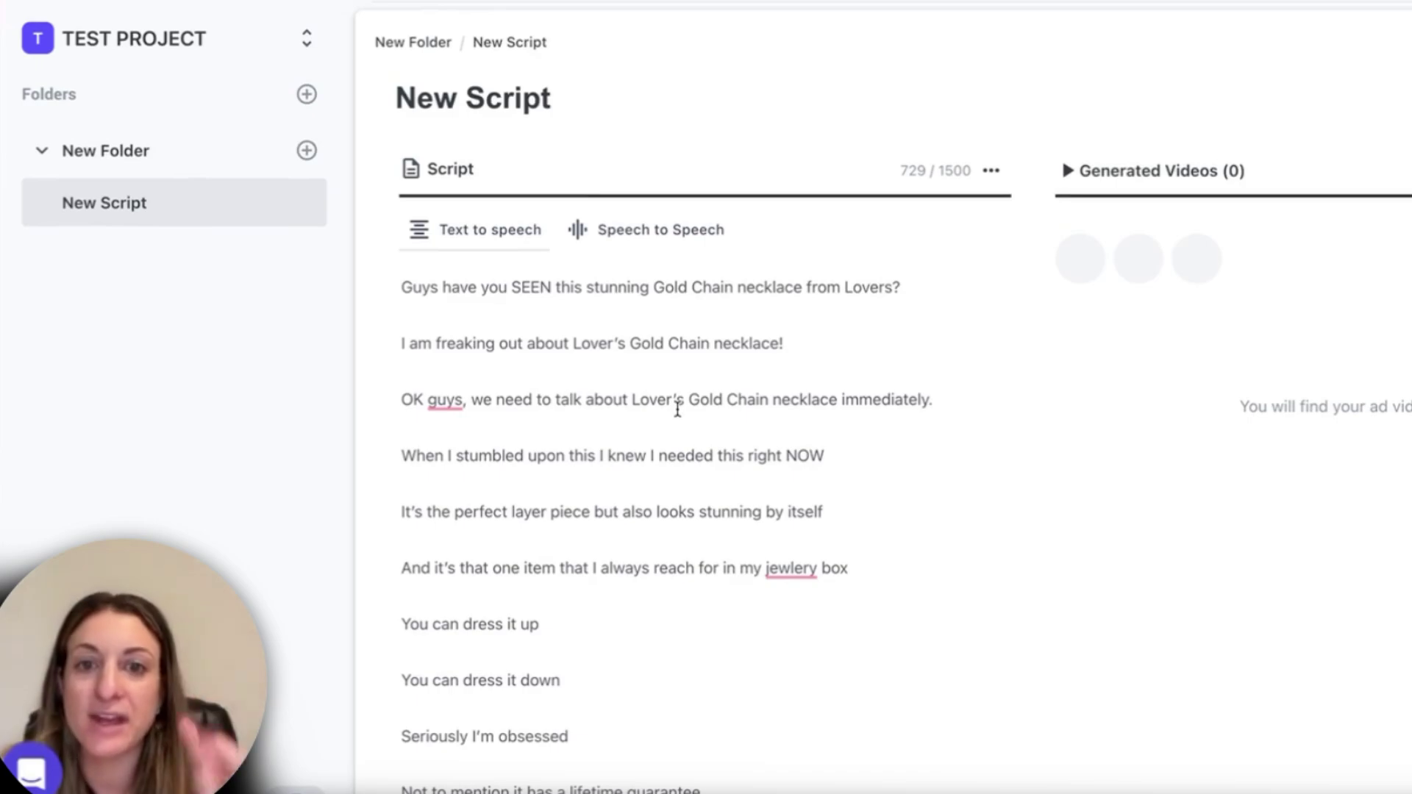
scroll(677, 410, "down", 3)
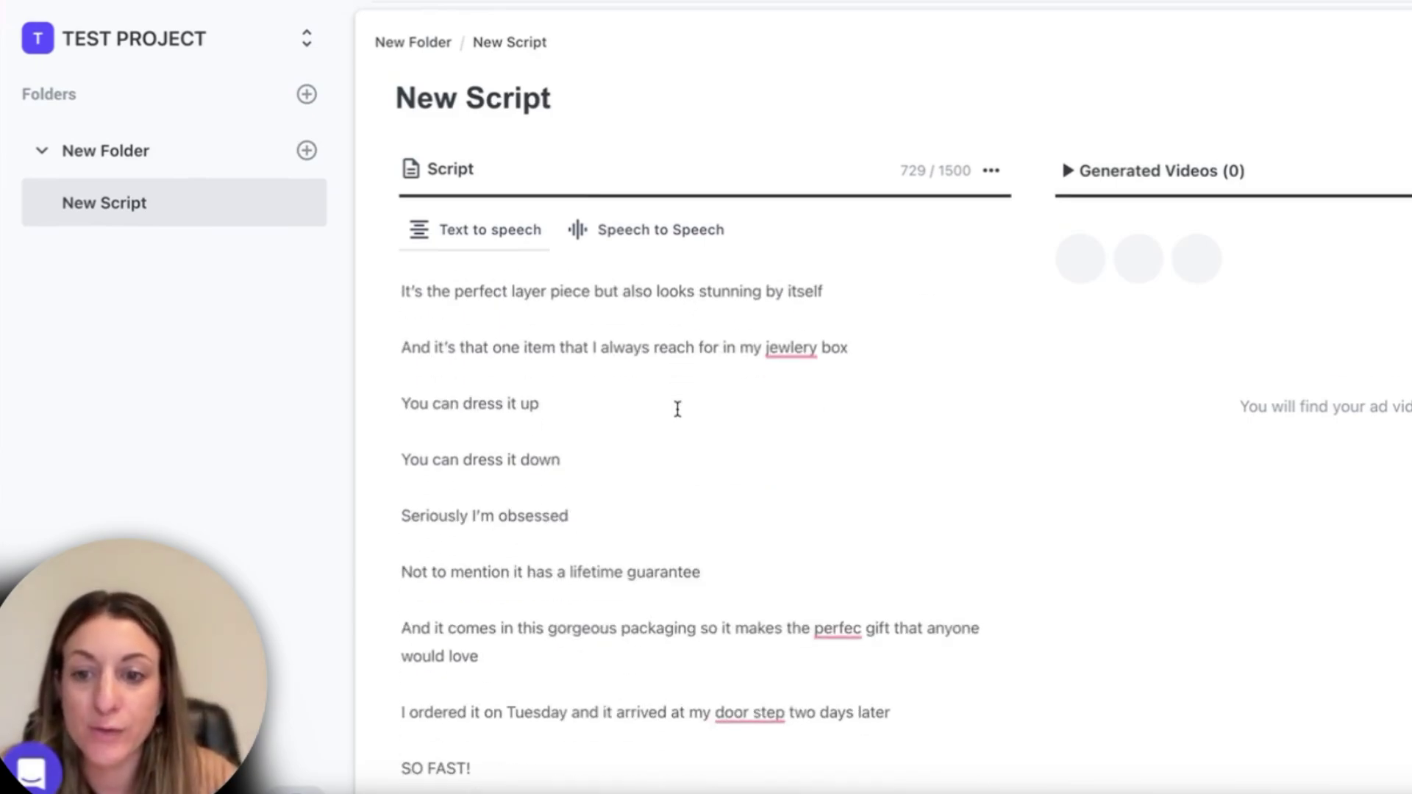
scroll(677, 410, "up", 3)
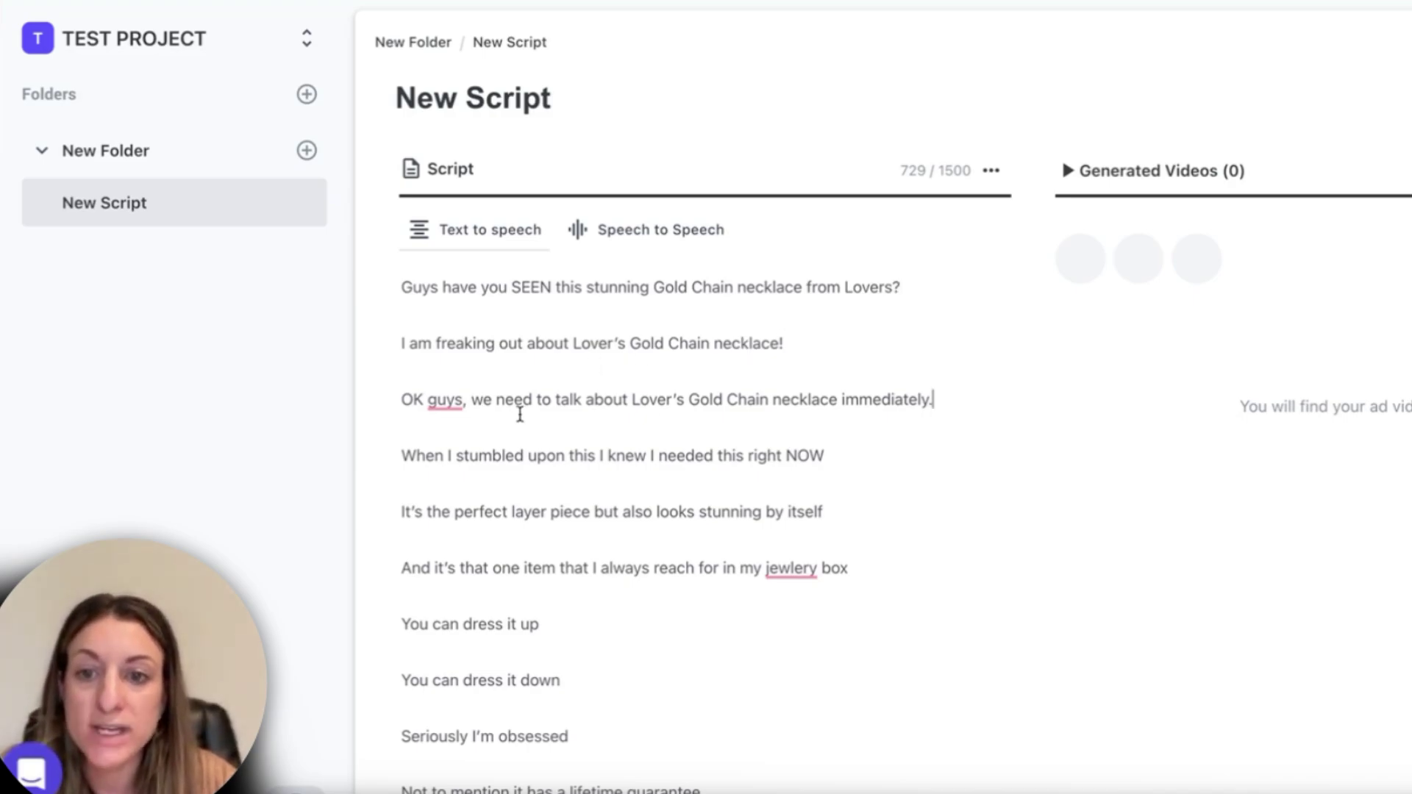
scroll(582, 448, "down", 1)
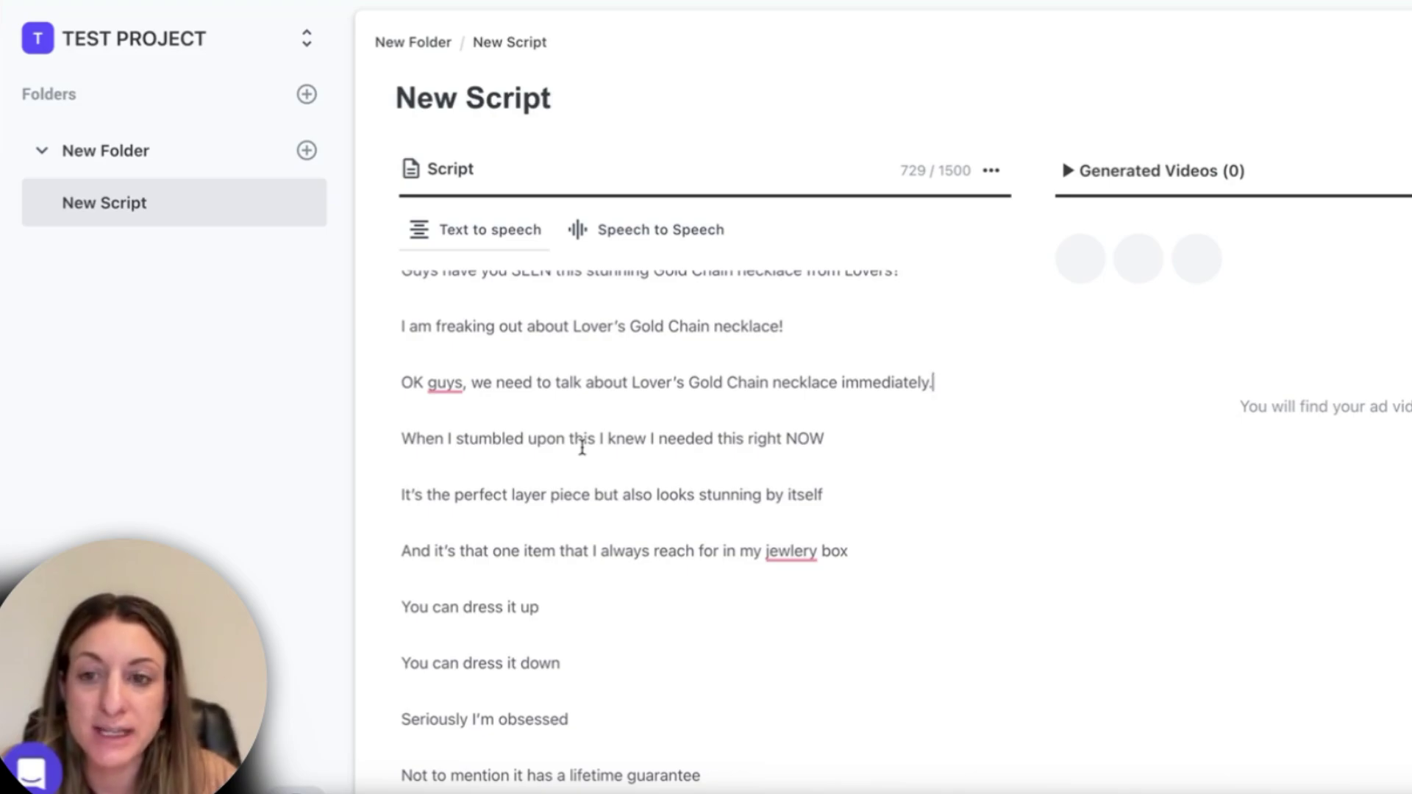
scroll(582, 447, "down", 2)
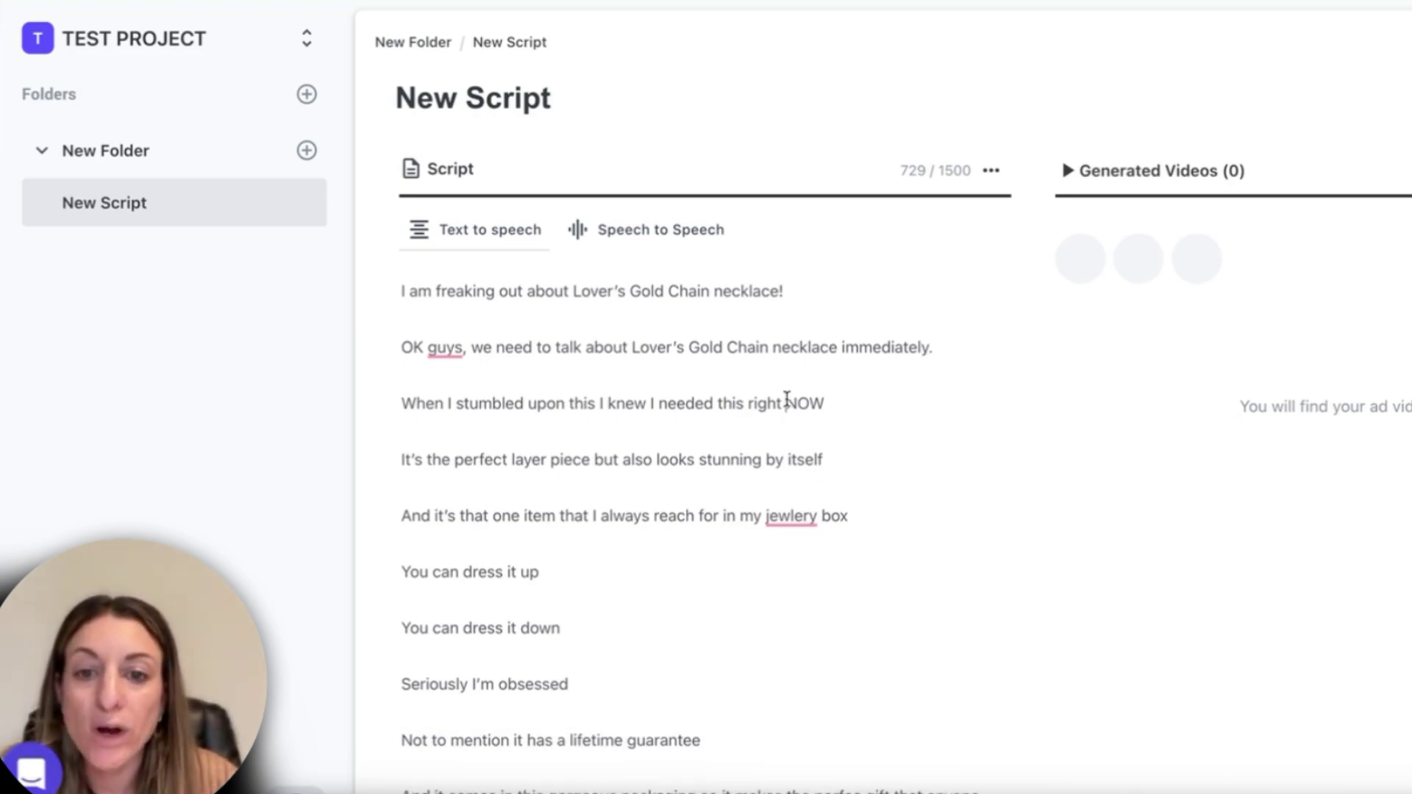
left_click_drag(787, 401, 827, 402)
left_click(831, 401)
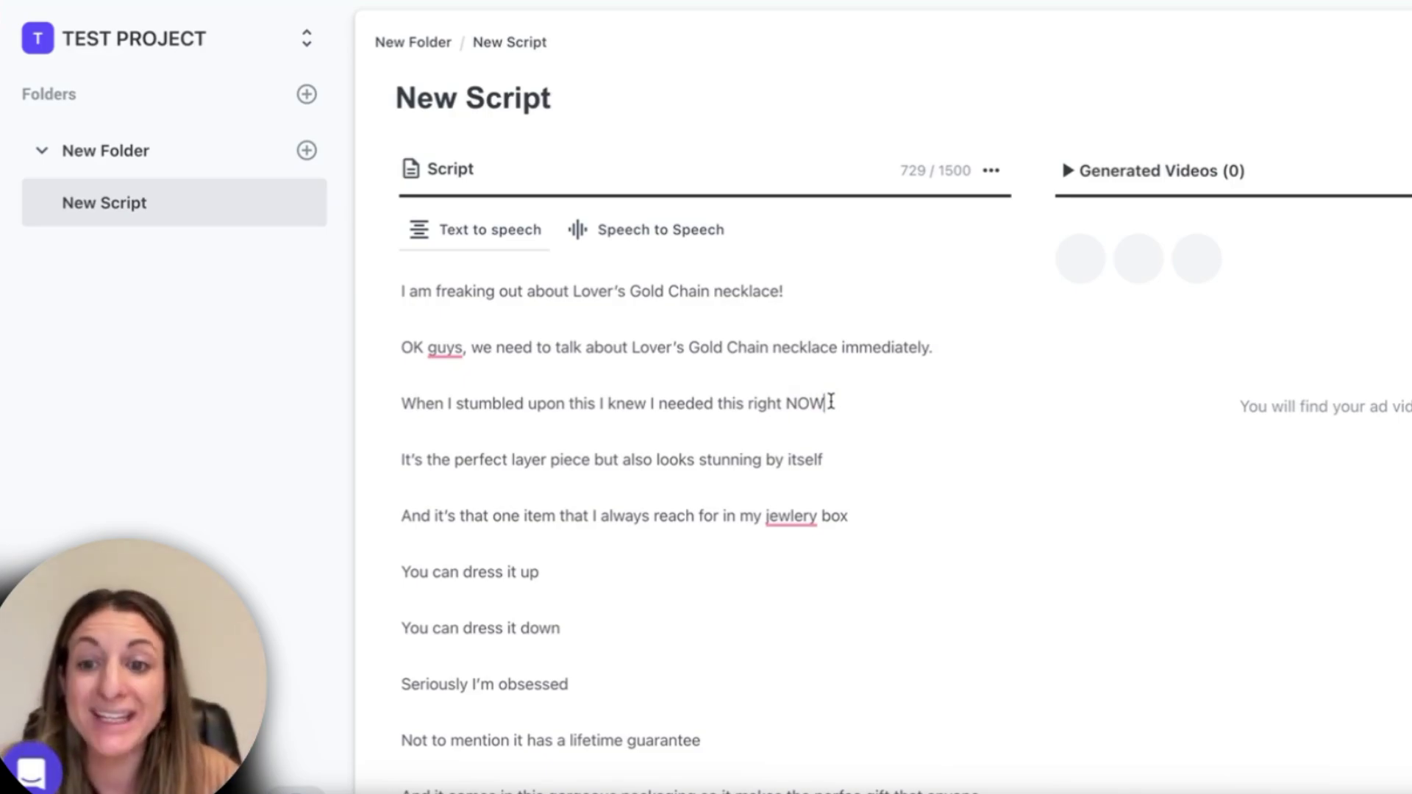
scroll(599, 483, "down", 1)
double_click(478, 432)
type("PERRF")
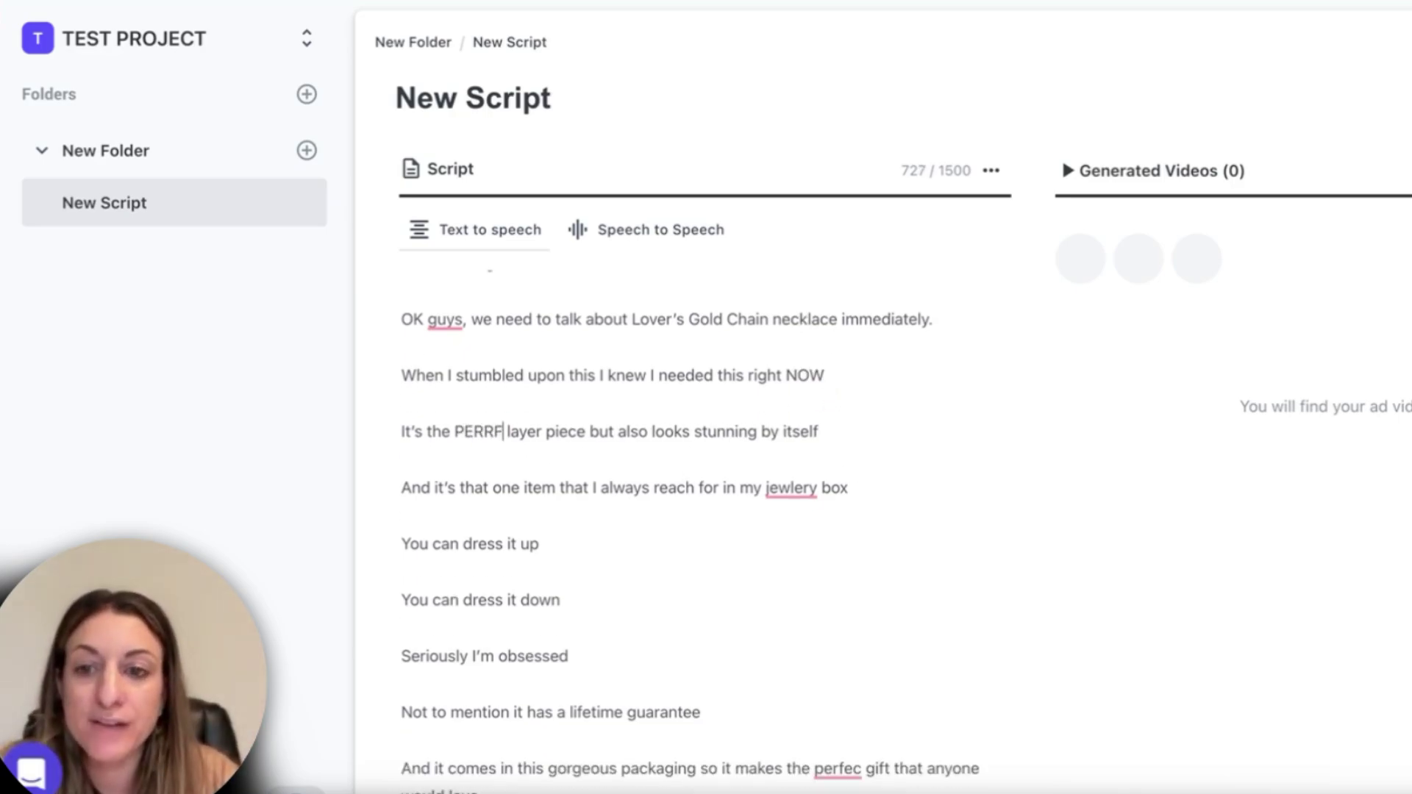
key("BackSpace")
key("BackSpace")
type("FECT")
left_click(843, 431)
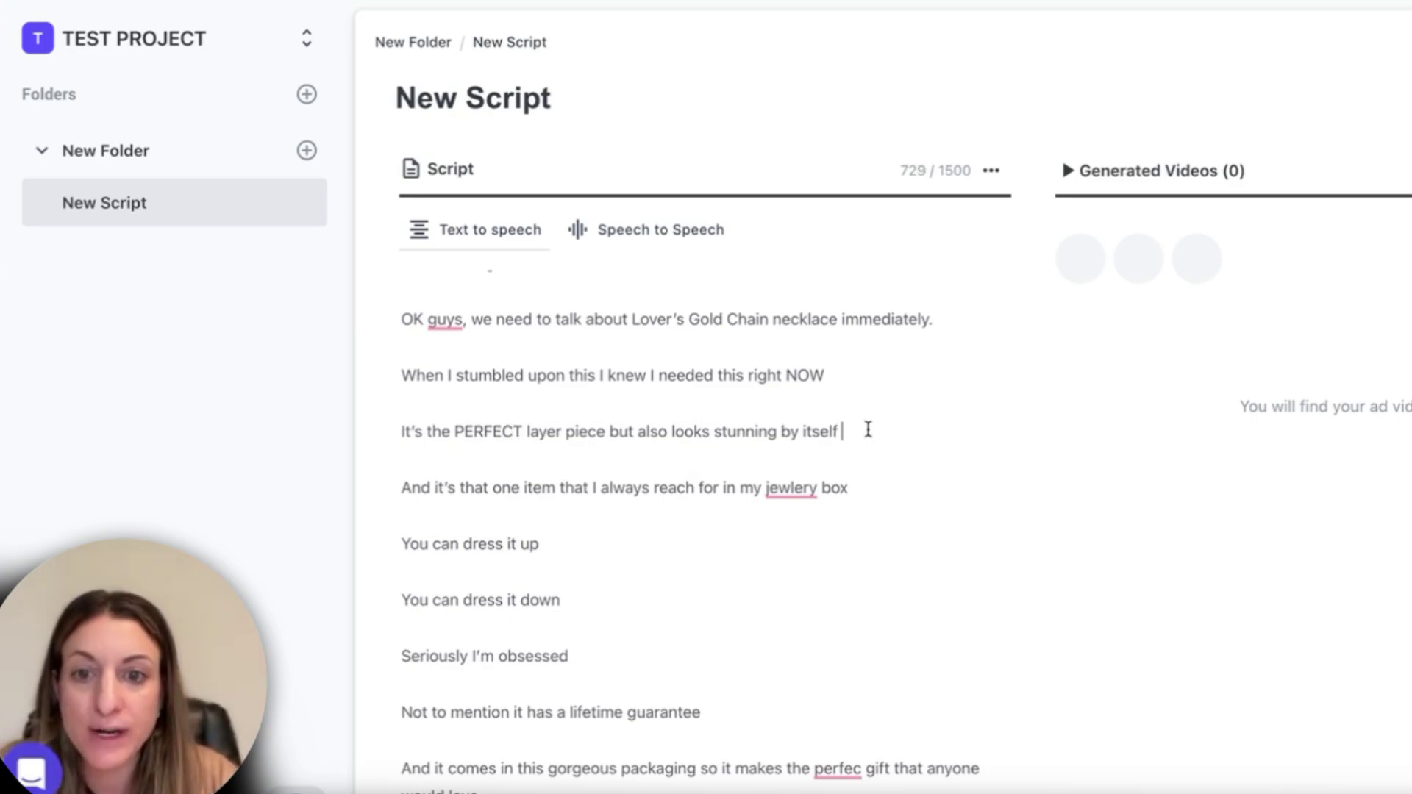
scroll(868, 430, "down", 1)
key("BackSpace")
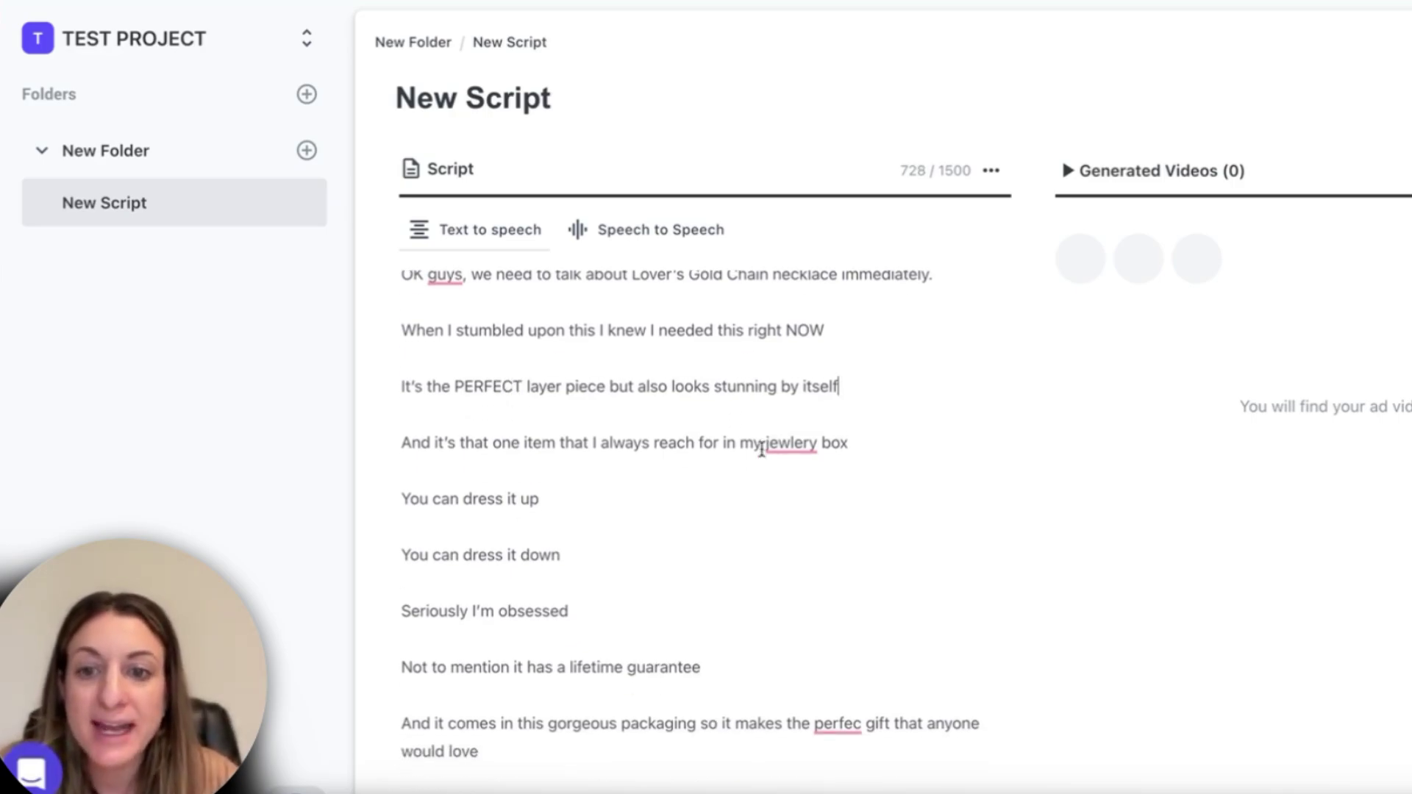
scroll(762, 450, "down", 1)
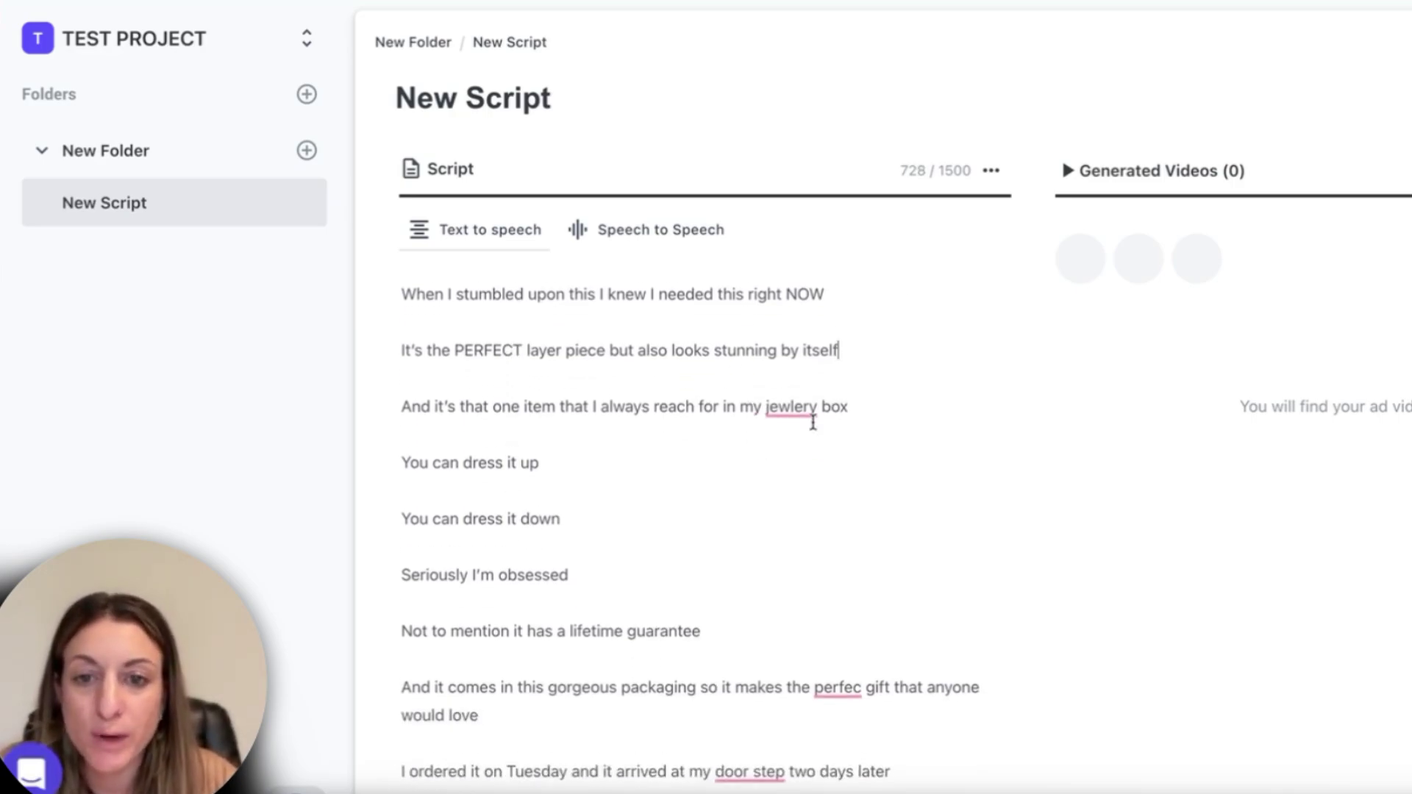
type(".")
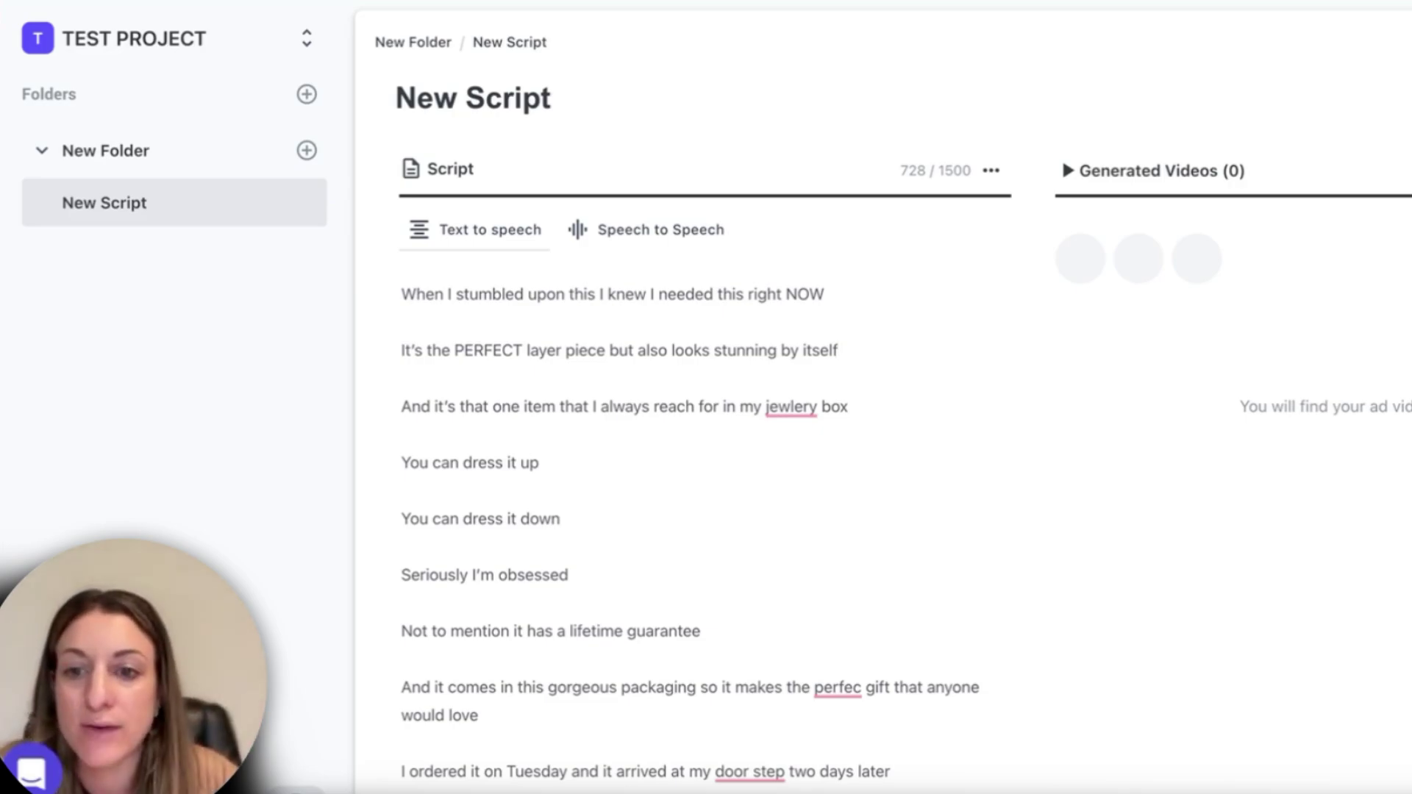
- Join the 'dress it down' and 'Seriously' lines with commas and correct 'perfec' to 'perfect'
scroll(690, 532, "down", 1)
left_click(562, 401)
type(",")
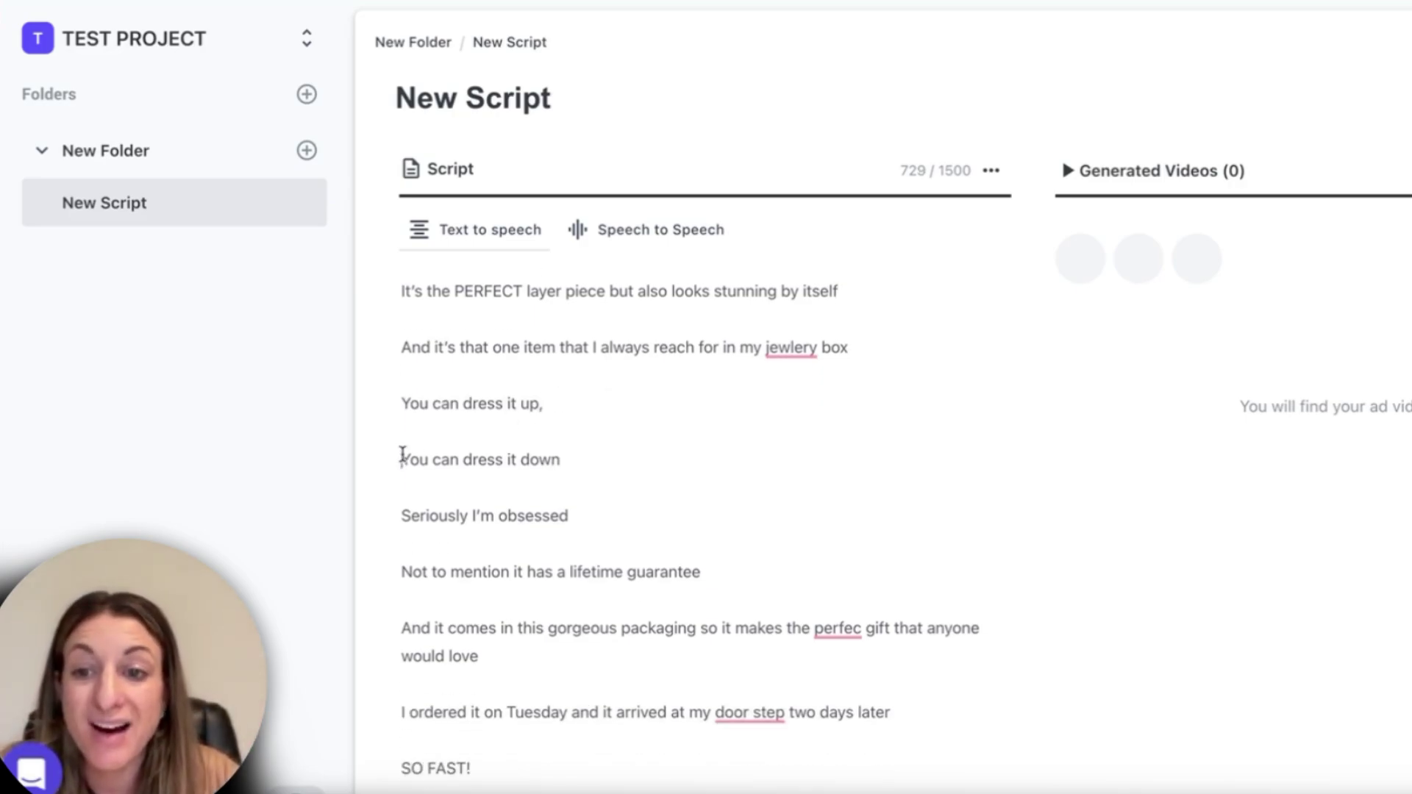
key("BackSpace")
key("BackSpace")
key("Delete")
type("you can dress it down")
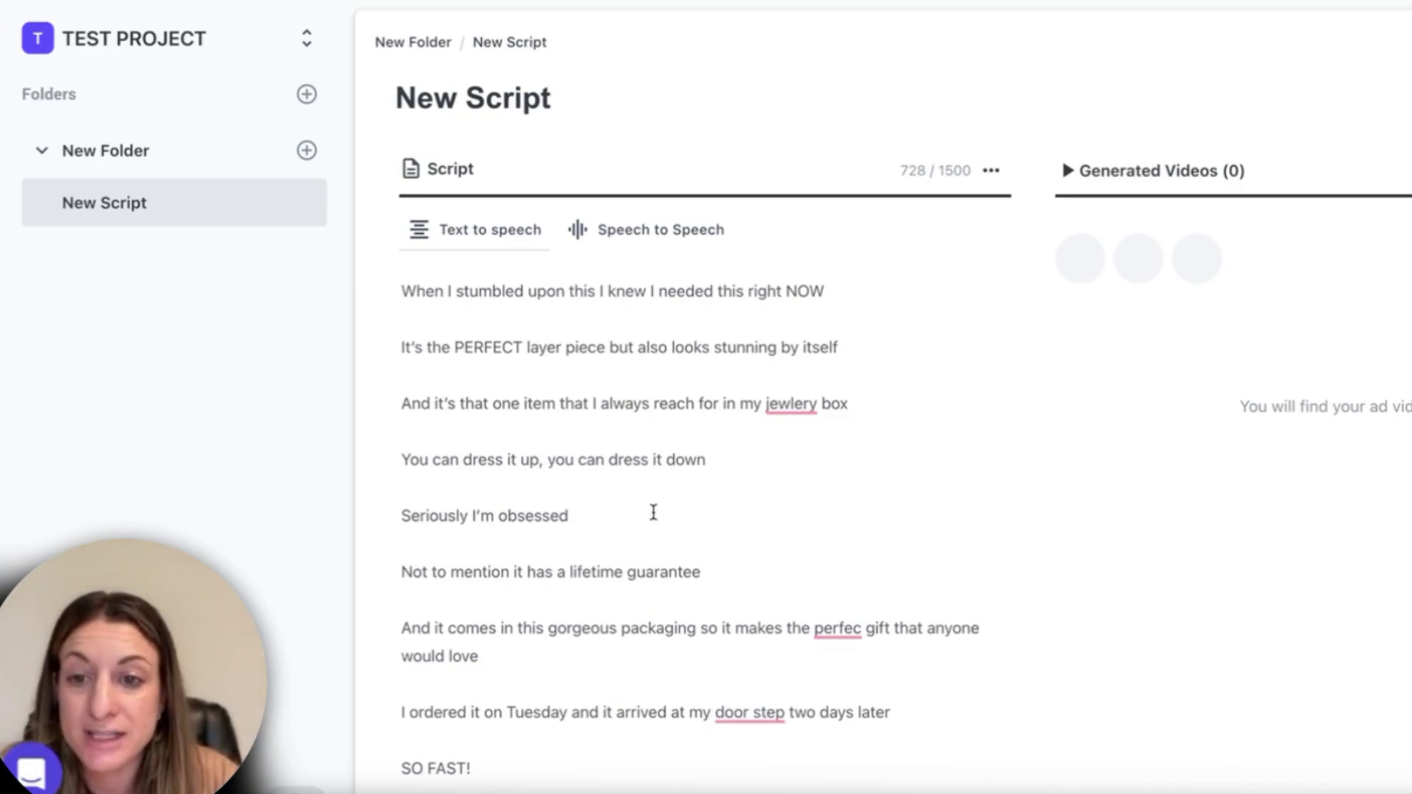
left_click(409, 514)
key("BackSpace")
key("BackSpace")
key("BackSpace")
type(", seriously I’m obsessed")
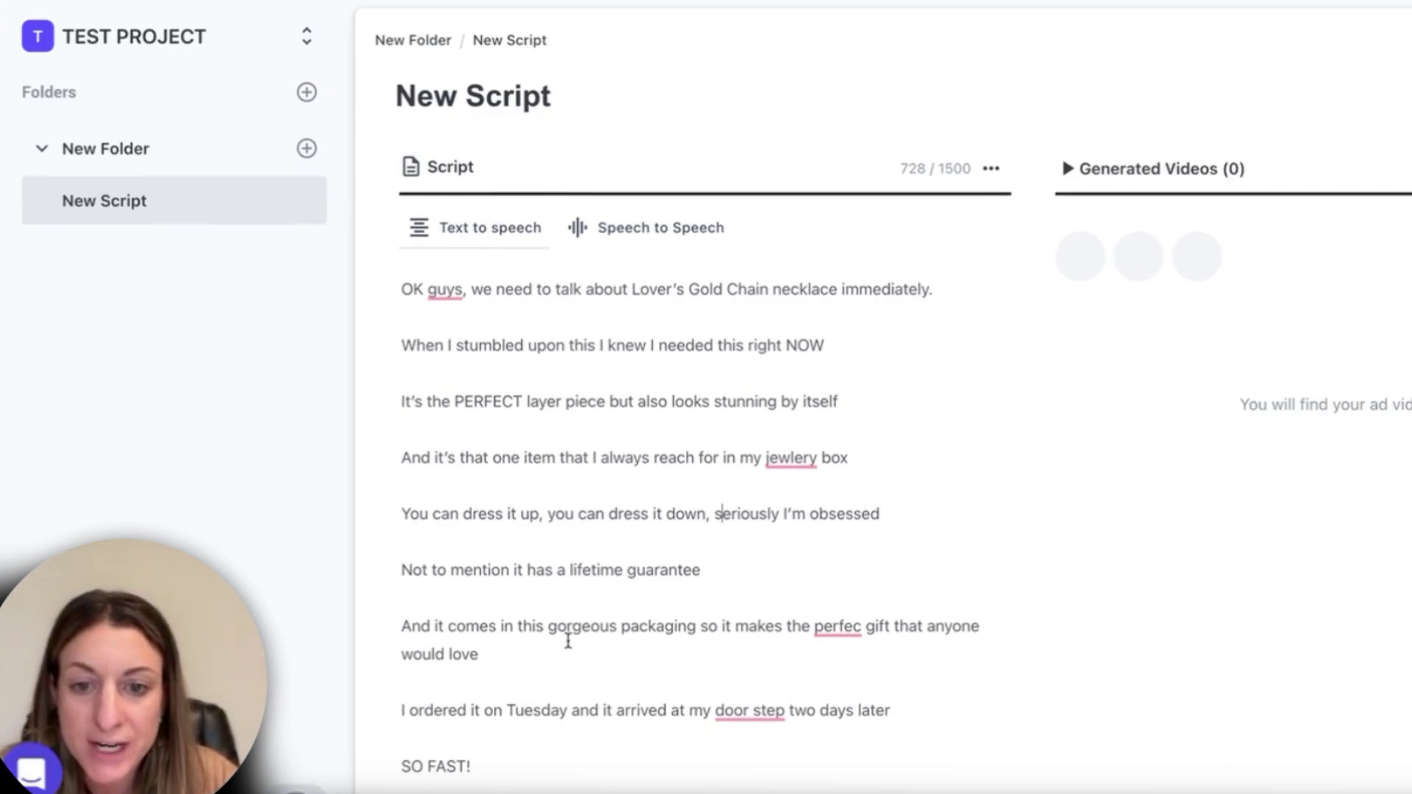
left_click(862, 629)
type("t")
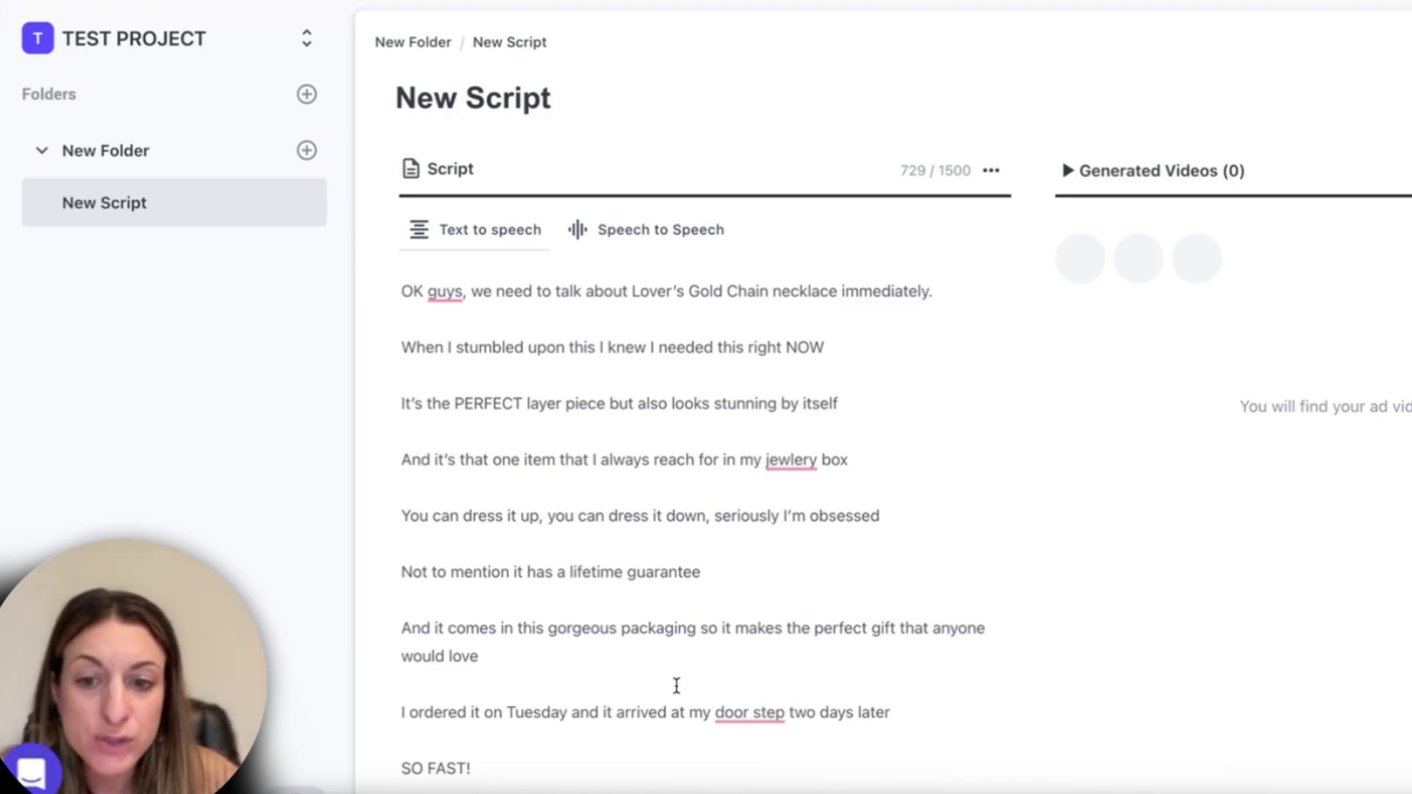
- Select the call-to-action line in the Google Doc for copying
left_click(664, 739)
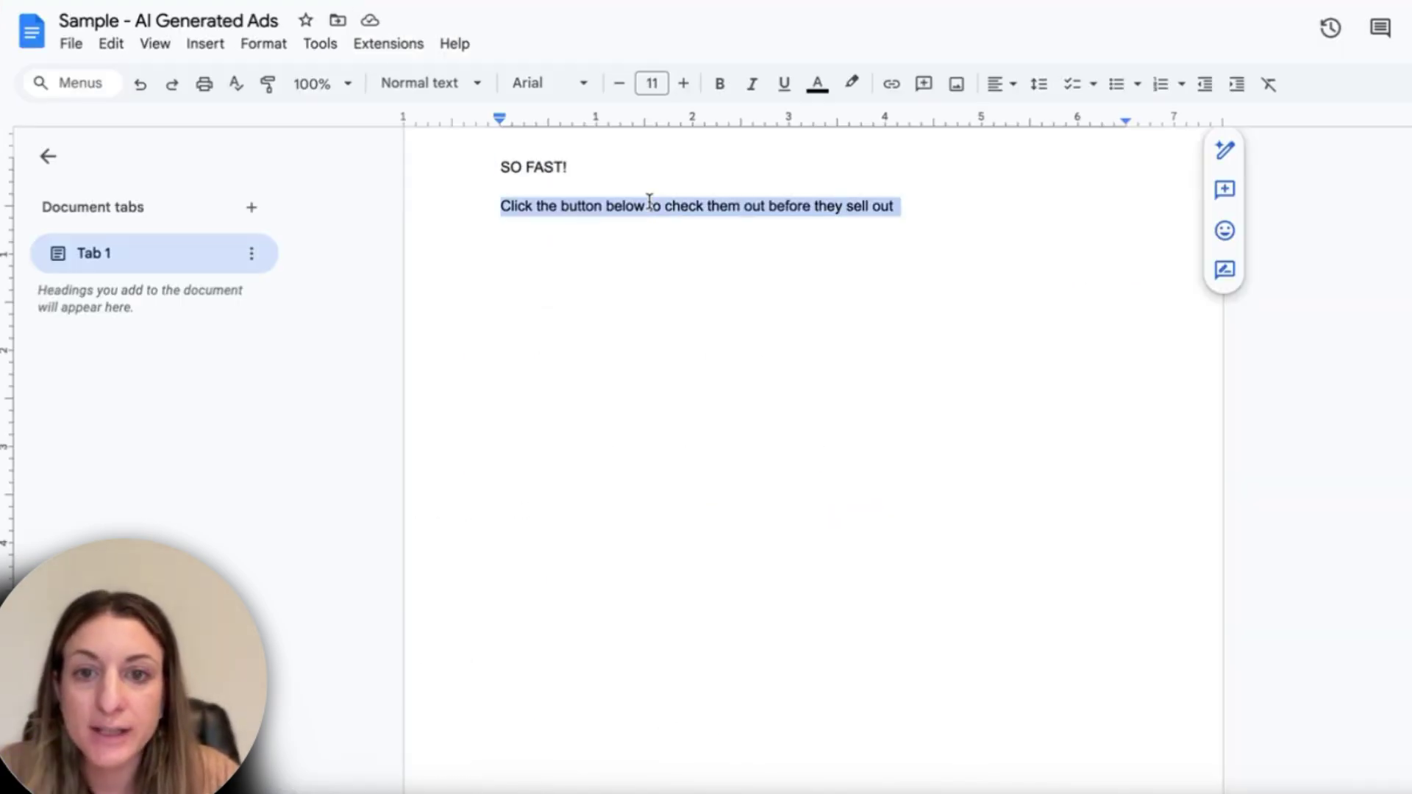
left_click(647, 200)
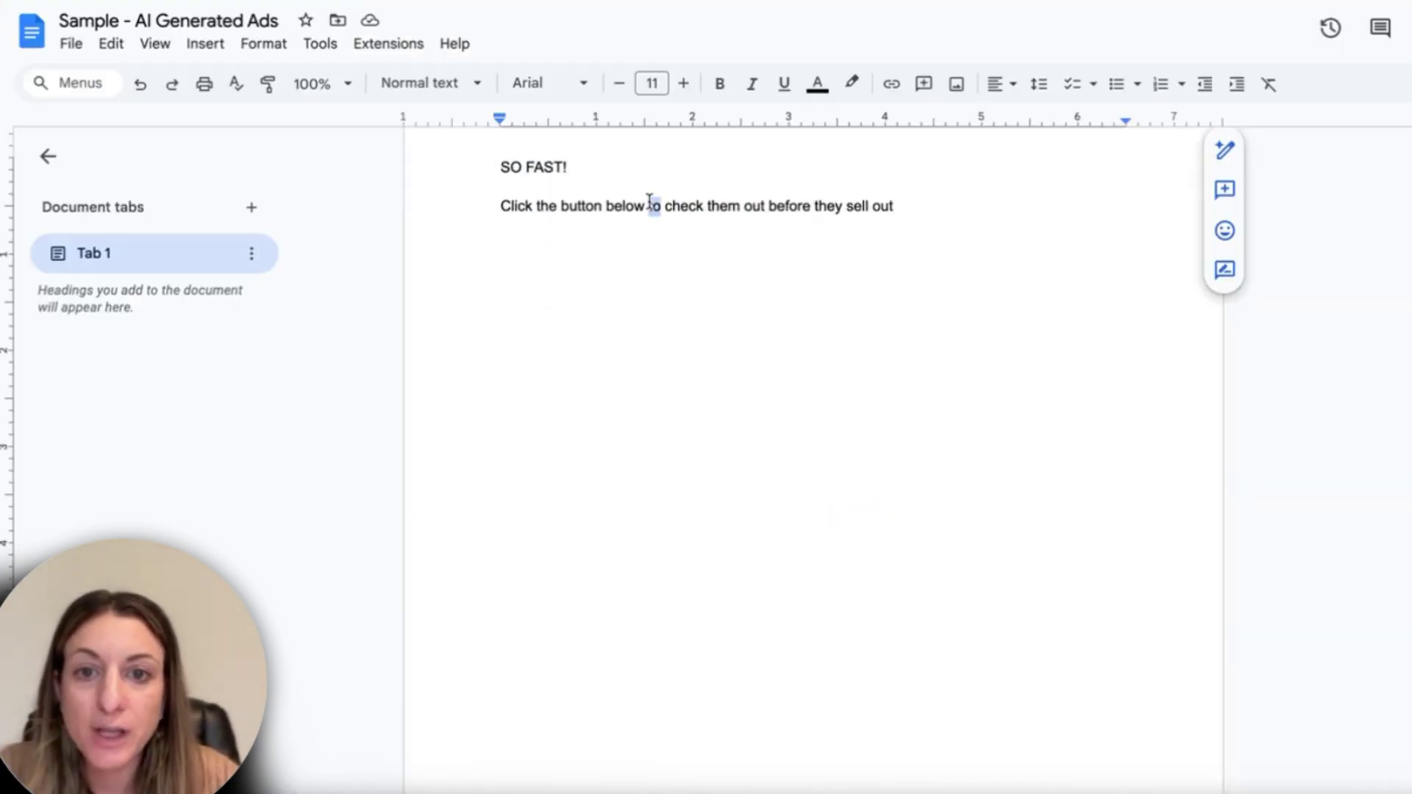
triple_click(649, 200)
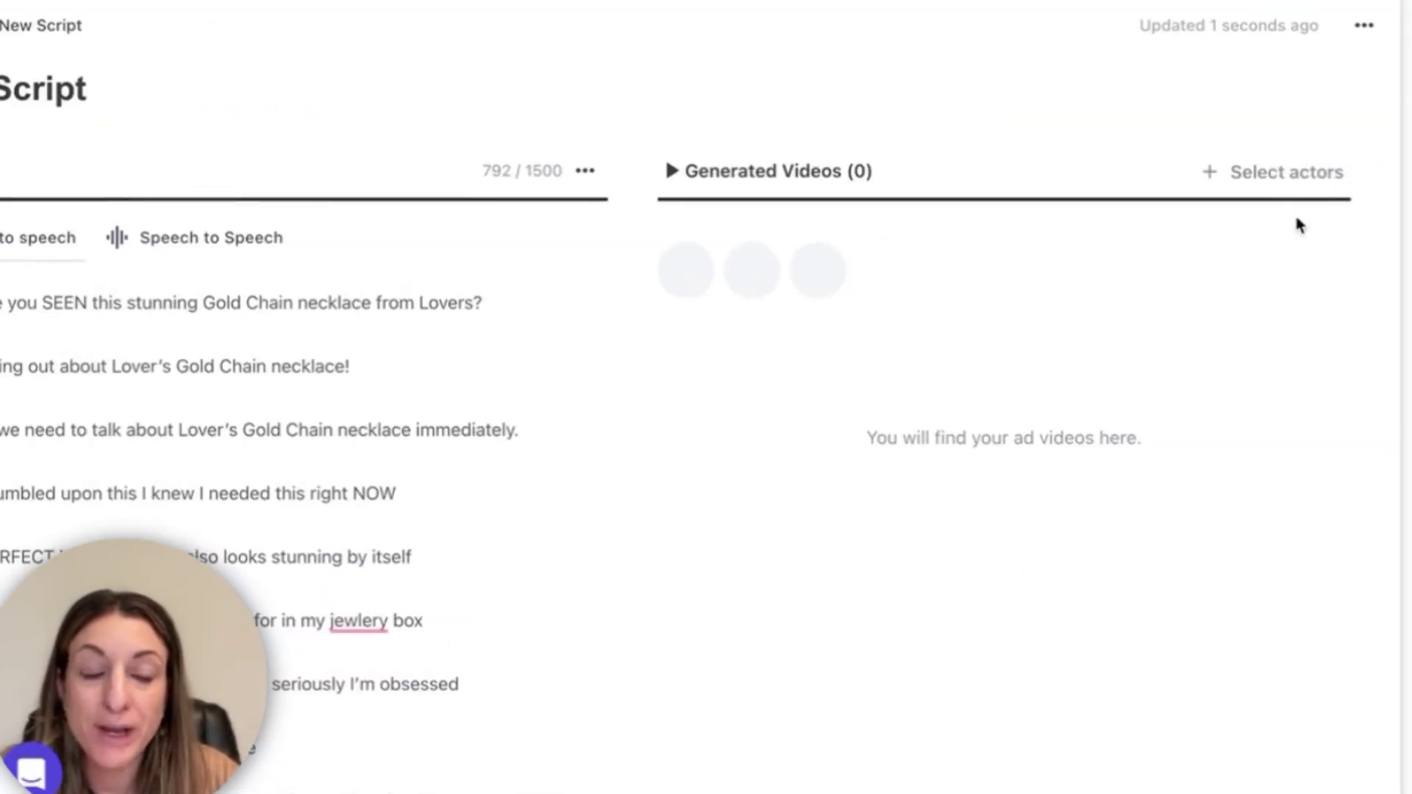
- Browse the actor grid, select Angela as the ad's actor, and confirm with NEXT
left_click(1287, 173)
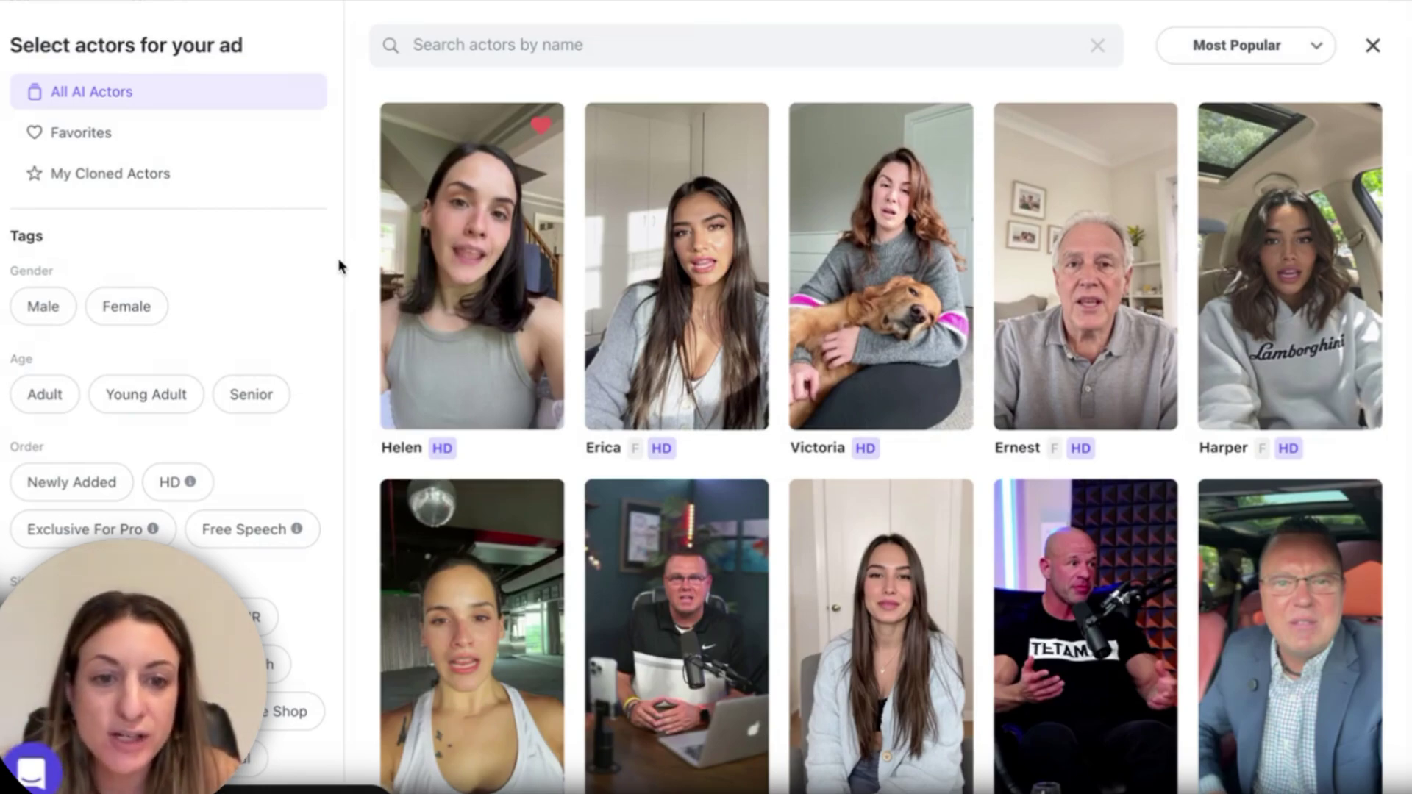
scroll(338, 266, "down", 3)
scroll(342, 221, "up", 3)
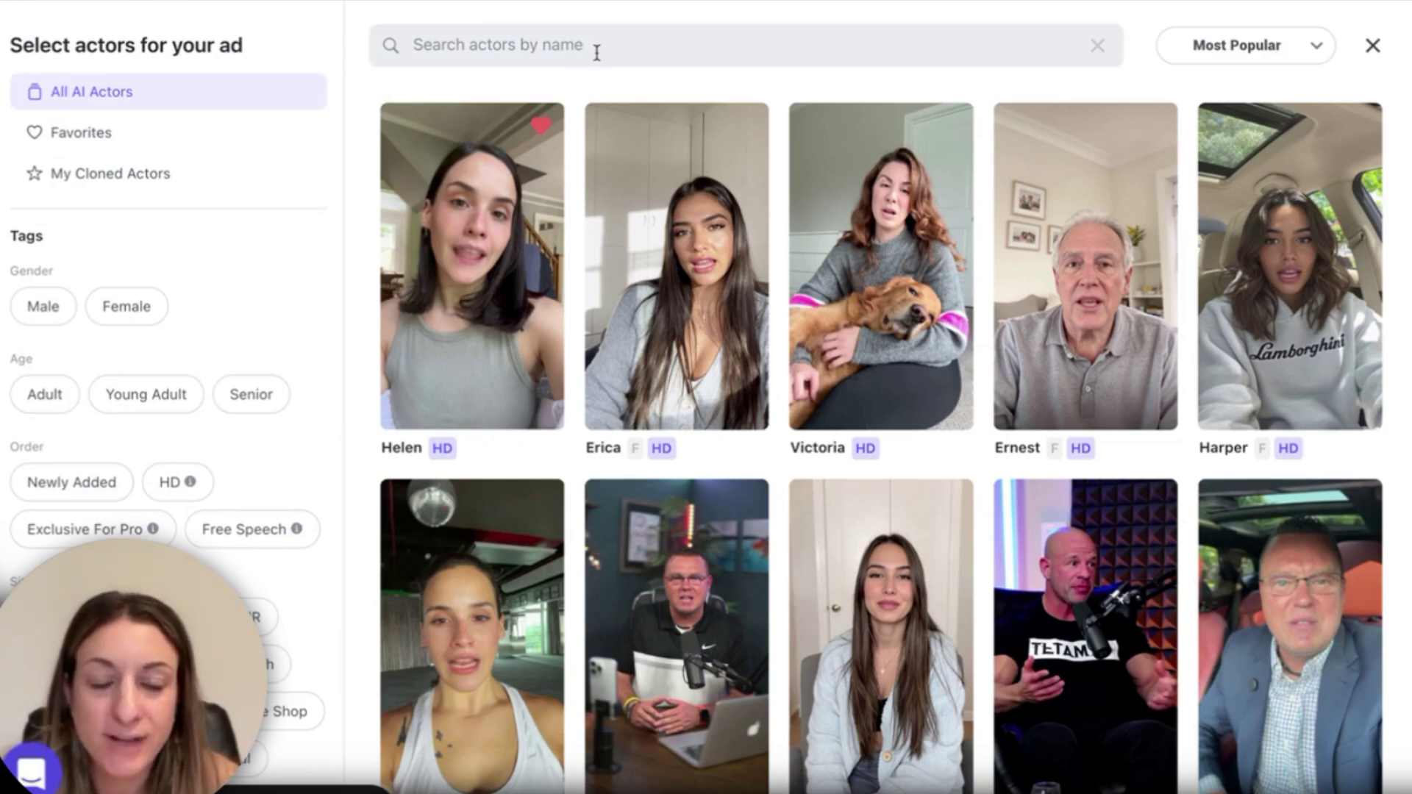
mouse_move(684, 221)
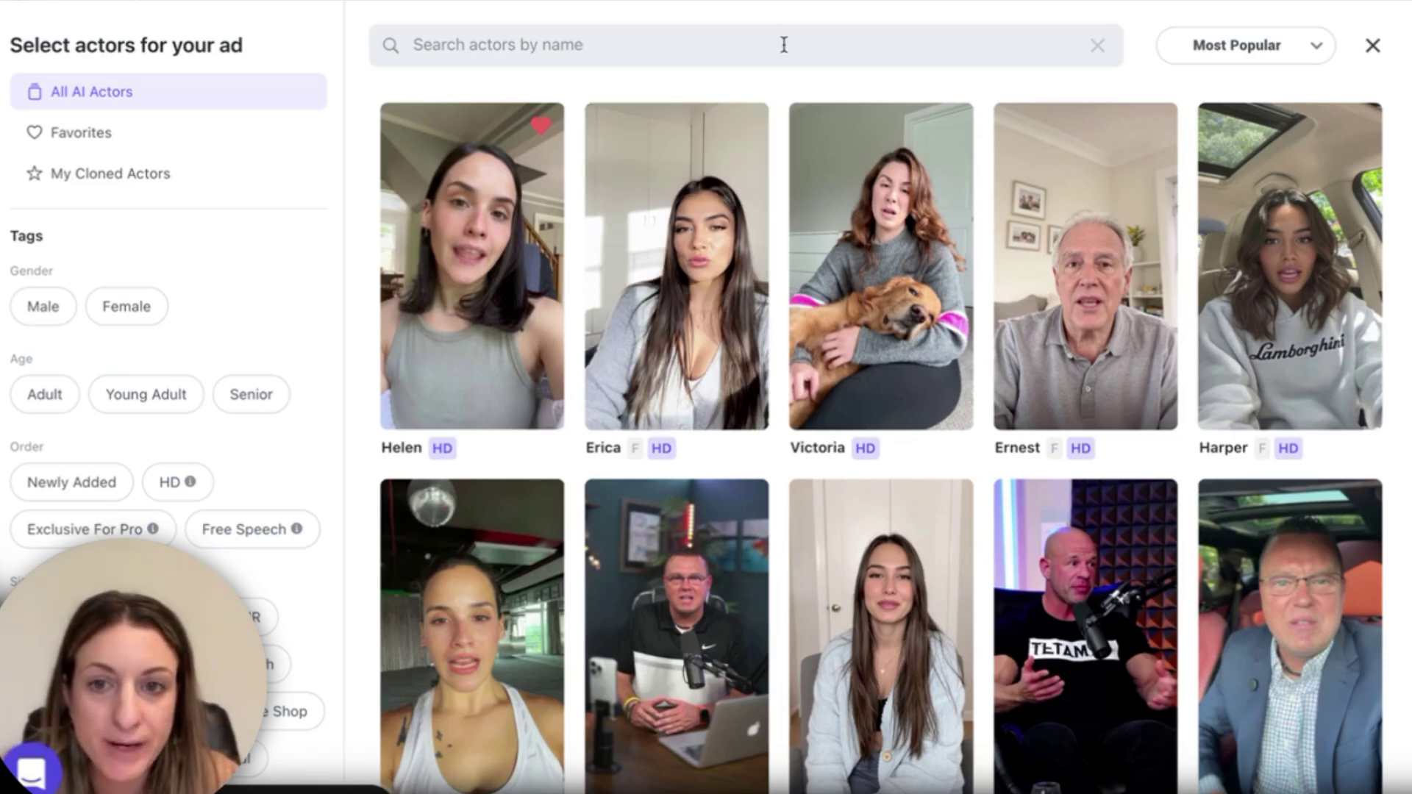
scroll(1375, 491, "down", 15)
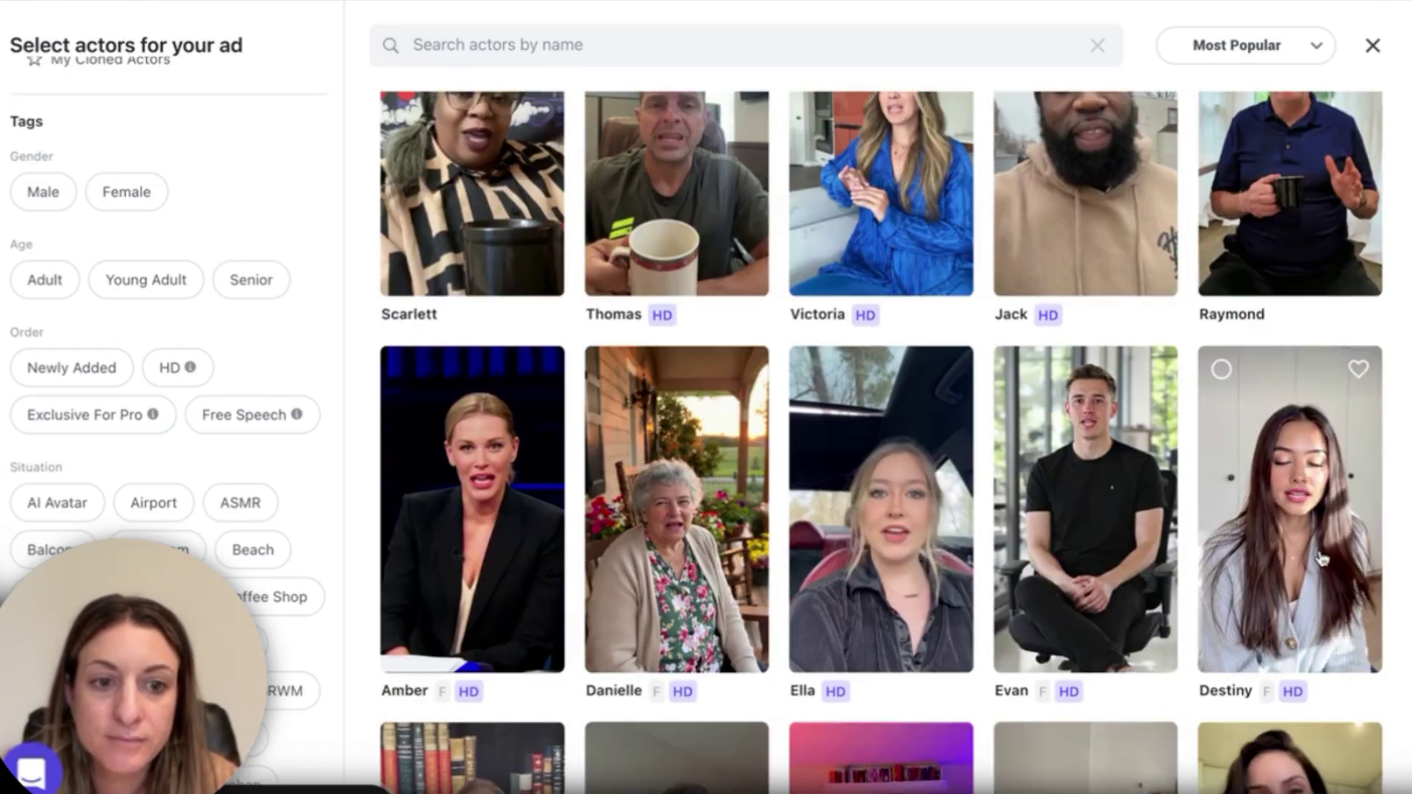
scroll(1404, 486, "down", 8)
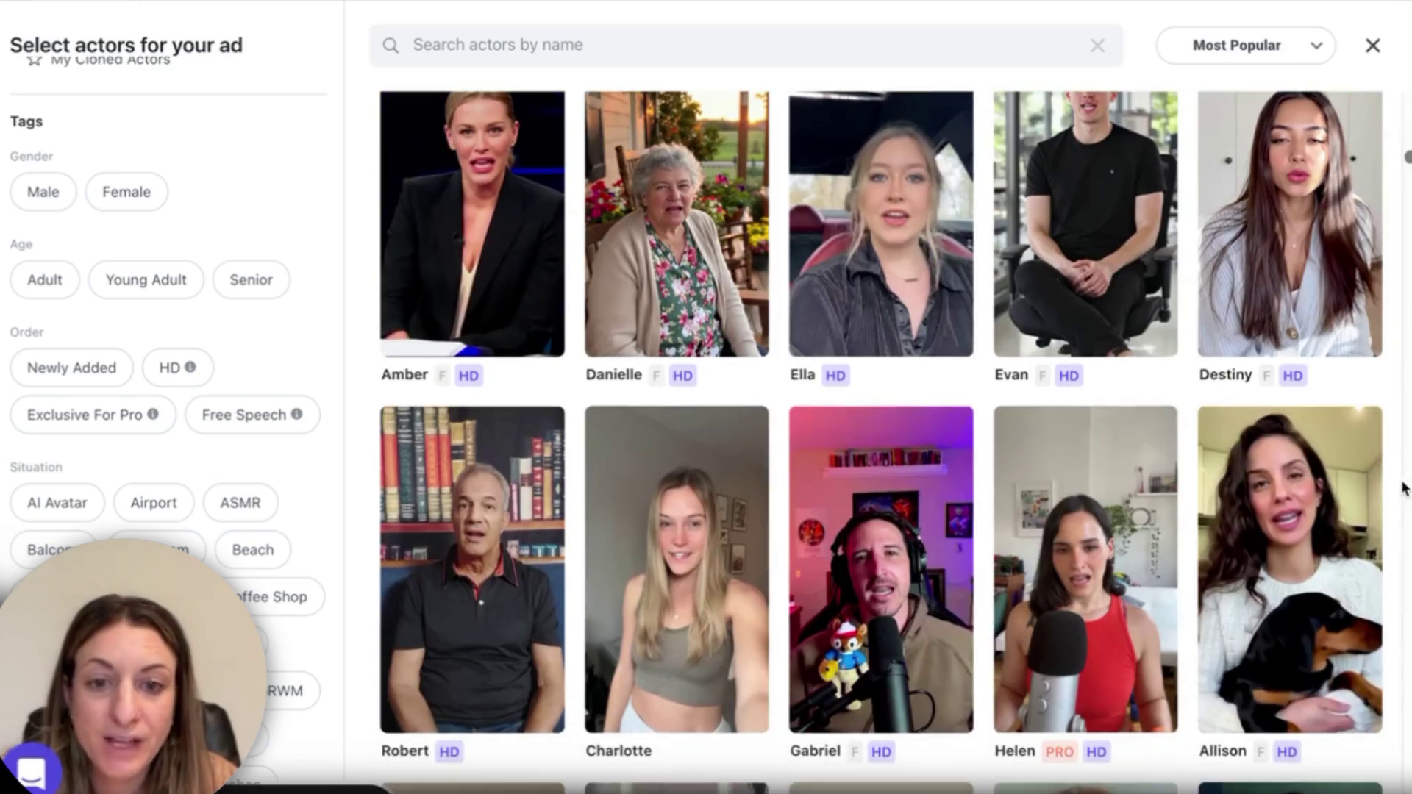
scroll(1404, 486, "down", 3)
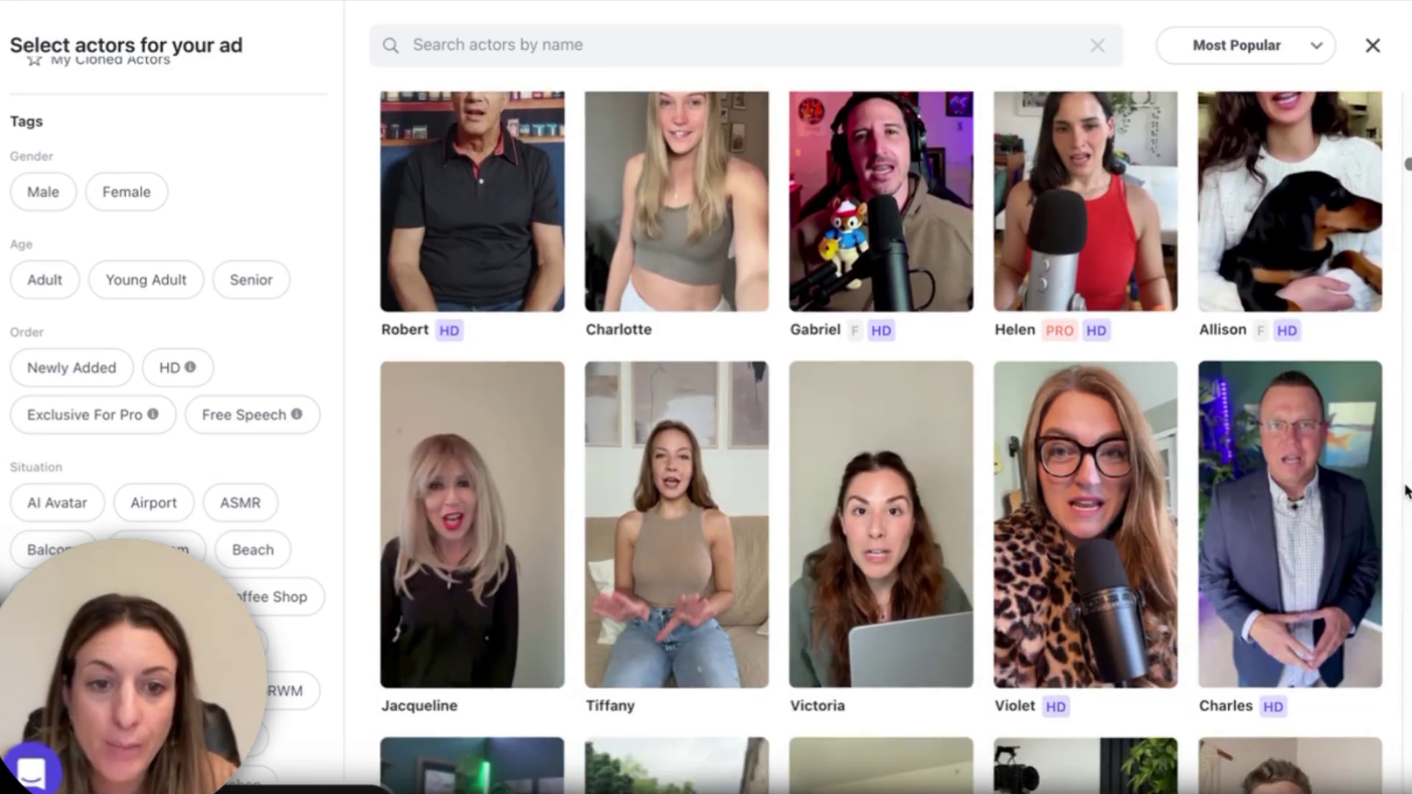
scroll(1407, 491, "down", 10)
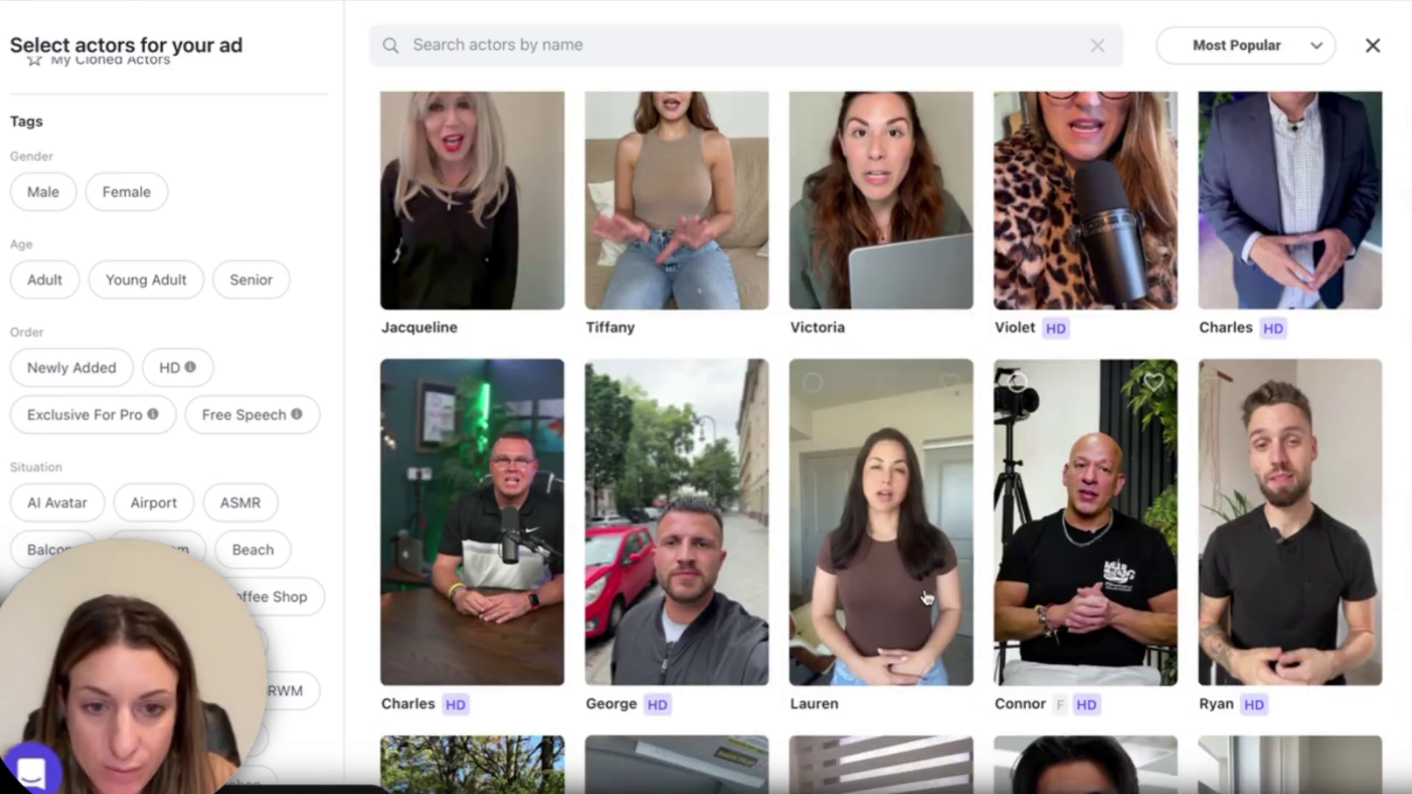
scroll(1408, 550, "down", 2)
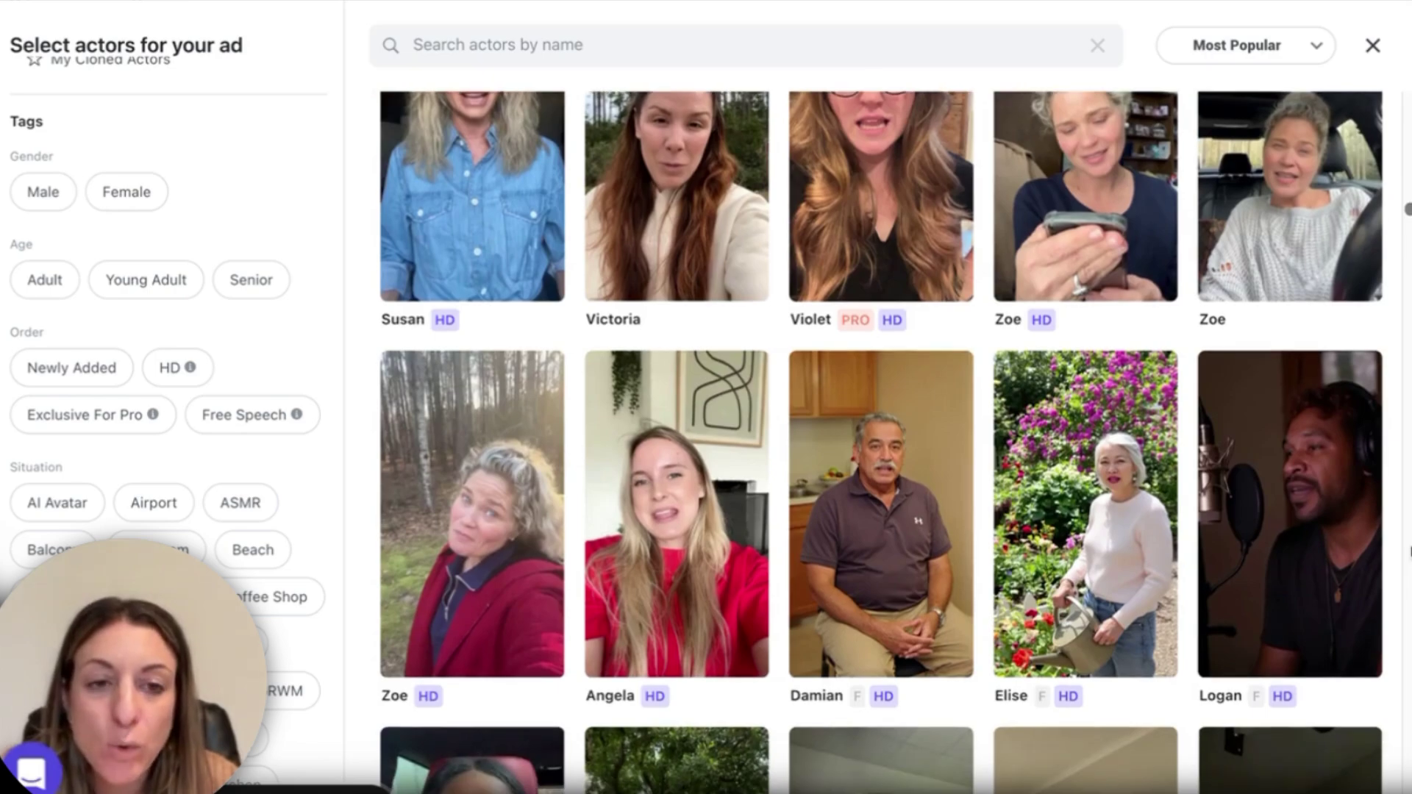
left_click(750, 398)
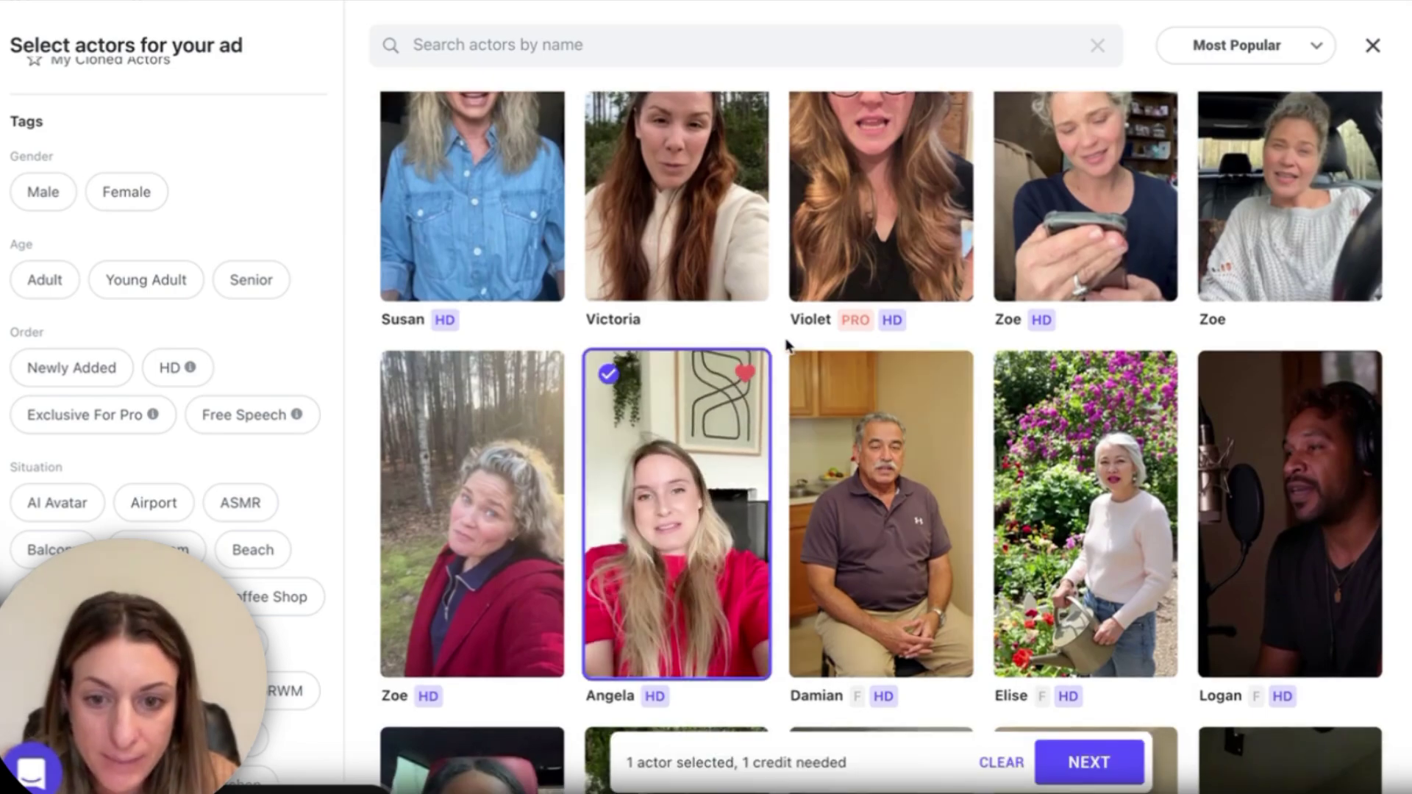
left_click(1088, 763)
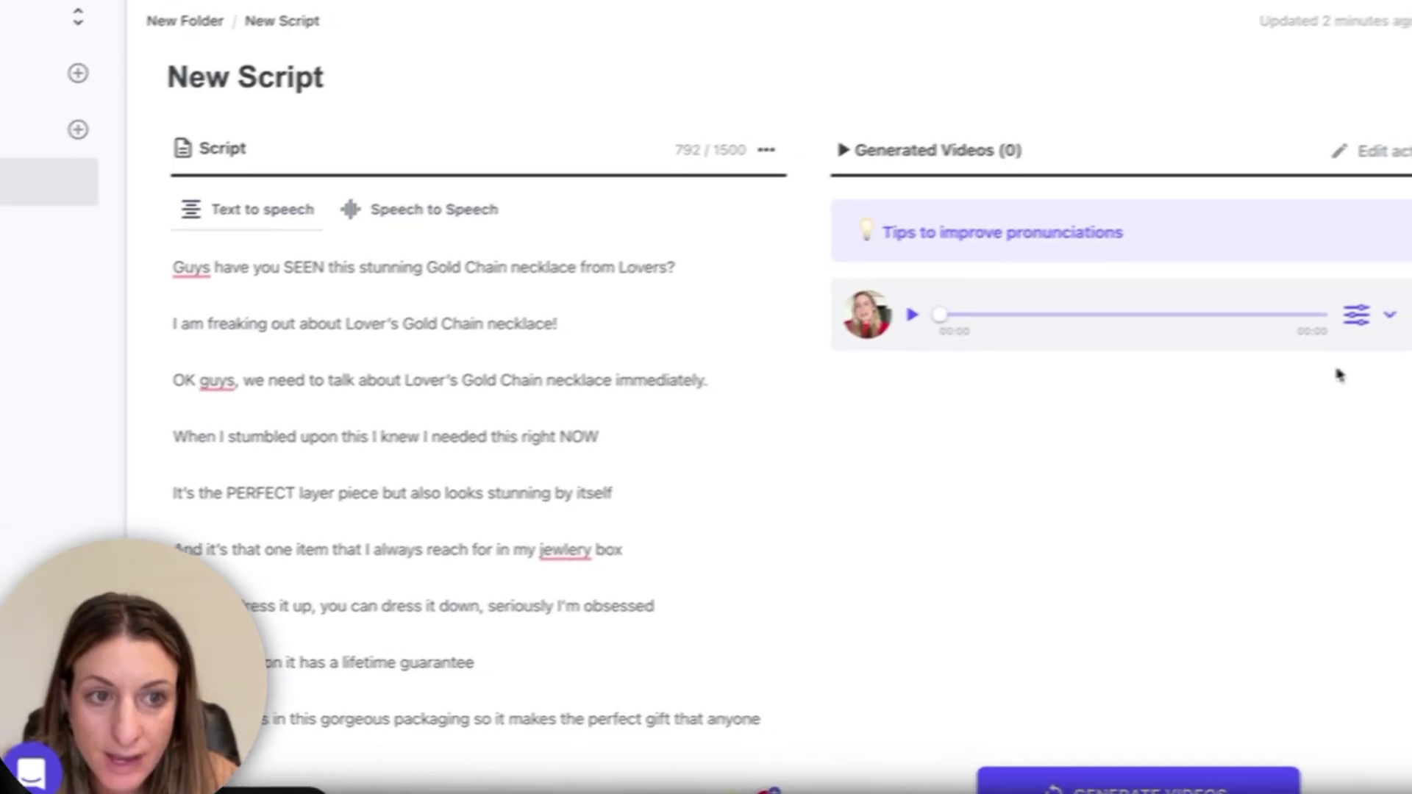
- Set Angela's voice speed to 1.20x and lower its stability to about 0.35
left_click(1278, 326)
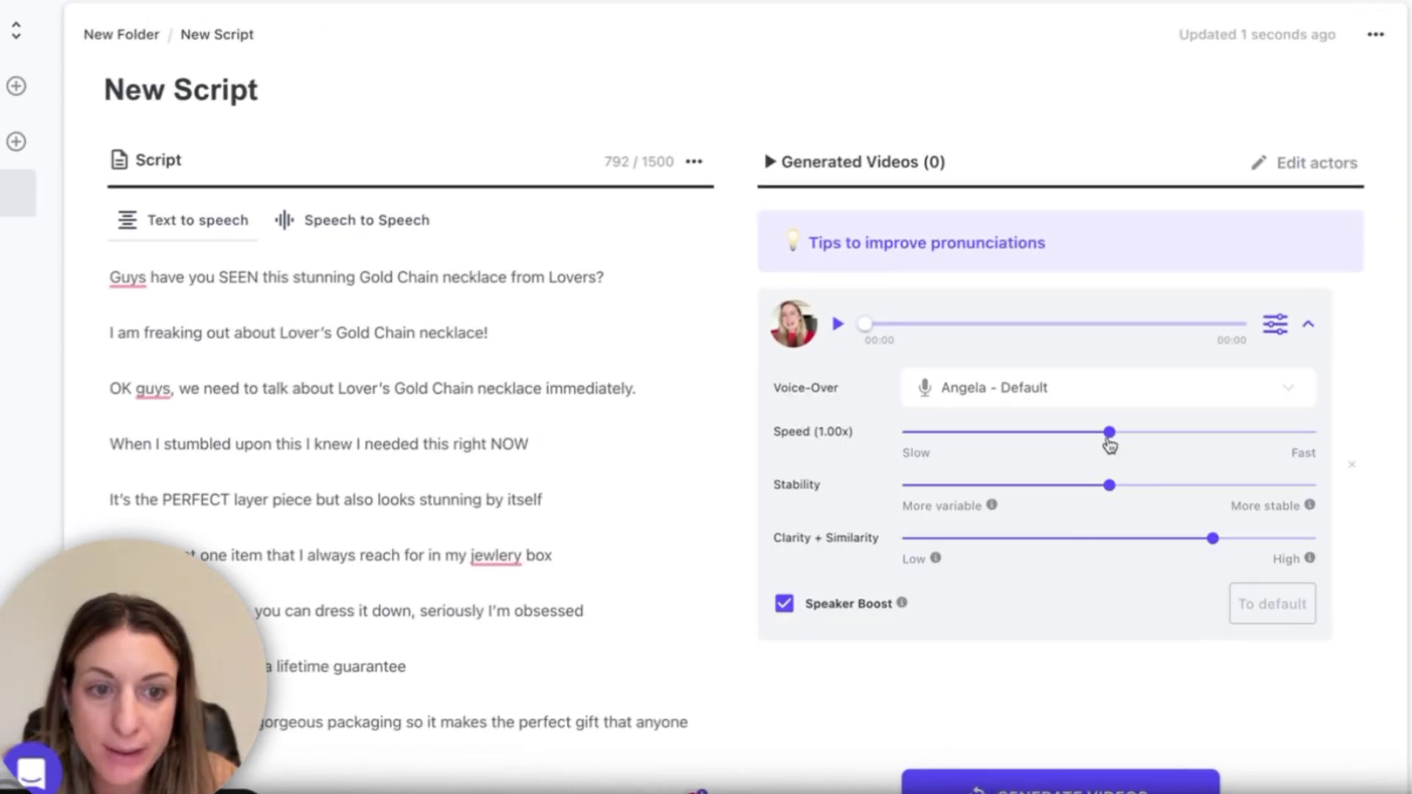
mouse_move(1110, 436)
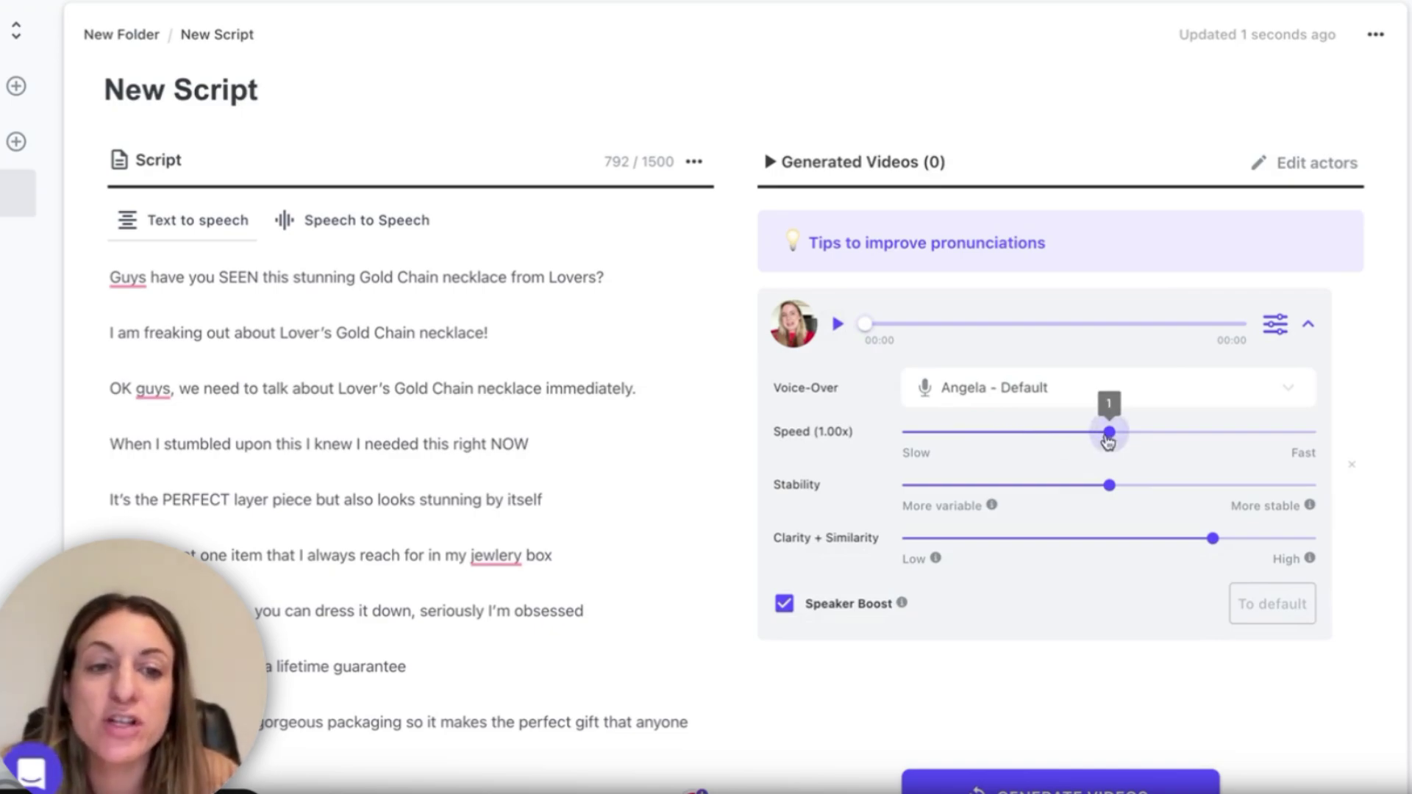
left_click_drag(1108, 436, 1171, 439)
mouse_move(1115, 490)
left_click_drag(1114, 490, 1047, 489)
mouse_move(997, 506)
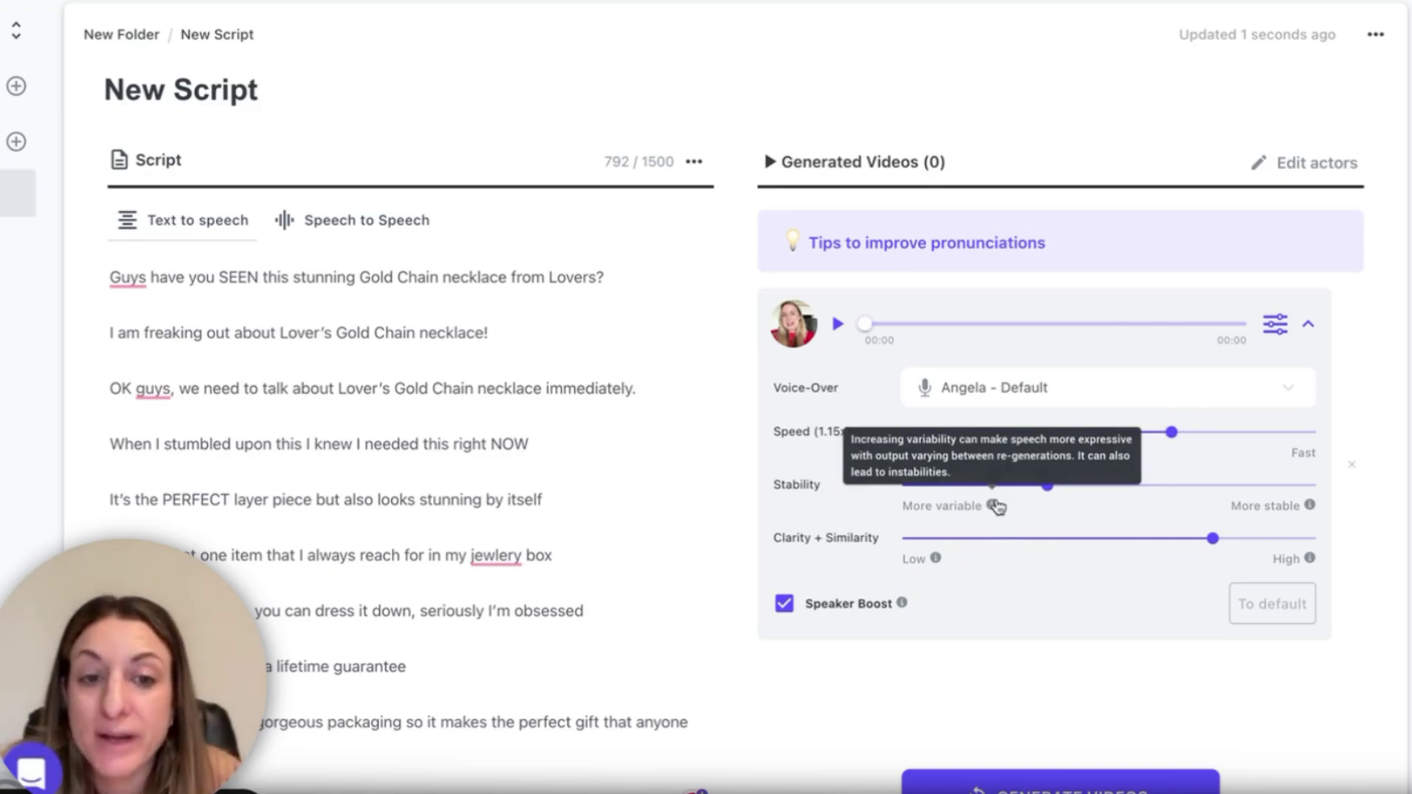
mouse_move(1215, 556)
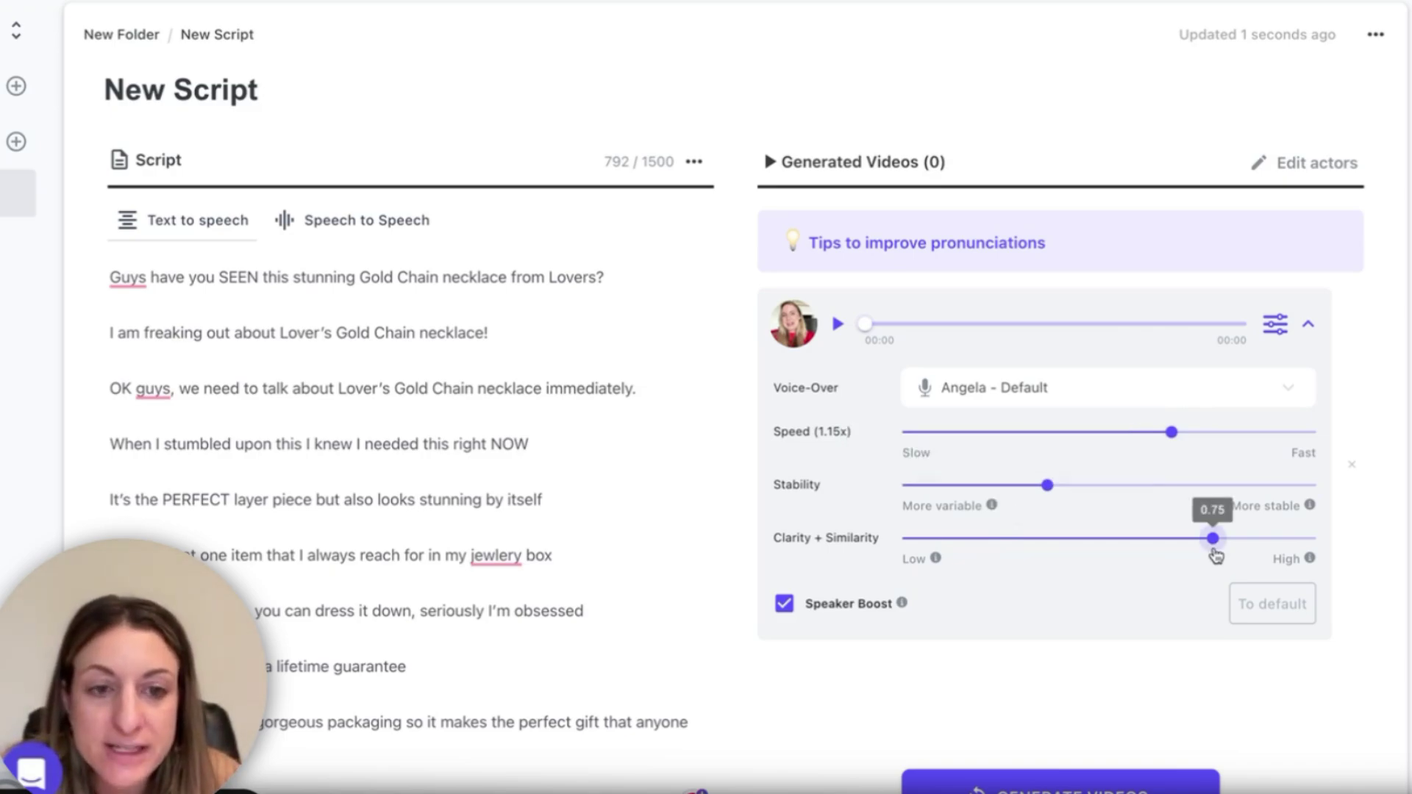
mouse_move(936, 560)
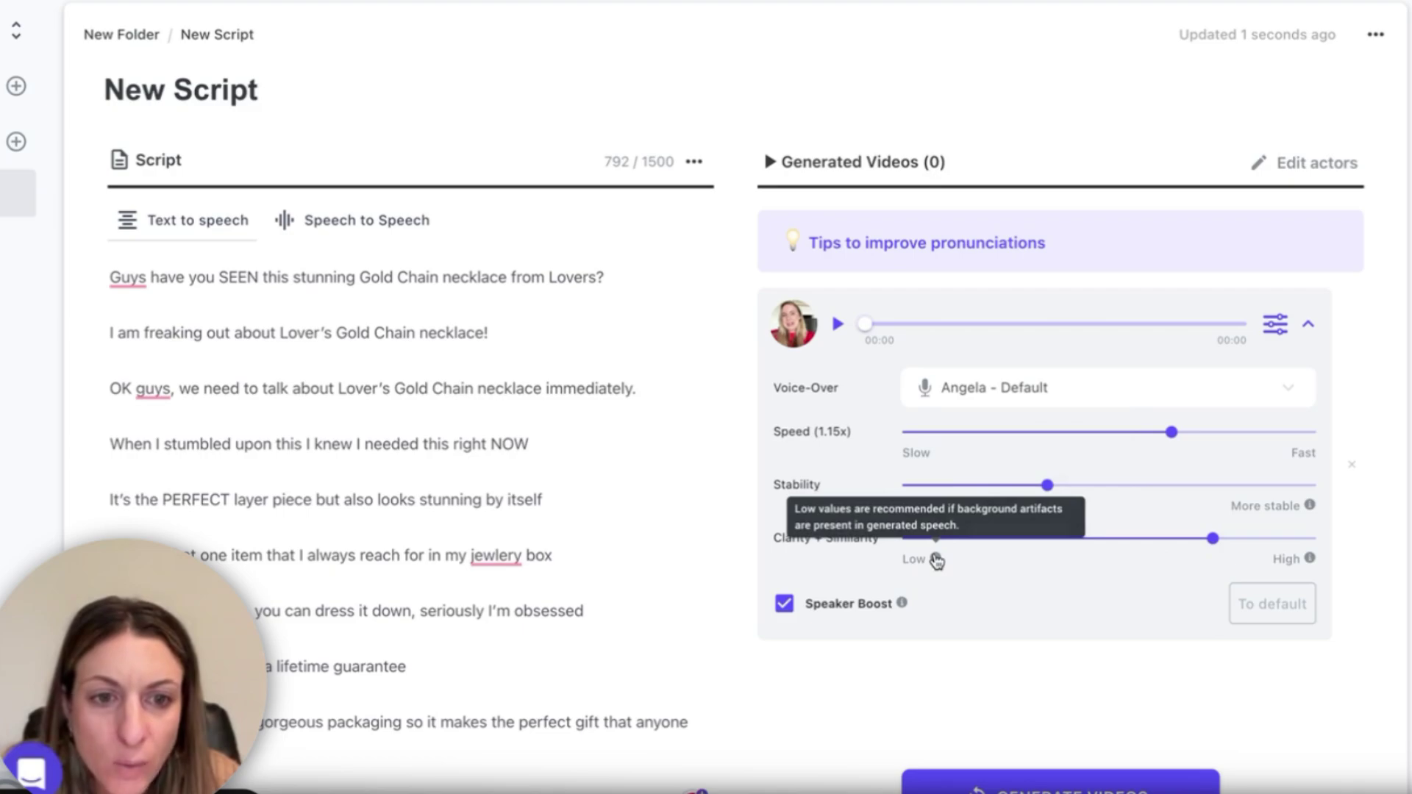
left_click_drag(1172, 432, 1193, 432)
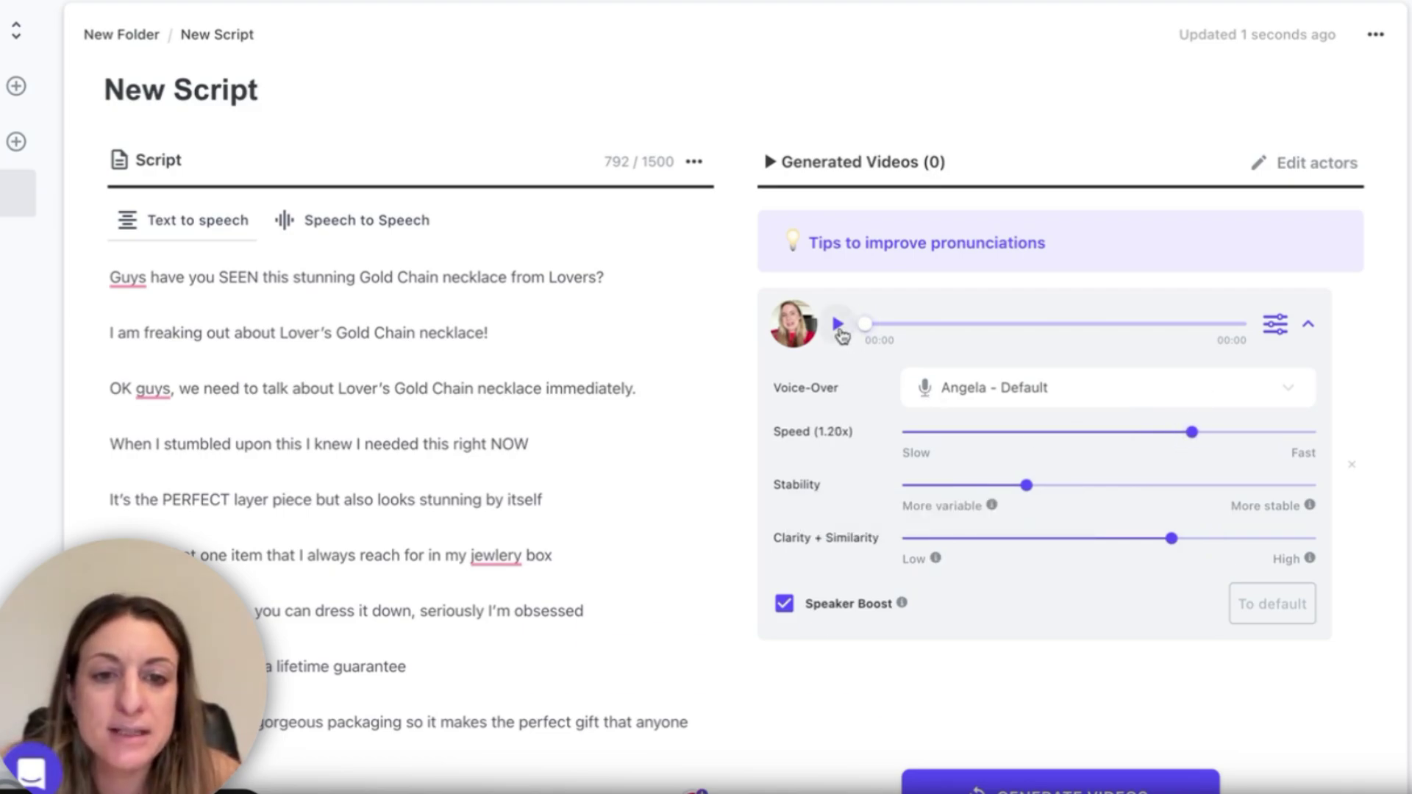
- Preview the voice-over audio and request video generation
left_click(838, 323)
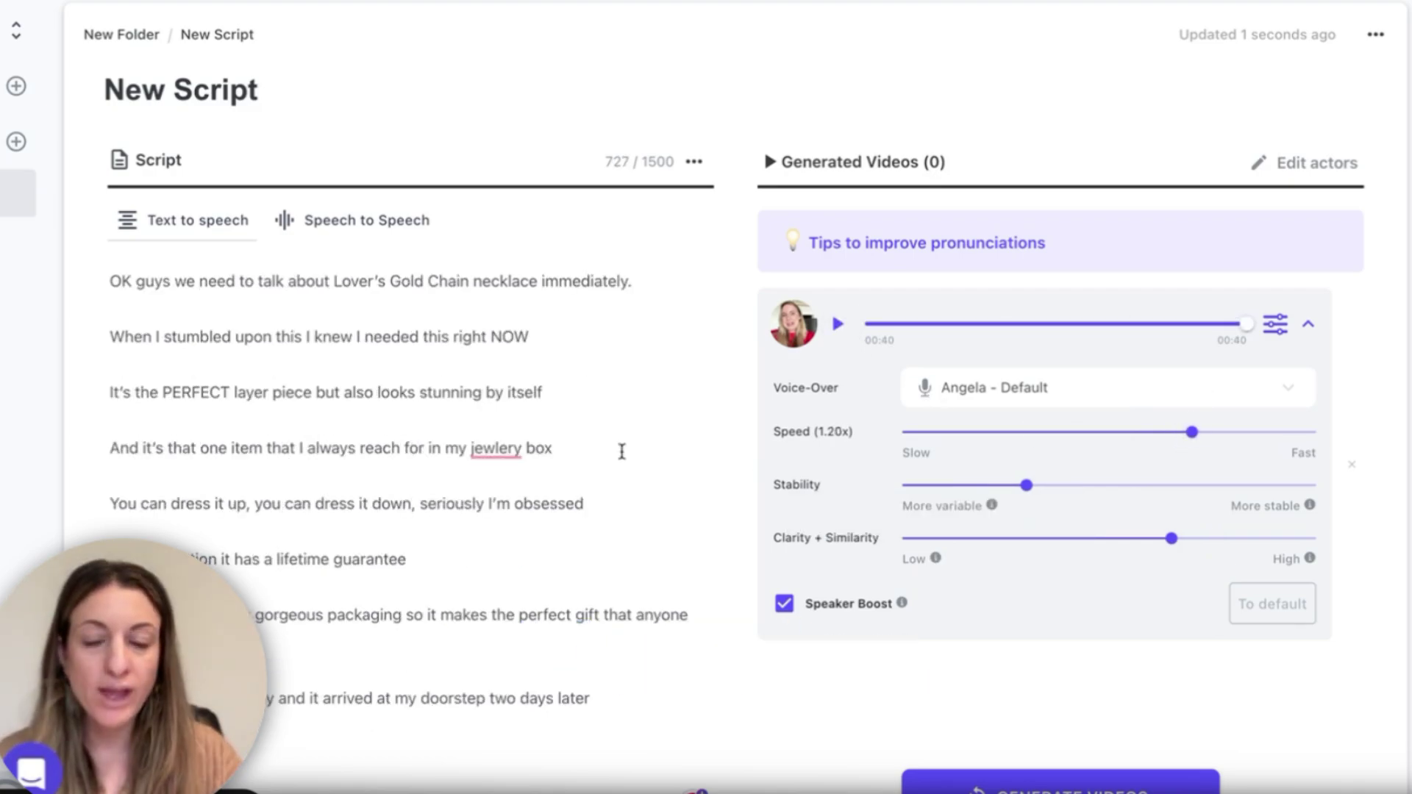
scroll(621, 448, "up", 3)
scroll(997, 697, "down", 1)
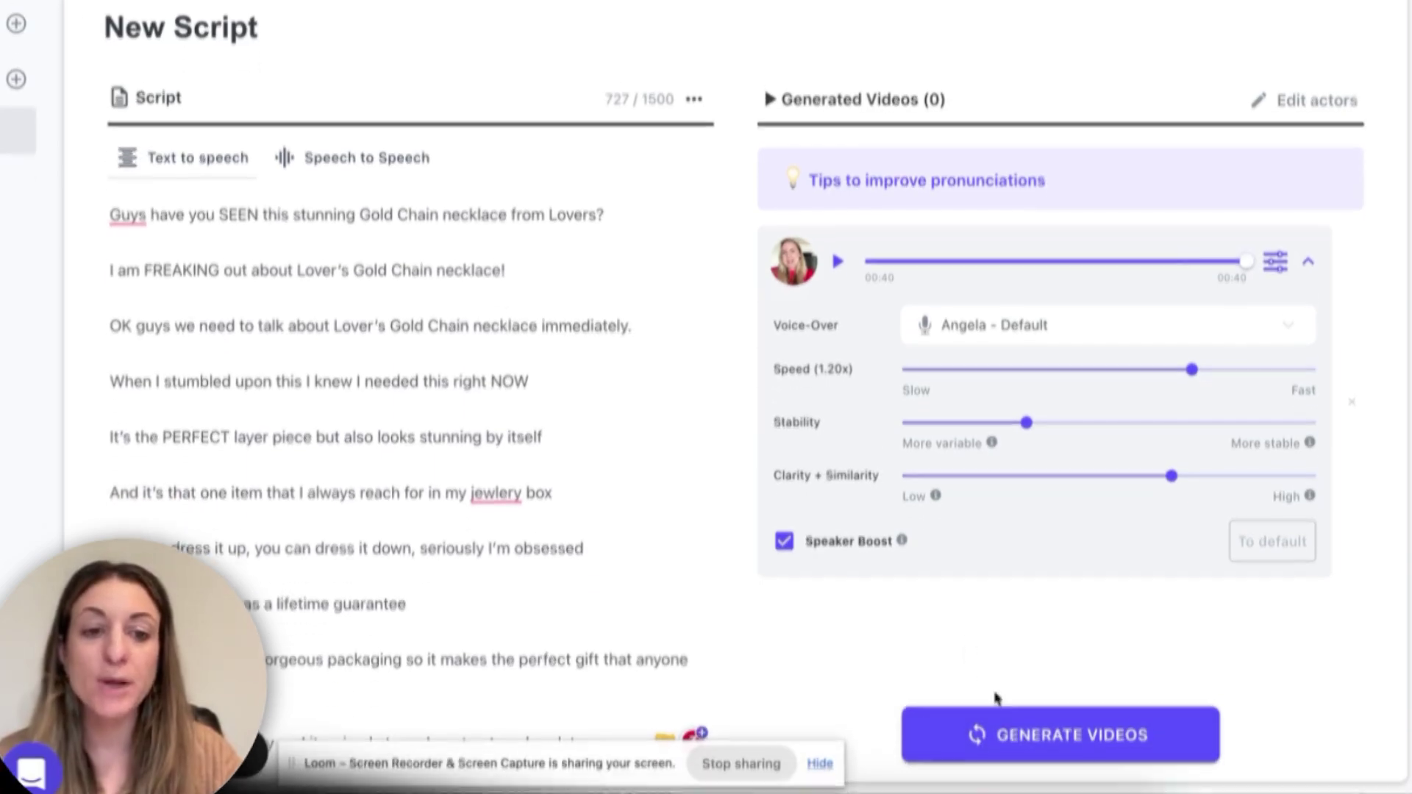
left_click(1017, 728)
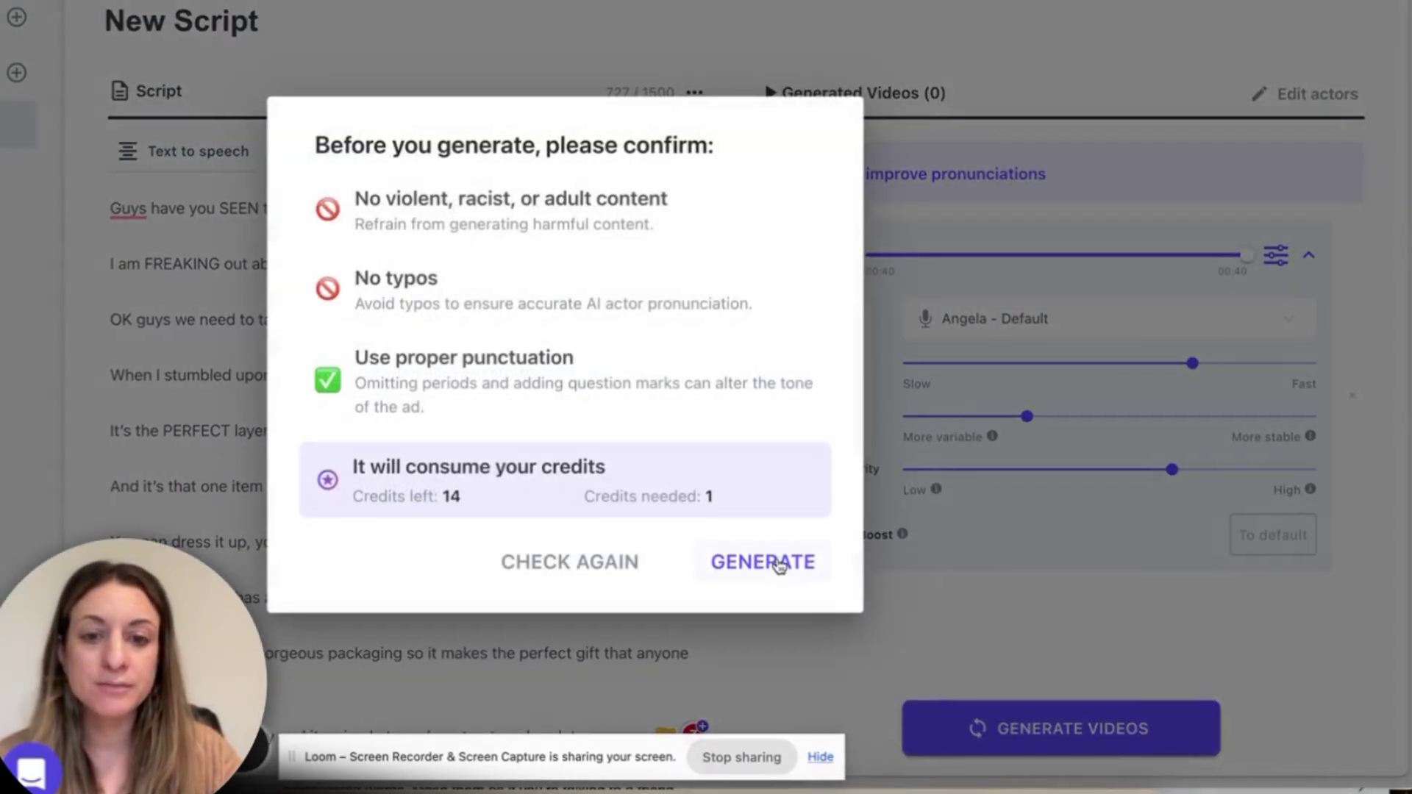
- Confirm generation with one credit and play the finished 00:40 HD Angela video
left_click(757, 561)
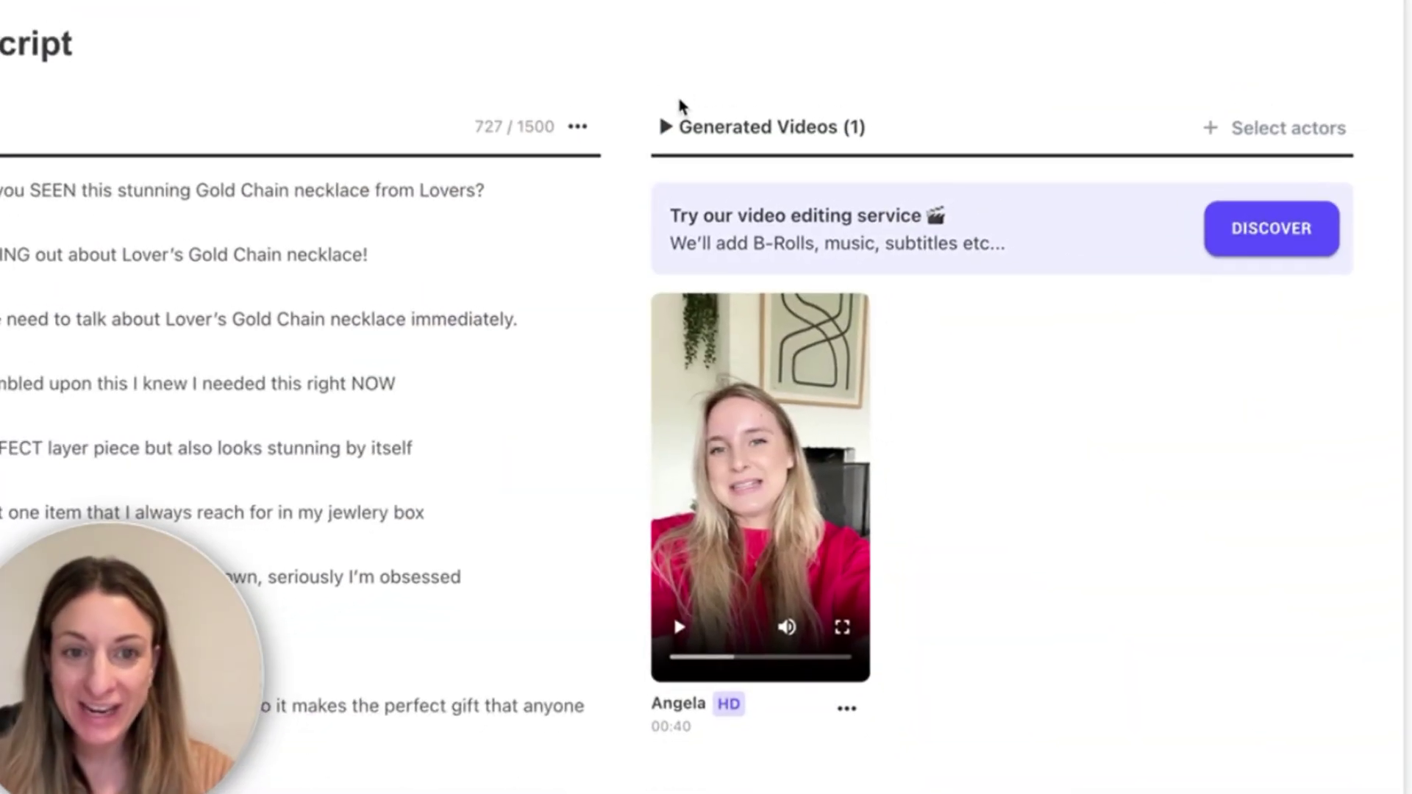
left_click(690, 663)
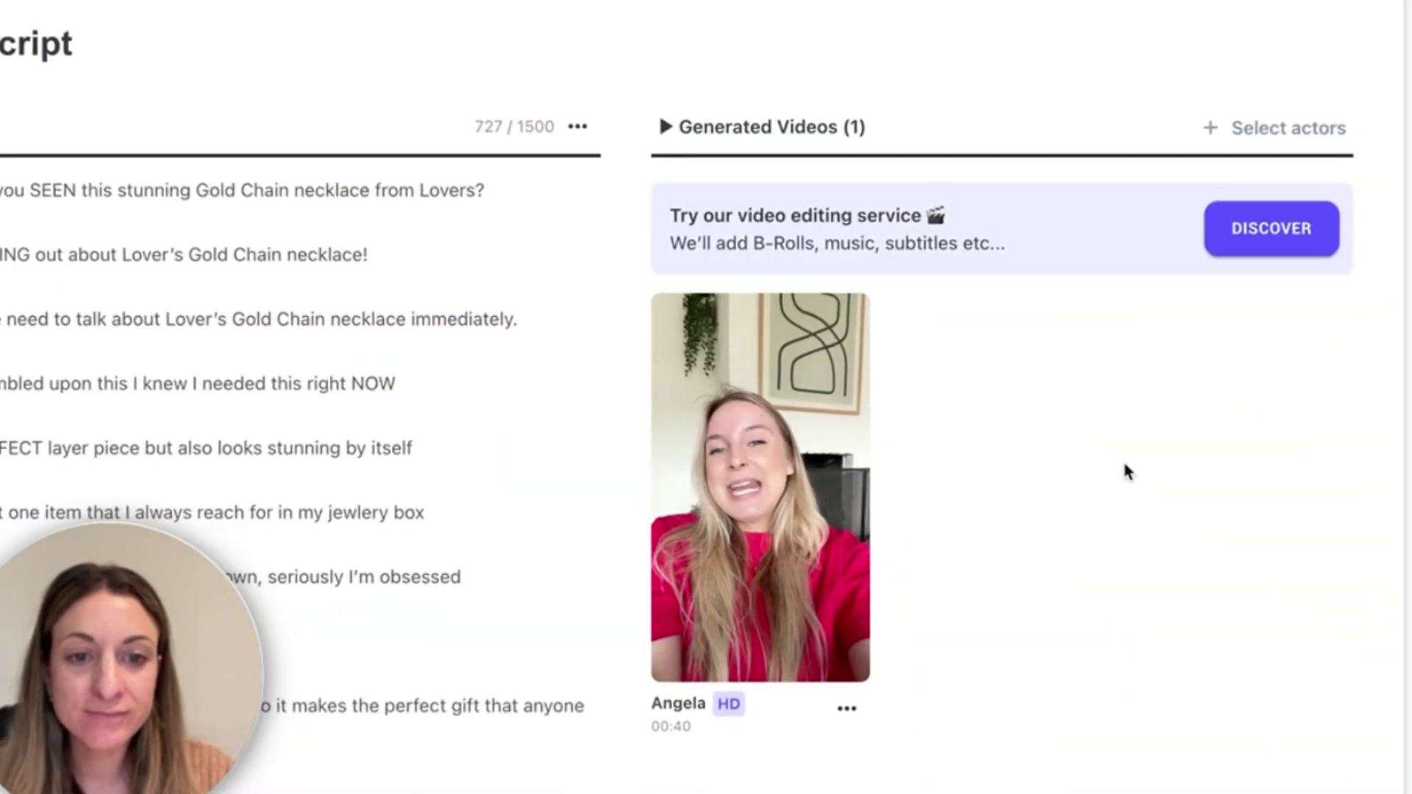